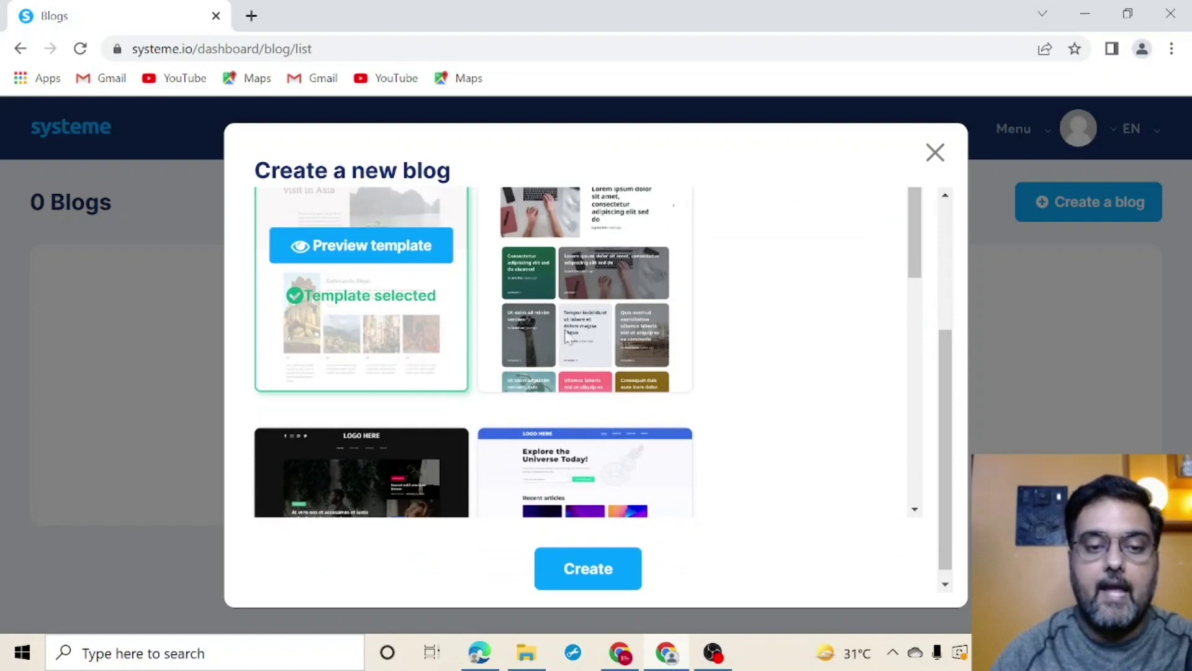
# Preview the blog template with the laptop photo and coloured article tiles, and look over its home page.
pyautogui.moveTo(546, 305)
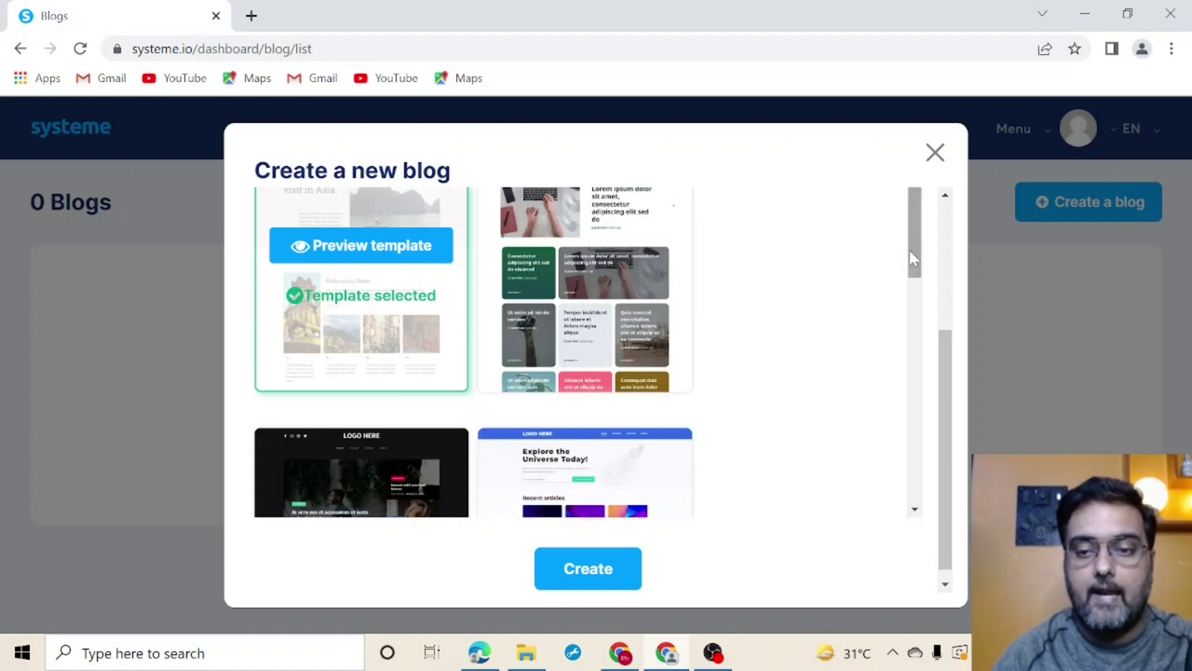
pyautogui.moveTo(910, 251); pyautogui.dragTo(913, 298)
pyautogui.moveTo(608, 255)
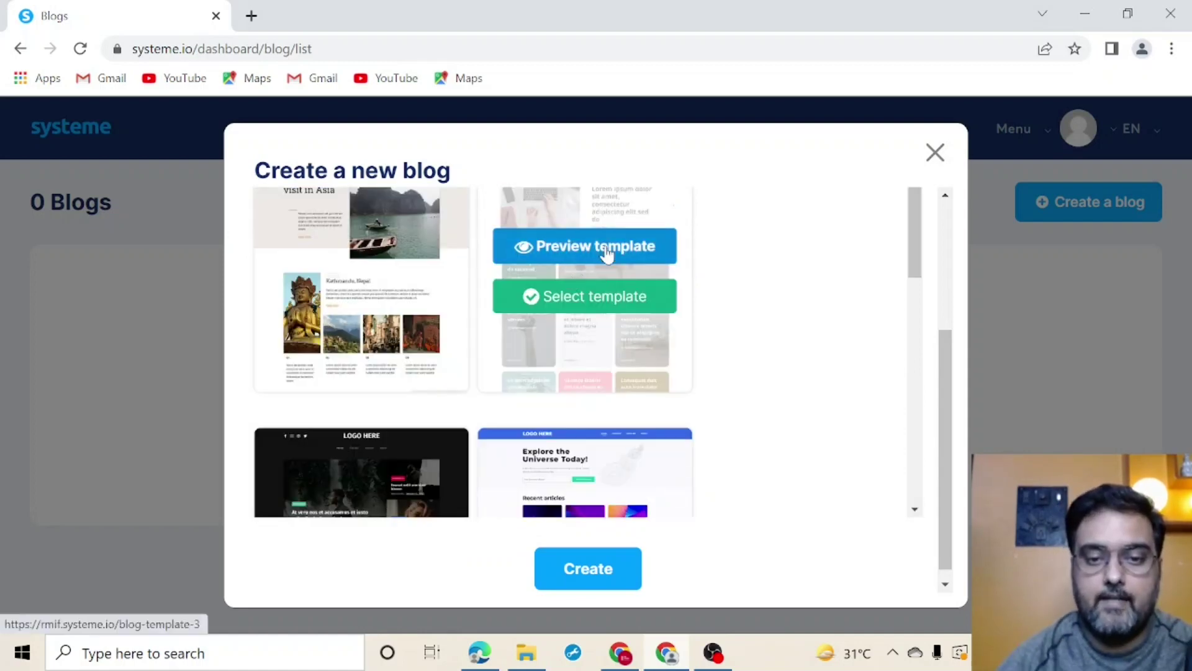
pyautogui.click(608, 254)
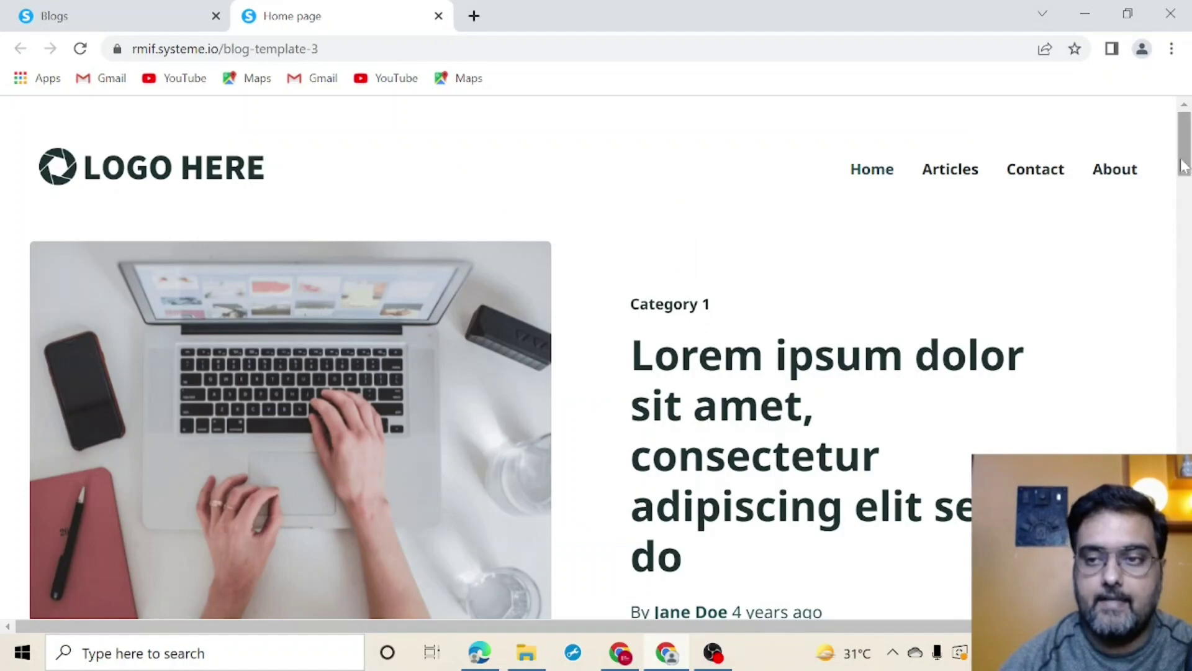
pyautogui.moveTo(1184, 164); pyautogui.dragTo(1184, 133)
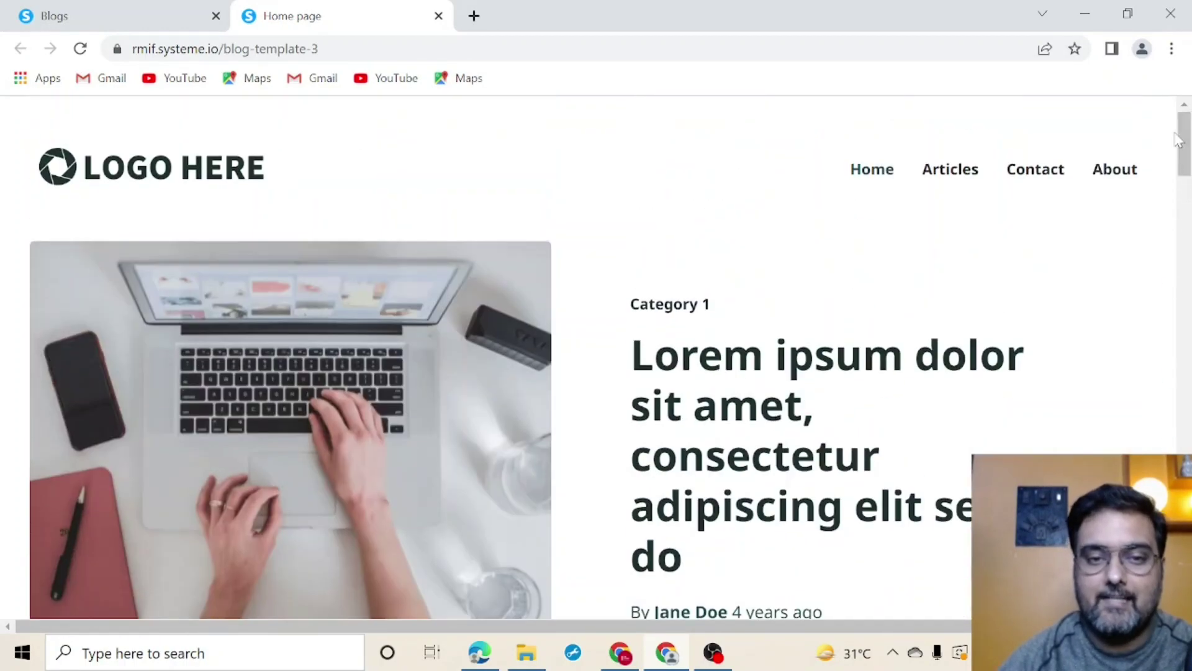
# Return to the new blog form, select the previewed template and create the blog.
pyautogui.click(142, 21)
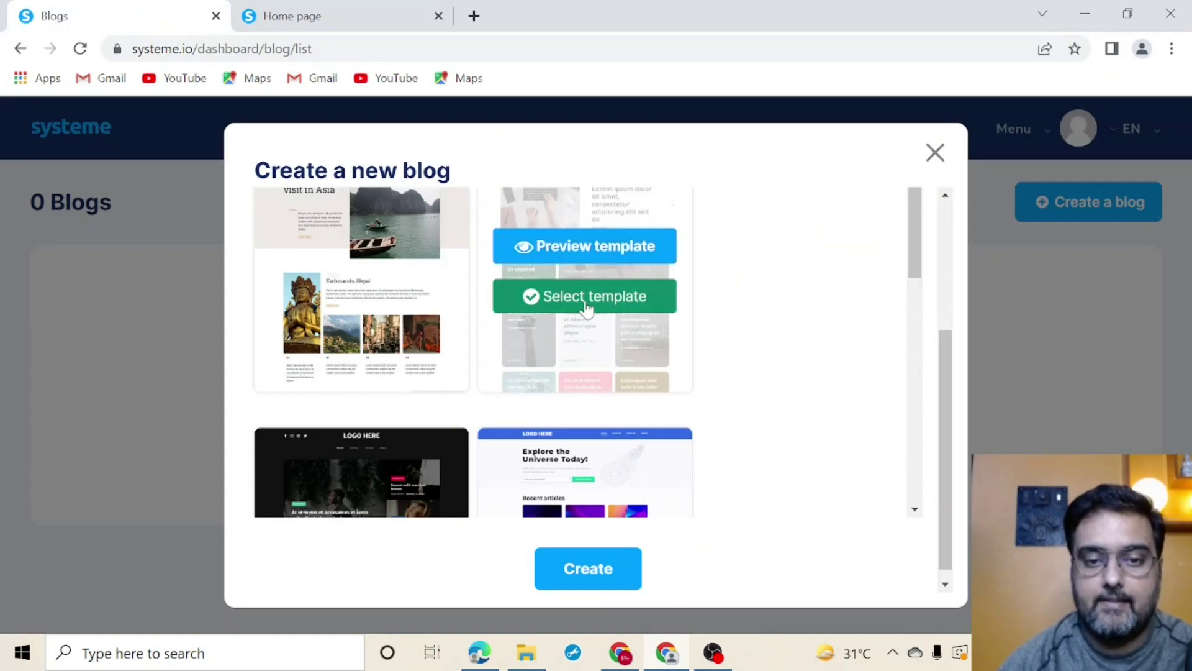
pyautogui.click(586, 304)
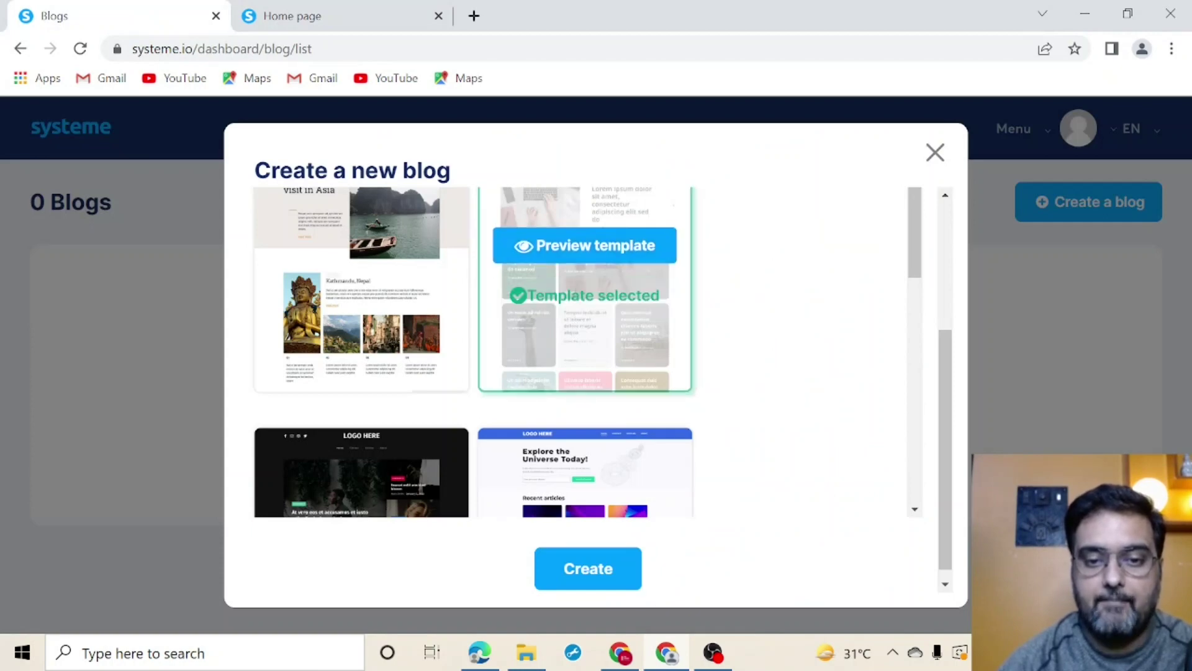
pyautogui.click(589, 570)
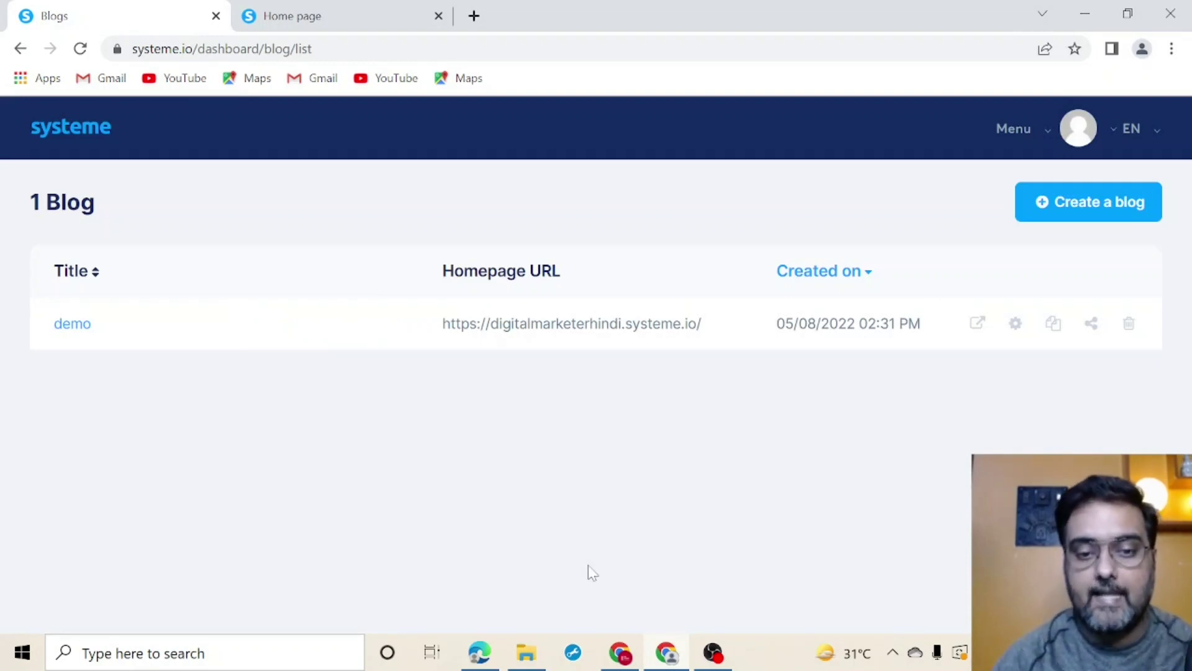
# Open the demo blog, look over its pages and go to its categories.
pyautogui.click(73, 325)
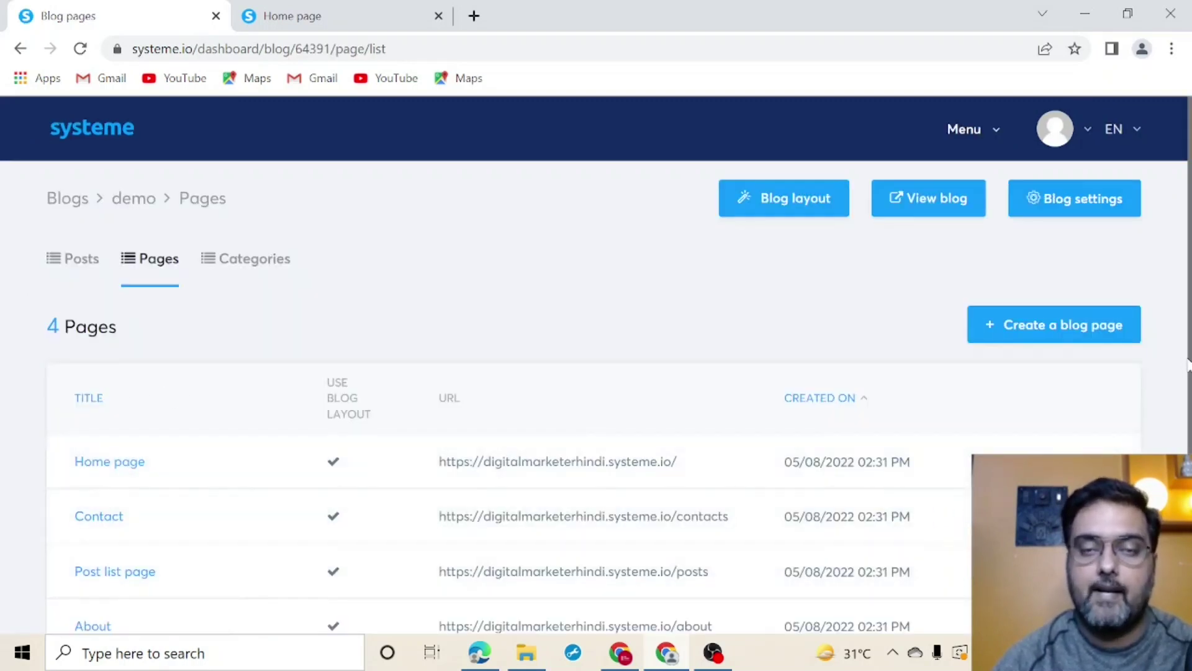
pyautogui.scroll(-2, 596, 367)
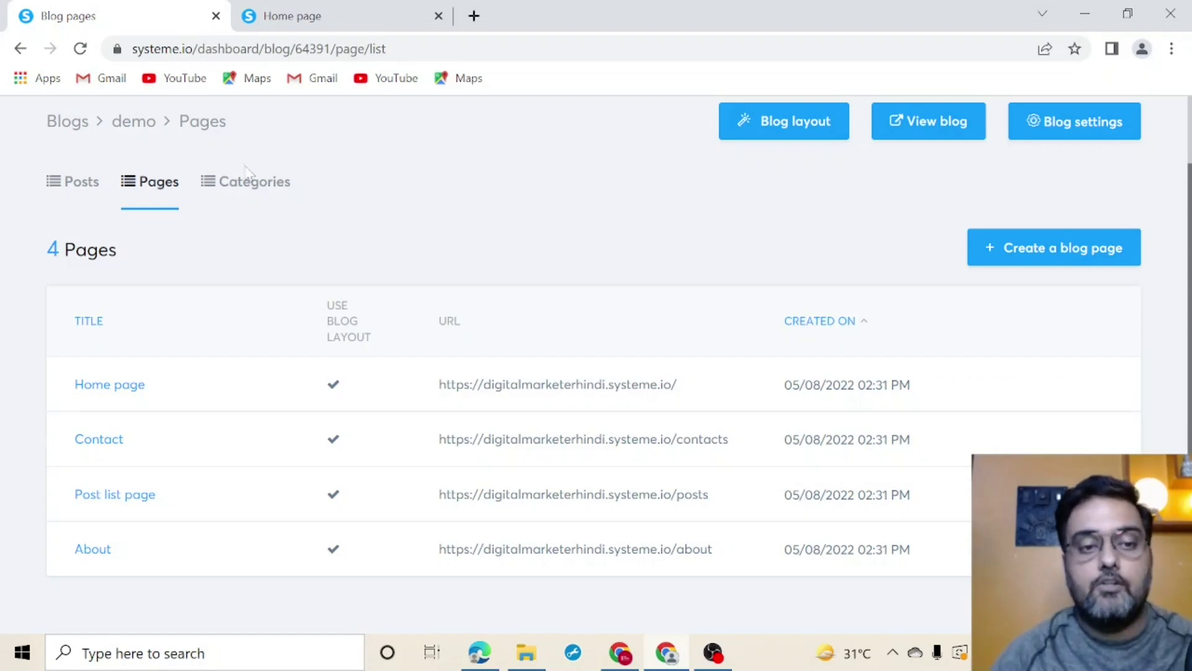
pyautogui.click(239, 188)
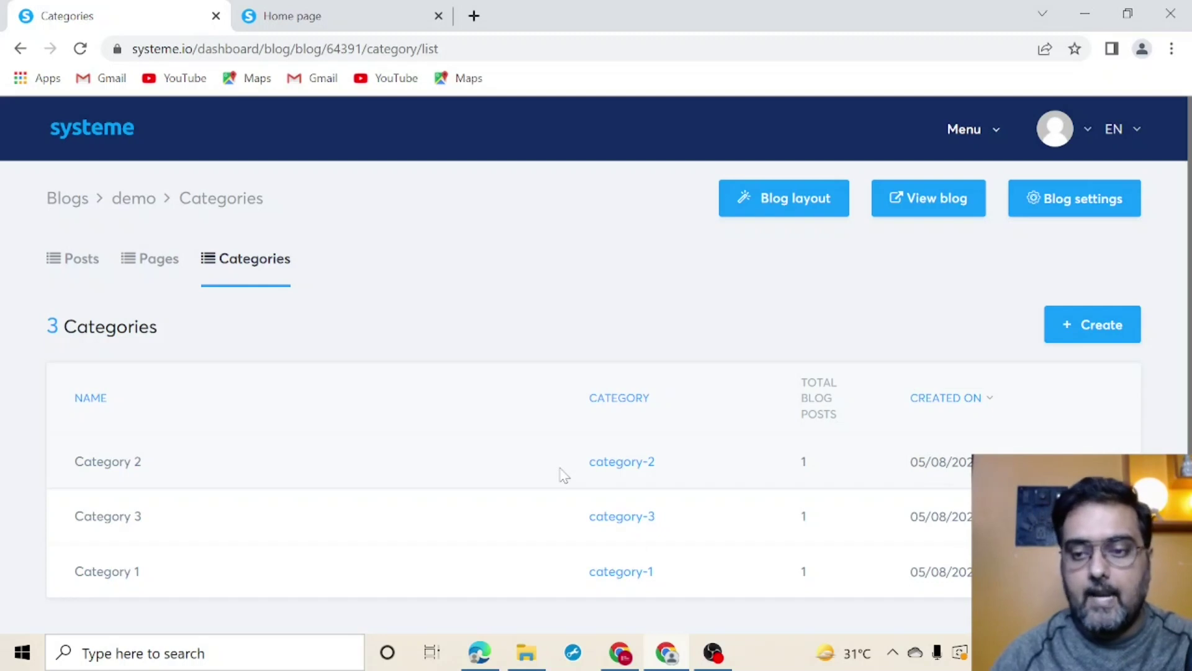
# Create a blog category named "video marketing" with "video marketing" as its description.
pyautogui.click(1111, 332)
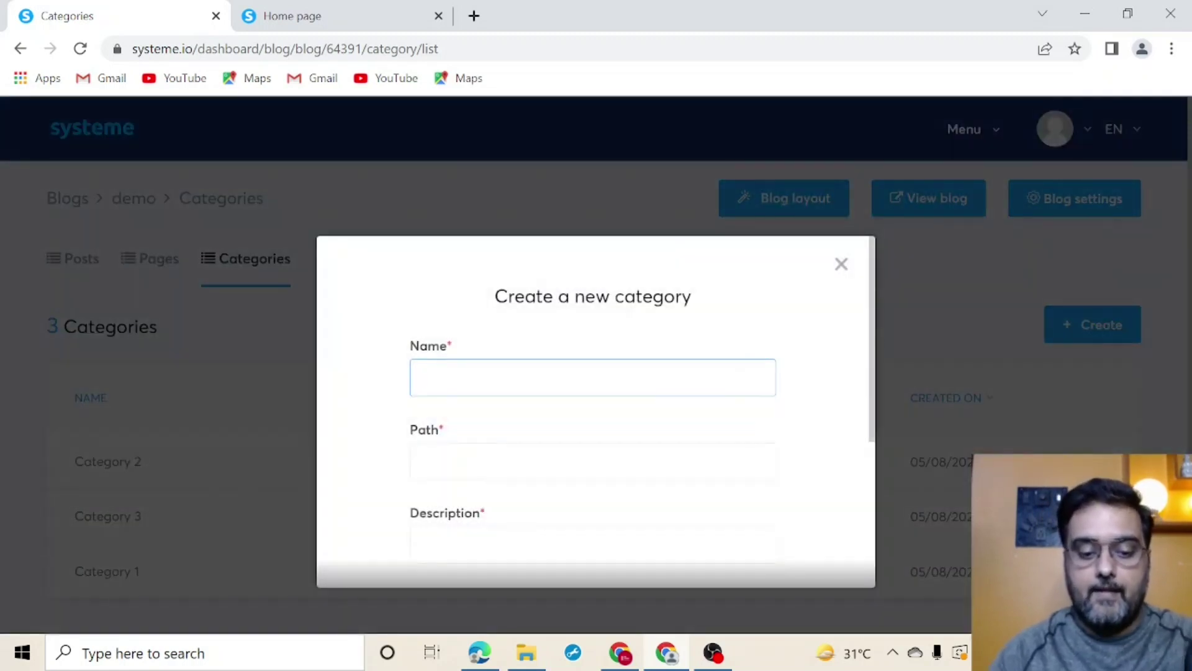
pyautogui.write('video marketing')
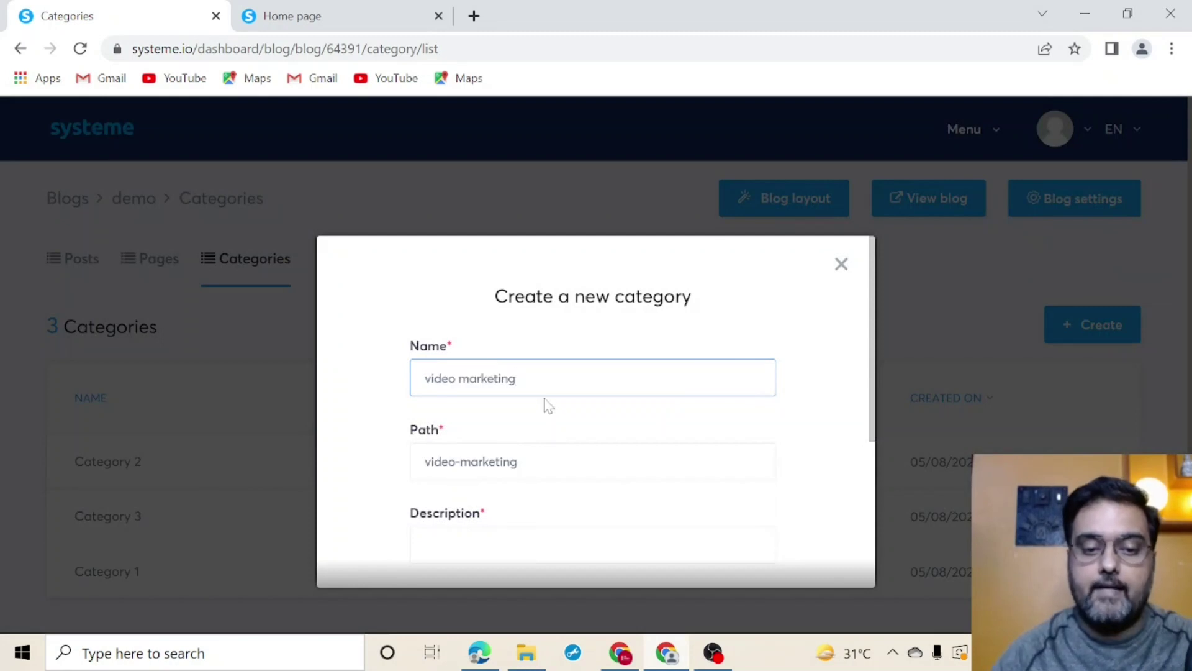
pyautogui.hotkey('shift', 'Left')
pyautogui.hotkey('shift', 'Left')
pyautogui.hotkey('shift', 'Left')
pyautogui.hotkey('shift', 'Left')
pyautogui.hotkey('shift', 'Left')
pyautogui.hotkey('shift', 'Left')
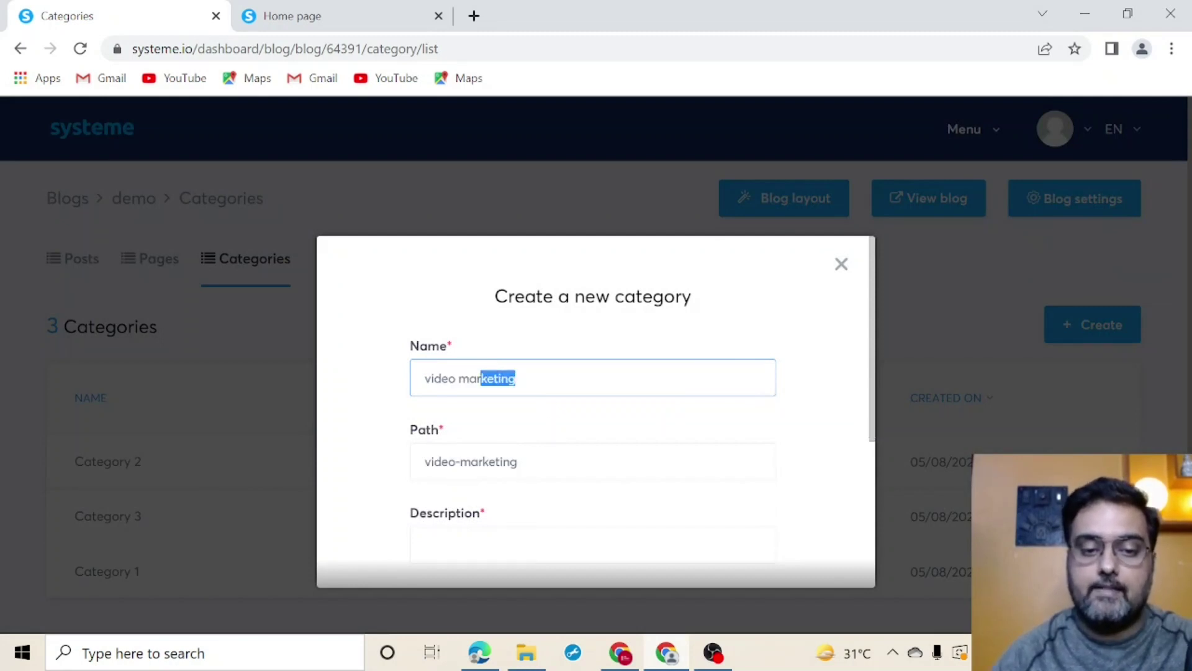
pyautogui.hotkey('ctrl', 'a')
pyautogui.hotkey('ctrl', 'c')
pyautogui.click(422, 544)
pyautogui.hotkey('ctrl', 'v')
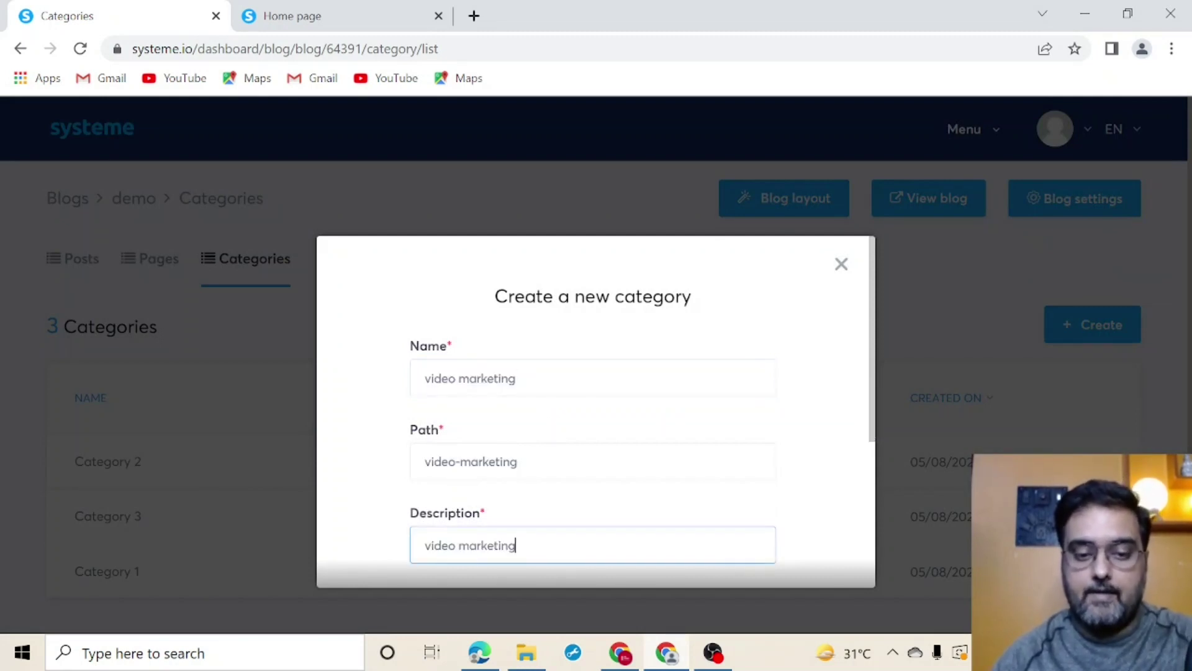
pyautogui.scroll(-4, 541, 484)
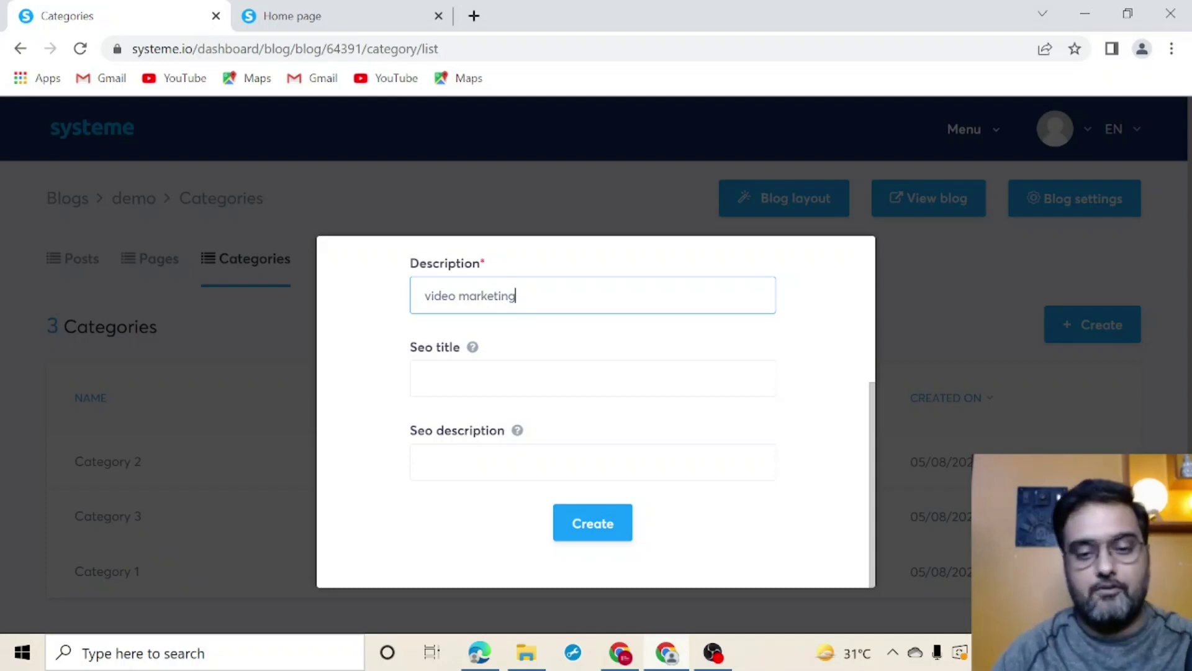
pyautogui.click(584, 522)
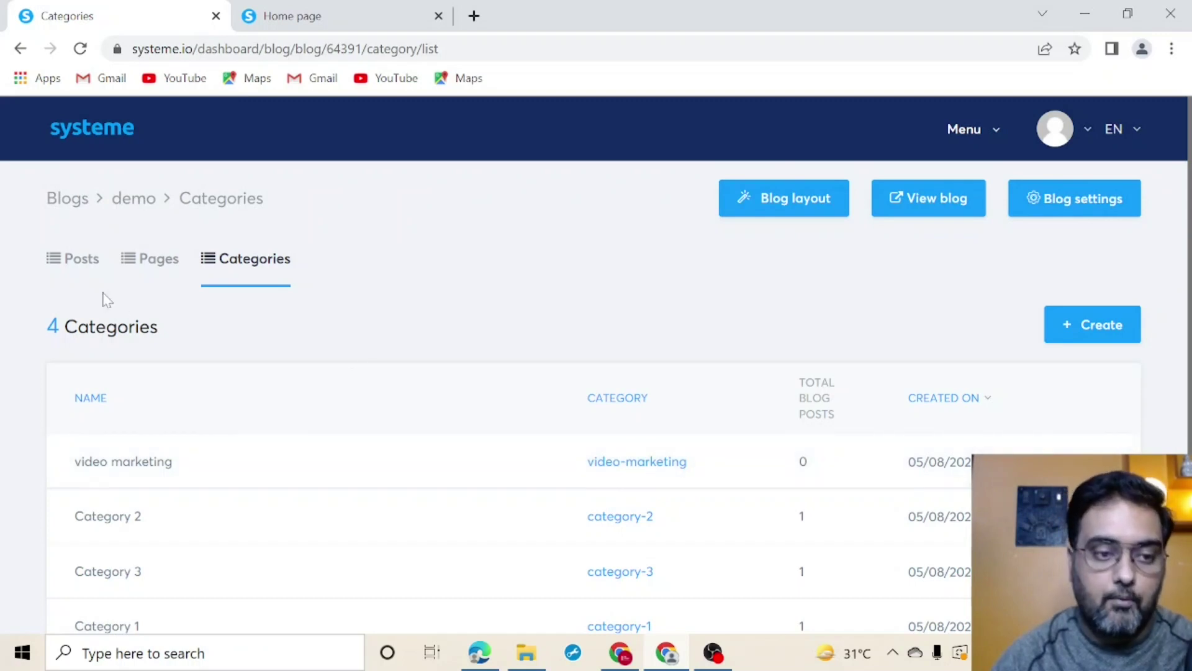
# Open the post layout for the blog's posts in the editor and look through its sections.
pyautogui.click(79, 262)
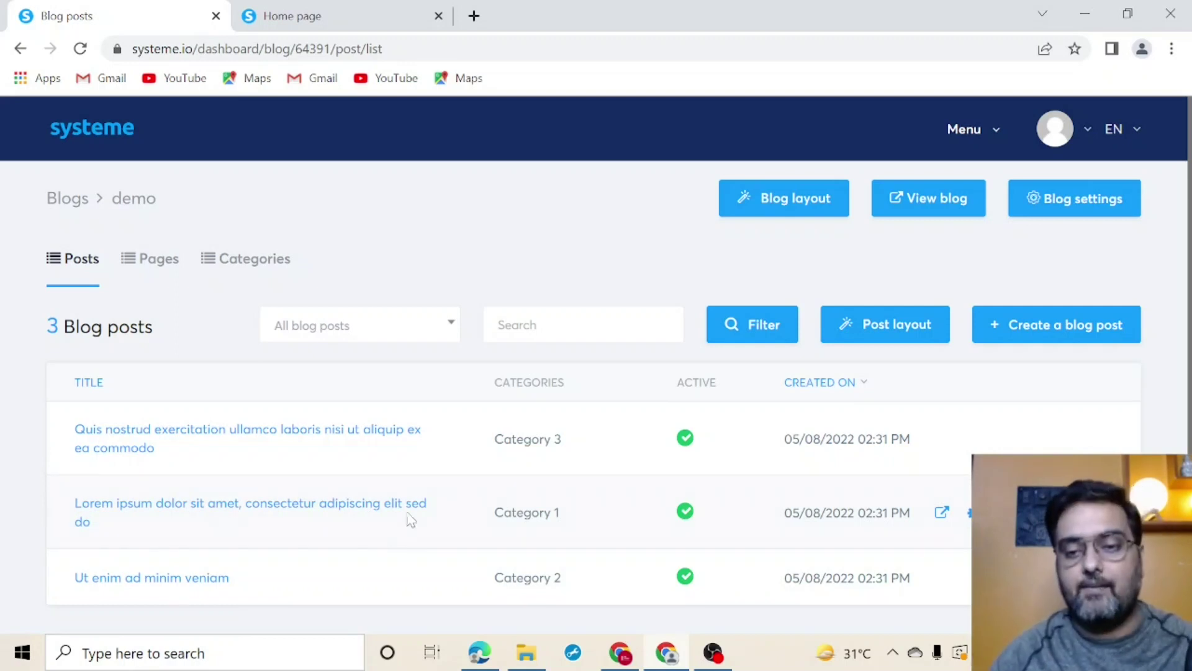
pyautogui.click(872, 336)
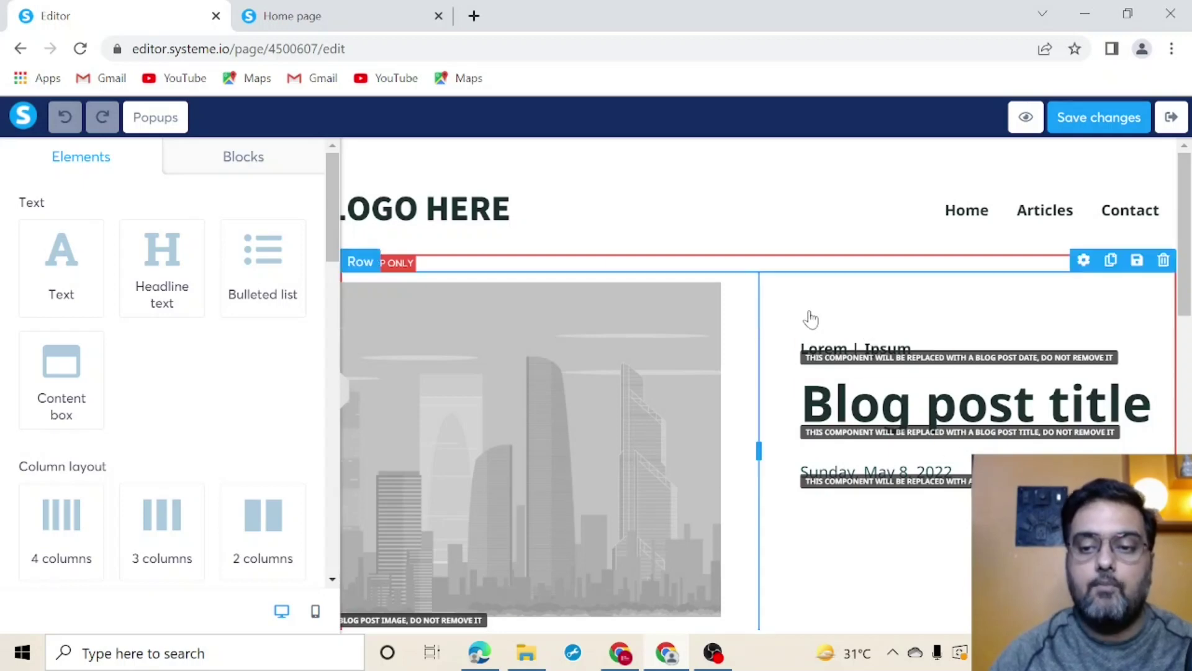
pyautogui.moveTo(1185, 280); pyautogui.dragTo(1185, 382)
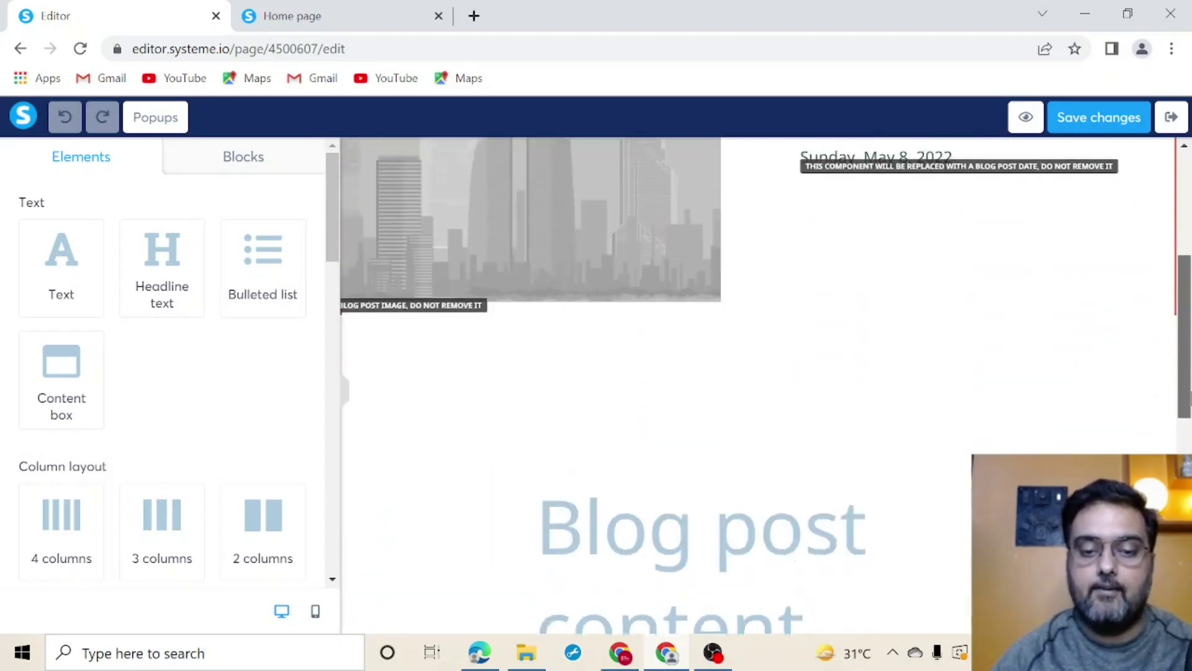
pyautogui.scroll(-4, 790, 360)
pyautogui.scroll(8, 790, 359)
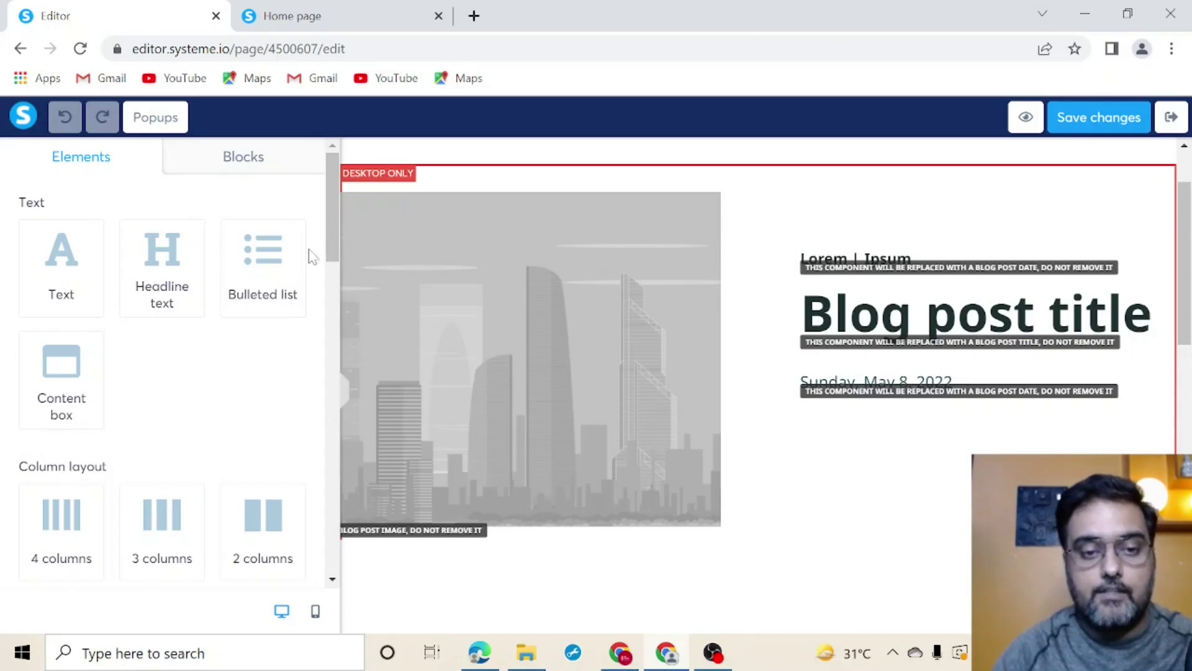
# Insert a video element below the blog post title in the post layout, then save the changes and exit the editor.
pyautogui.moveTo(333, 224); pyautogui.dragTo(333, 430)
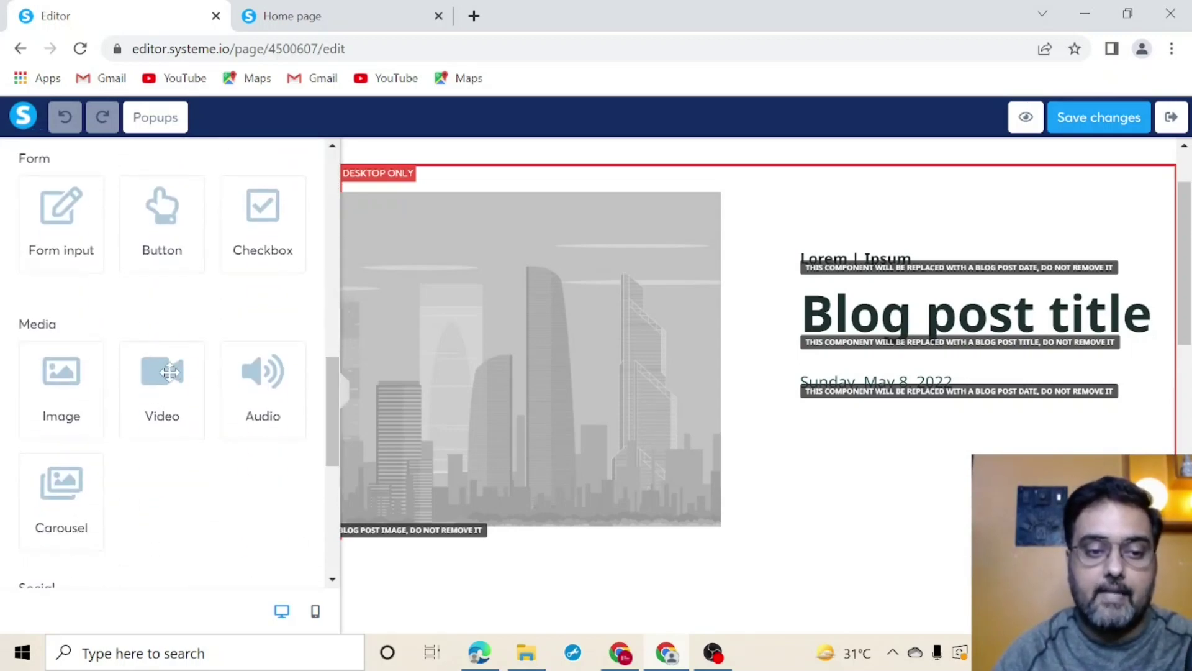
pyautogui.moveTo(165, 373); pyautogui.dragTo(863, 378)
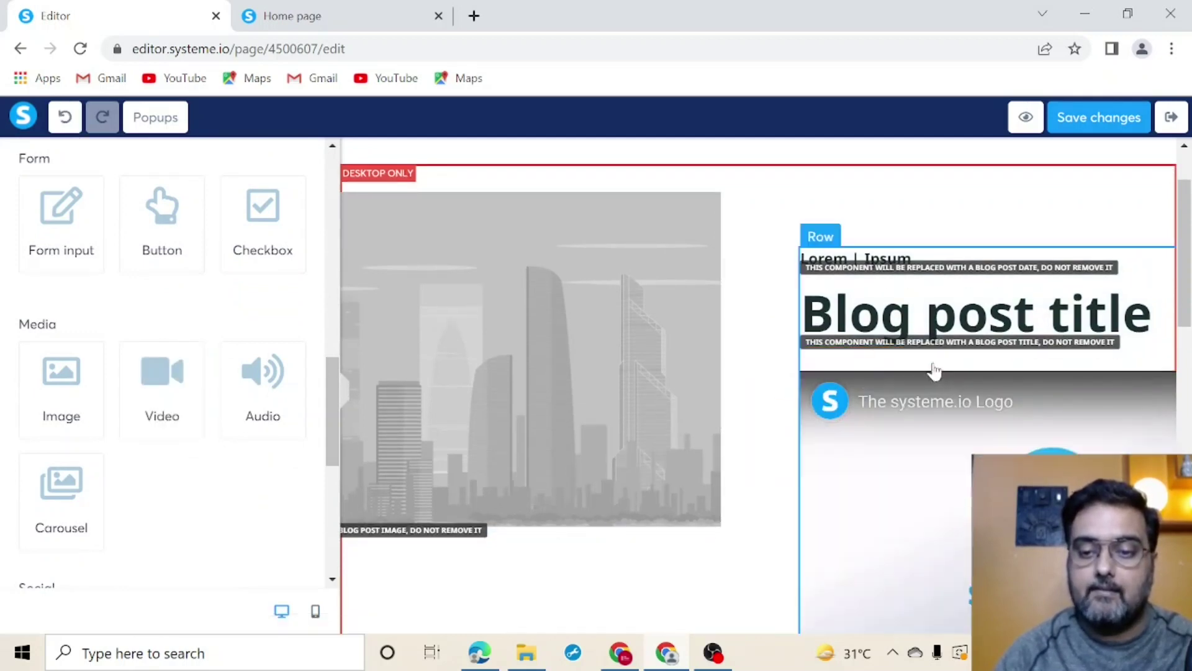
pyautogui.scroll(-3, 1187, 288)
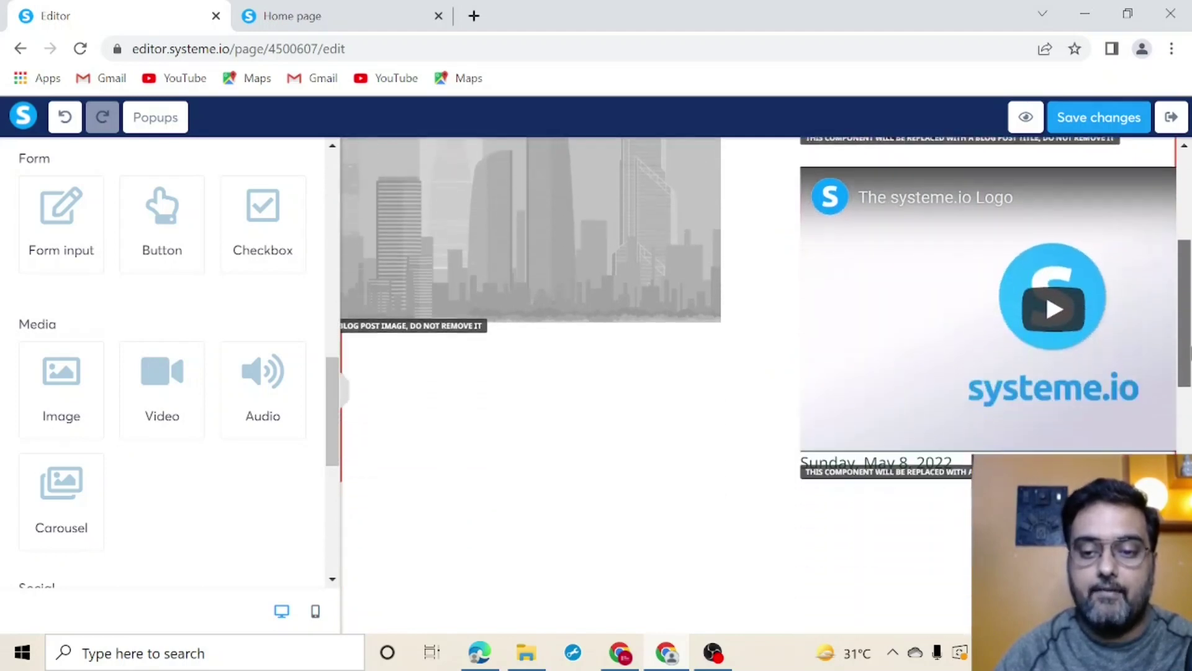
pyautogui.scroll(4, 1187, 289)
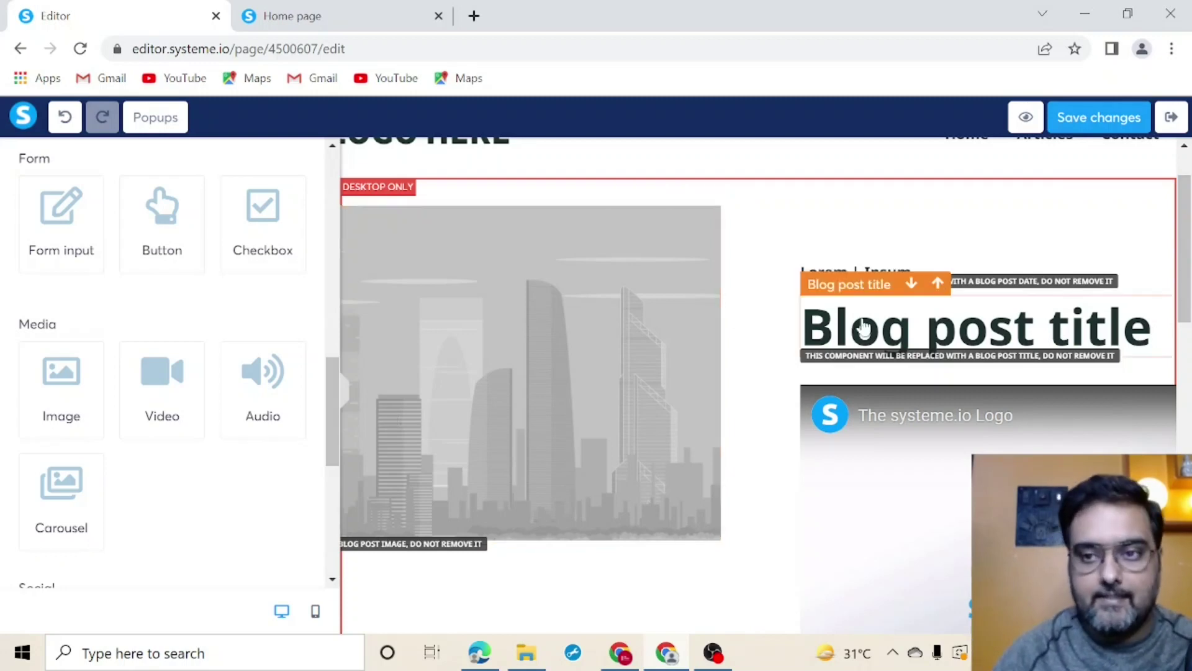
pyautogui.click(1094, 123)
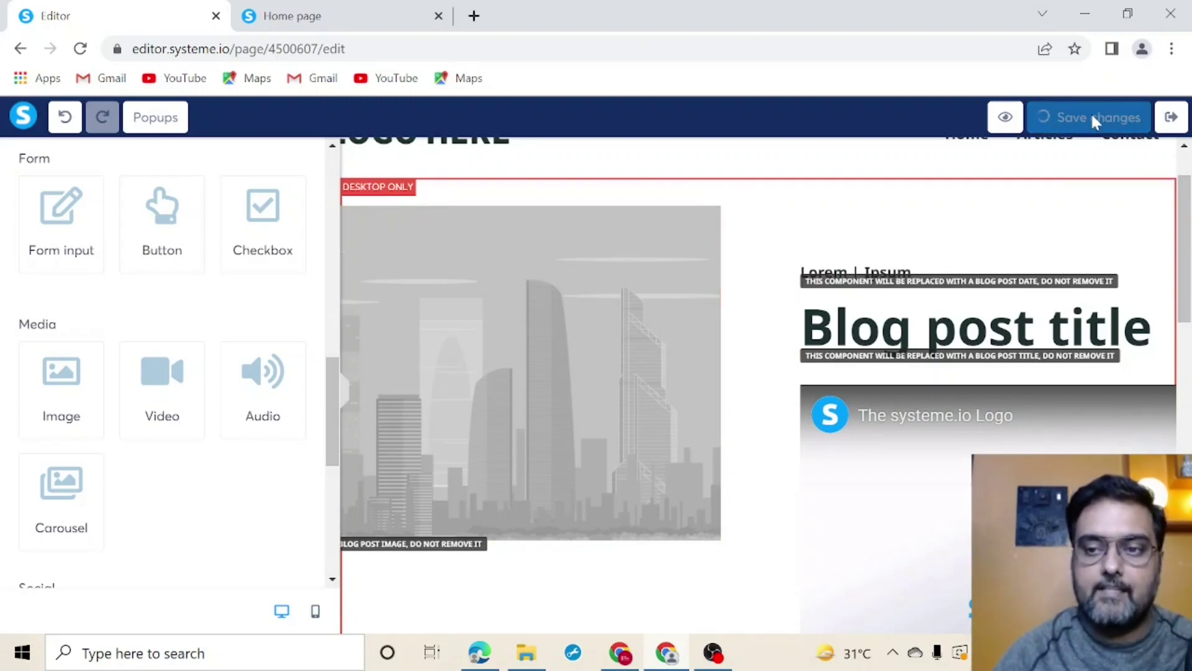
pyautogui.click(1173, 118)
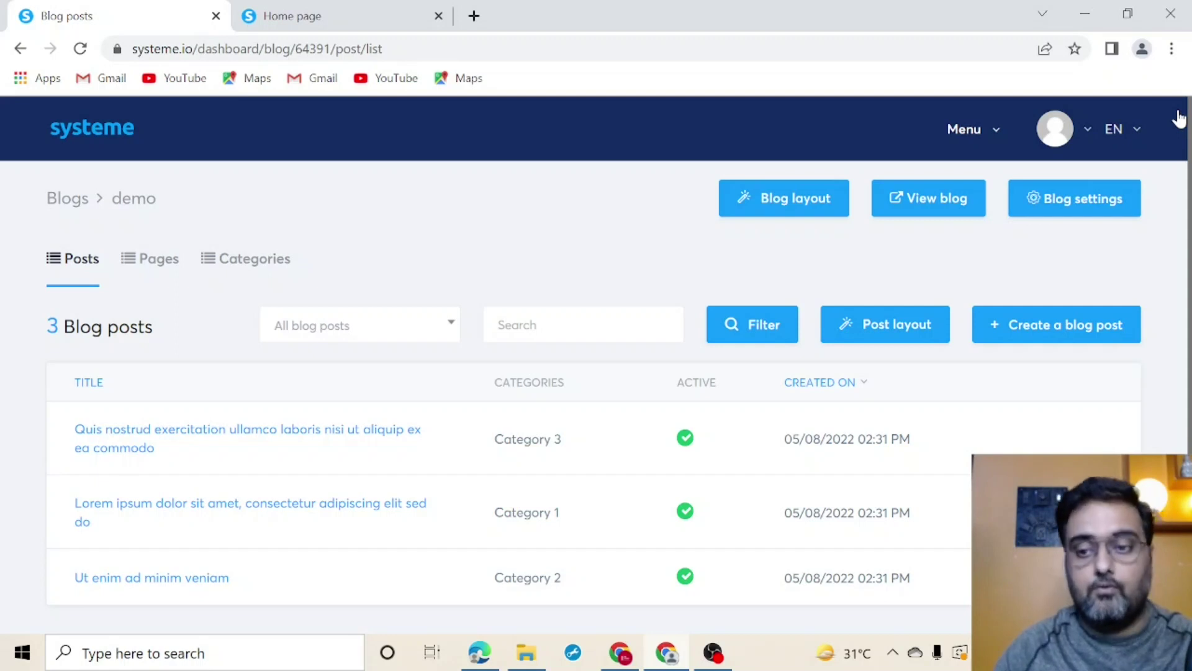
# Start a new blog post with "spinzign review" as both its title and its short description.
pyautogui.click(1053, 336)
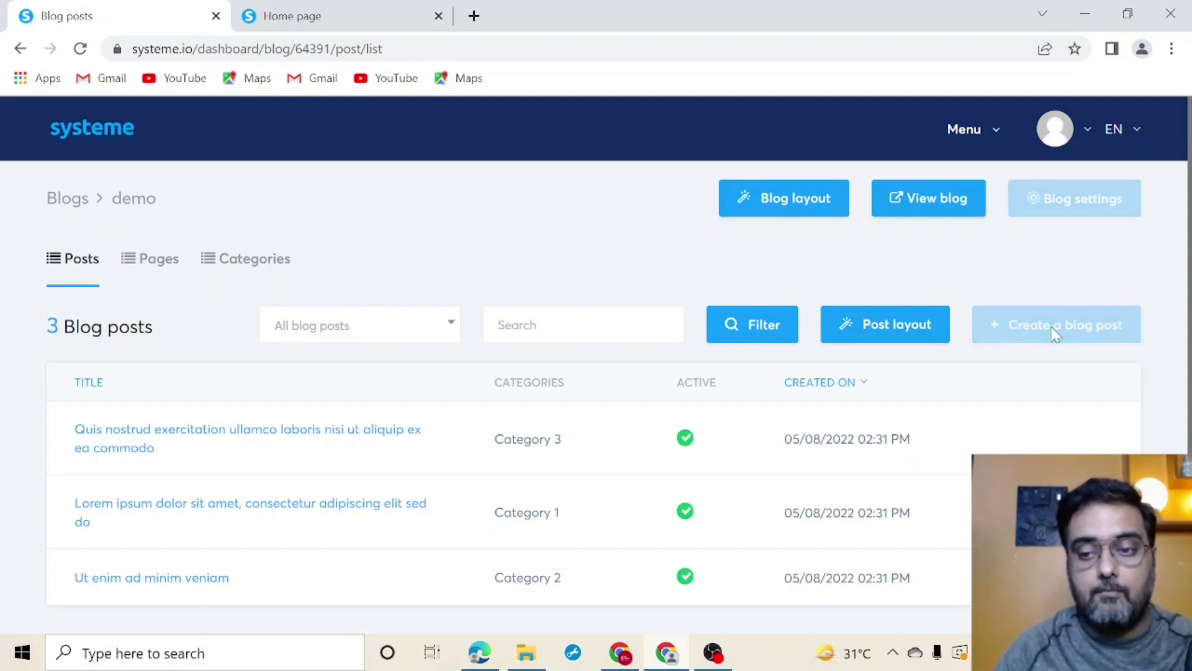
pyautogui.write('spinzi')
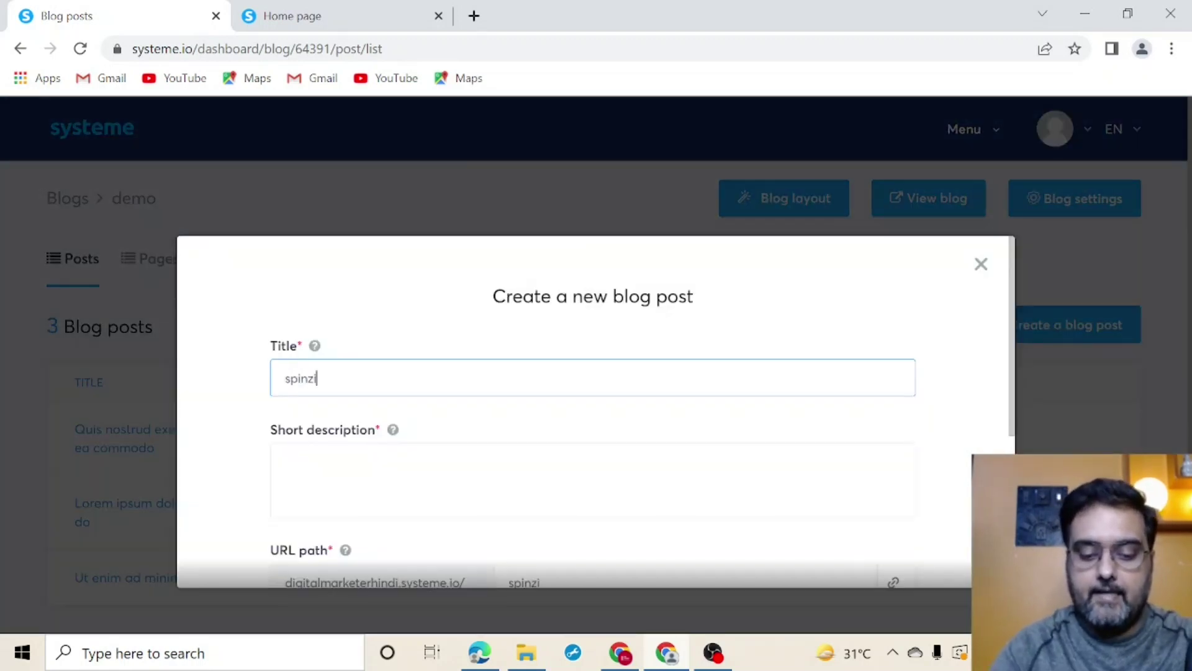
pyautogui.write('gn review')
pyautogui.click(285, 465)
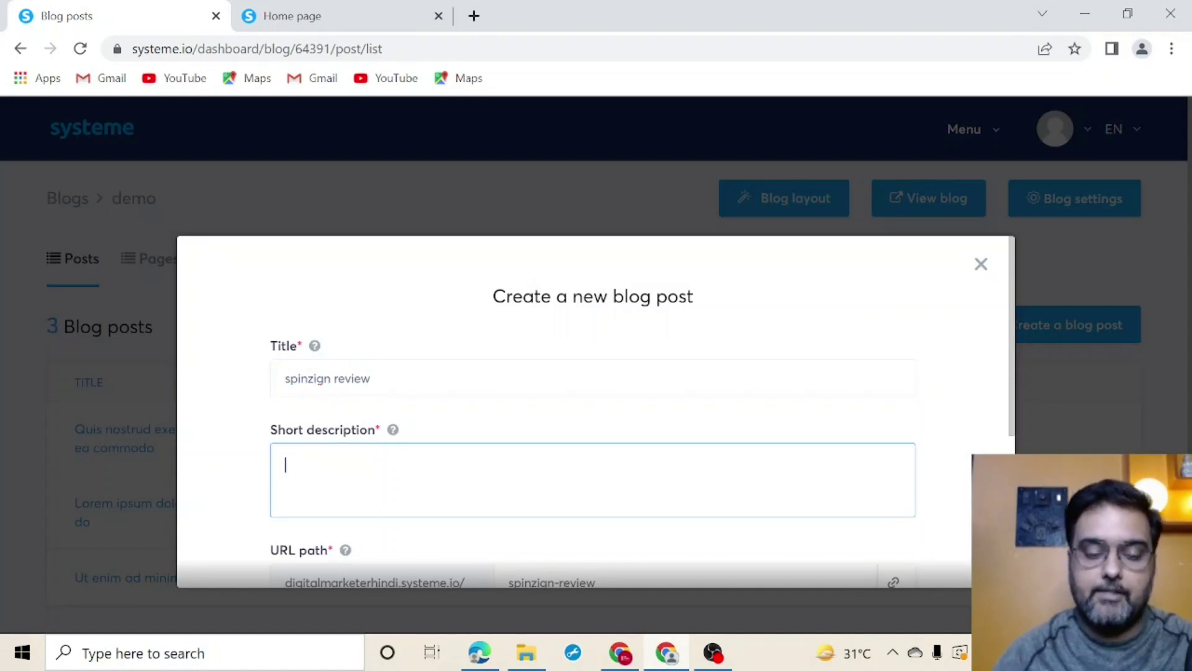
pyautogui.moveTo(371, 380); pyautogui.dragTo(271, 397)
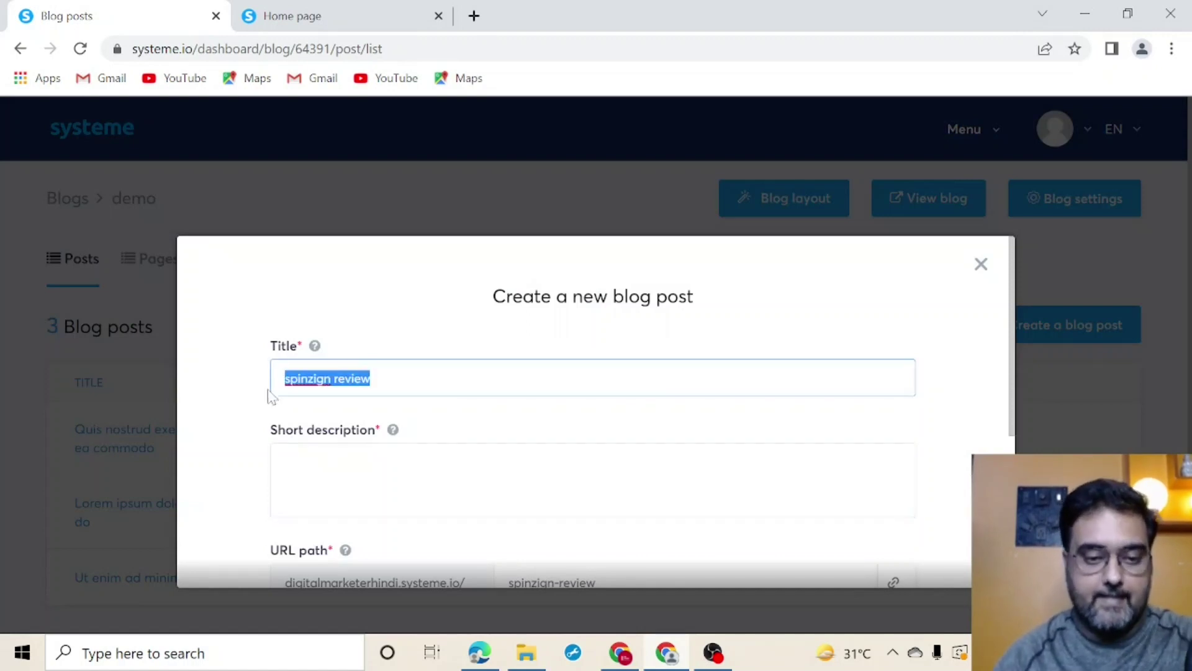
pyautogui.hotkey('ctrl', 'c')
pyautogui.press('Tab')
pyautogui.hotkey('ctrl', 'v')
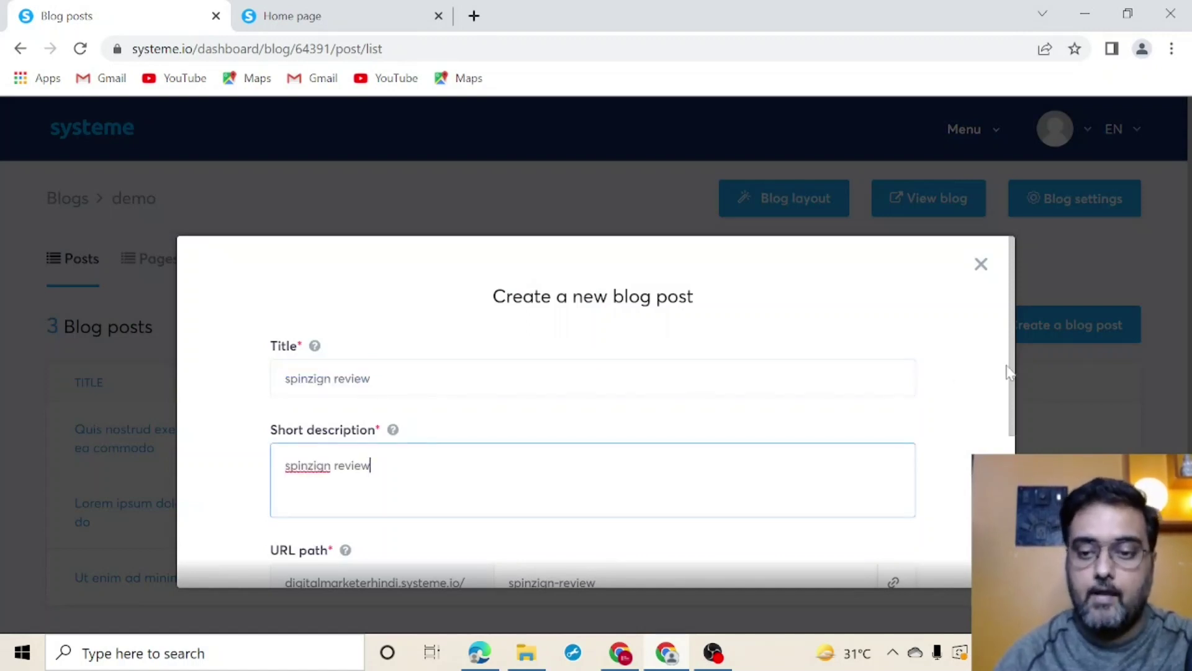
# Upload the Spinzign product box picture as the post's image, enlarging the crop area and shifting it up over the box.
pyautogui.scroll(-3, 1013, 382)
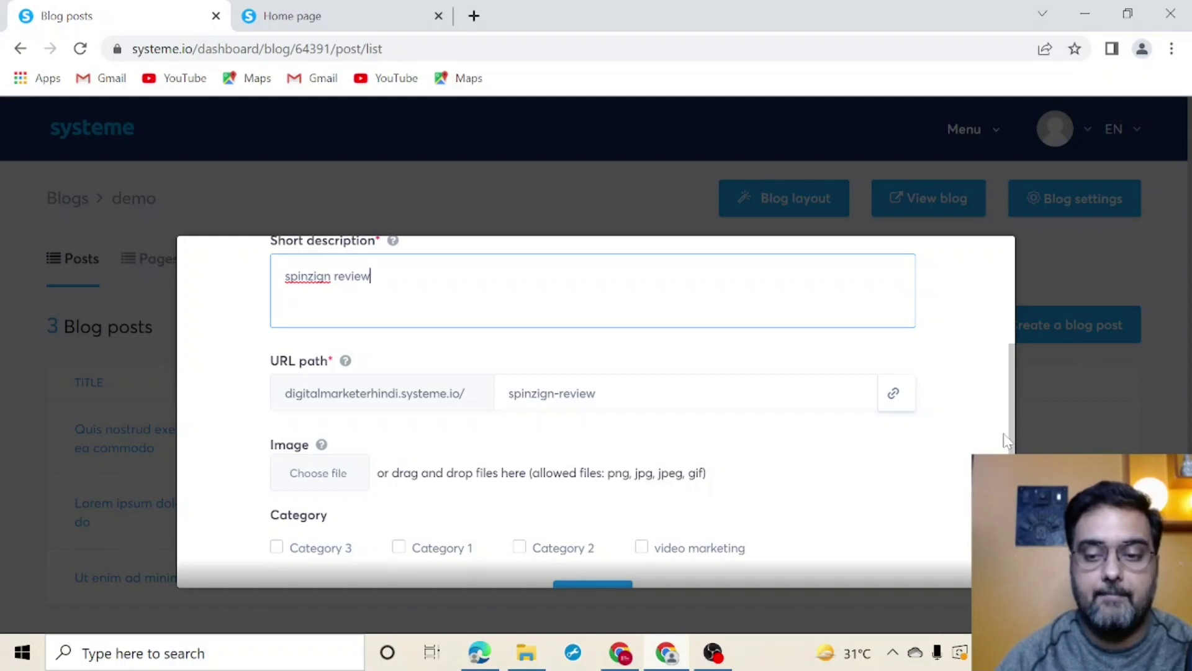
pyautogui.click(318, 474)
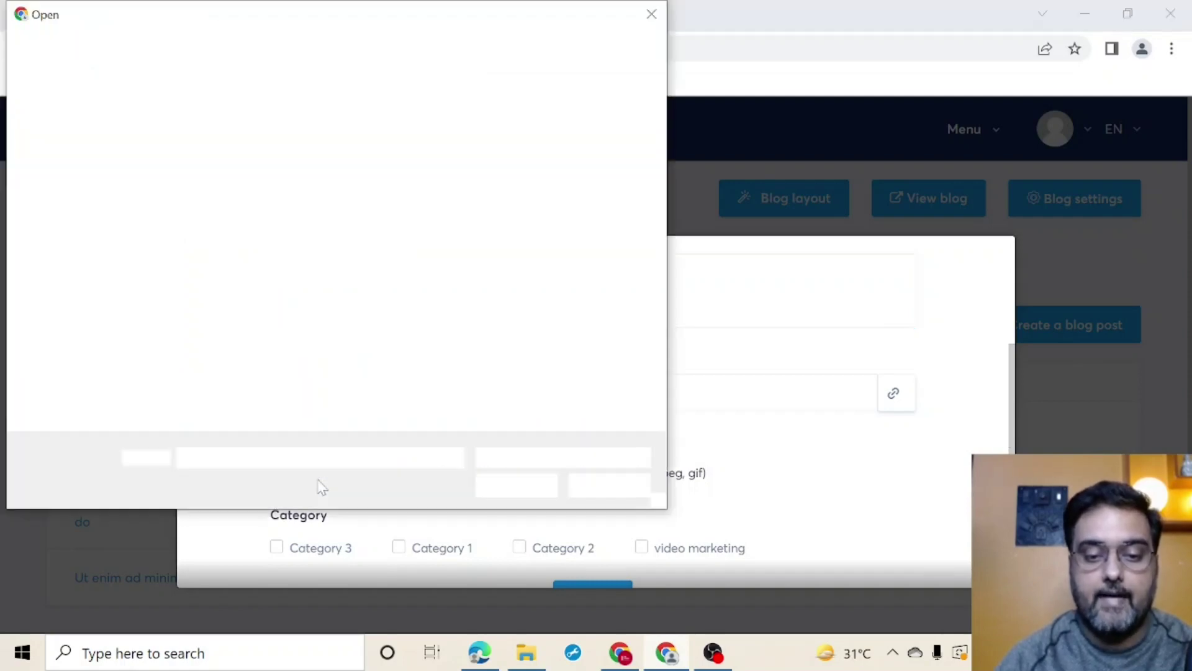
pyautogui.click(514, 485)
pyautogui.scroll(-5, 1015, 344)
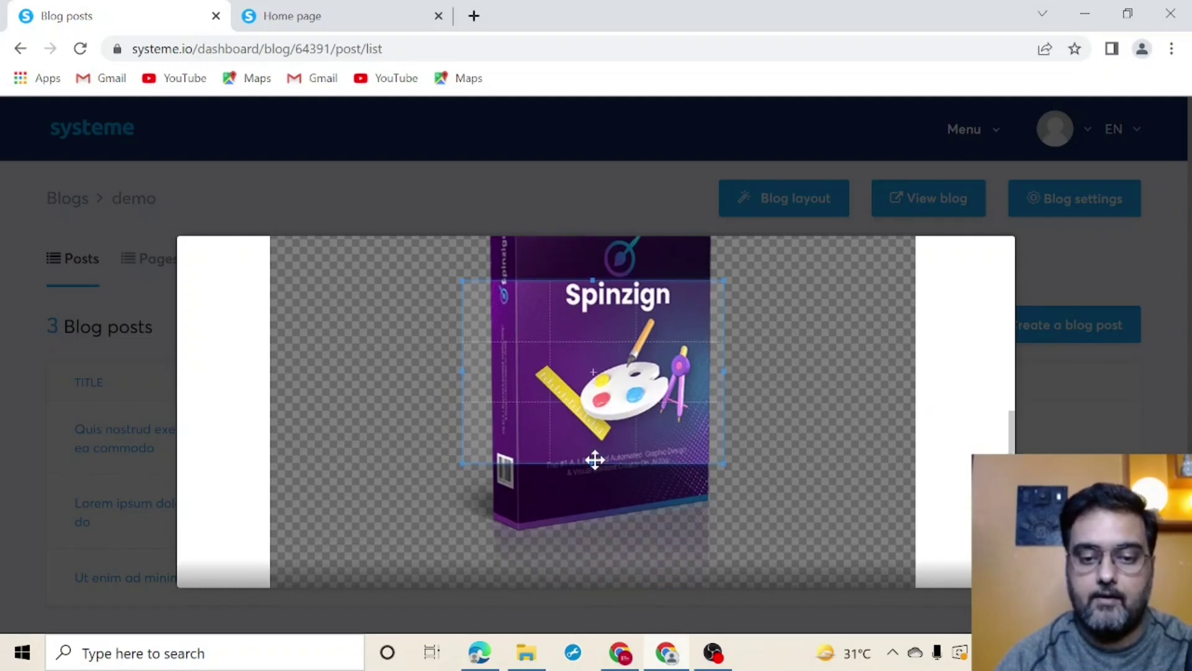
pyautogui.moveTo(593, 462); pyautogui.dragTo(601, 509)
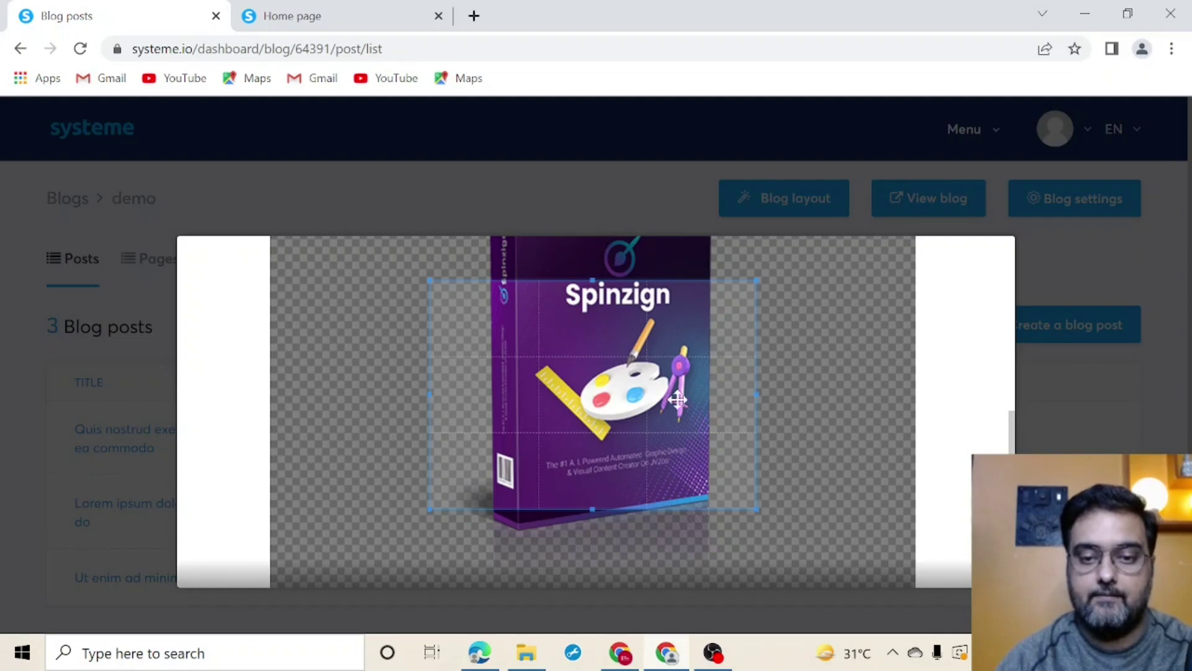
pyautogui.moveTo(661, 408); pyautogui.dragTo(672, 376)
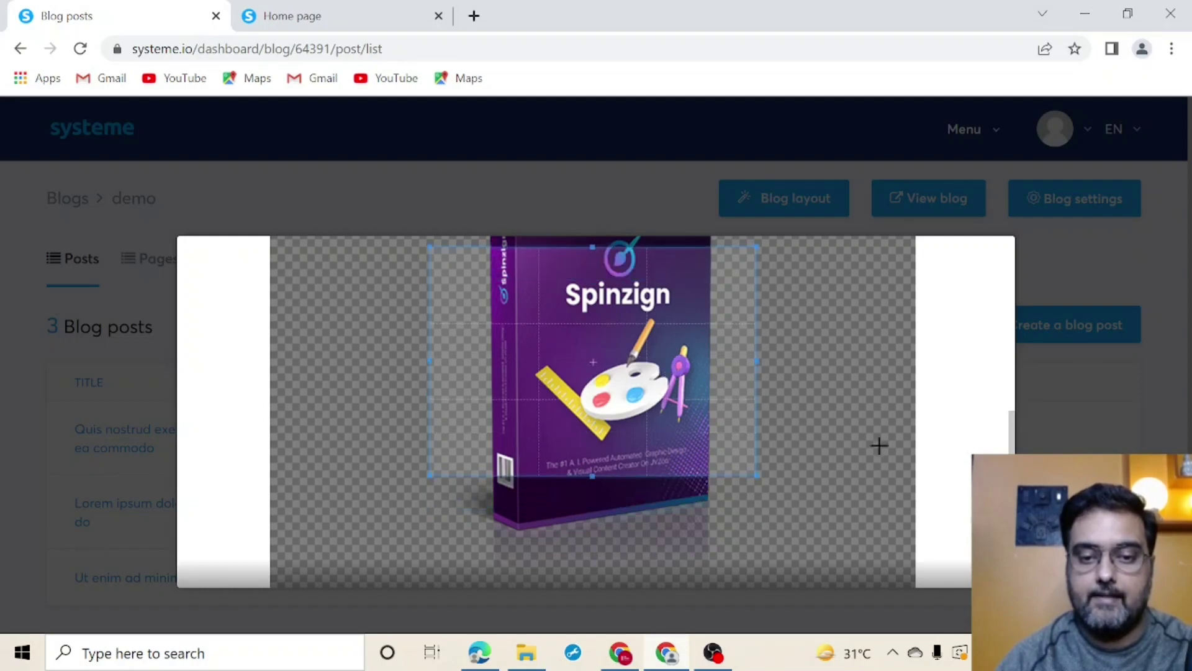
# Assign the post to the "video marketing" category and create it.
pyautogui.scroll(-3, 1012, 442)
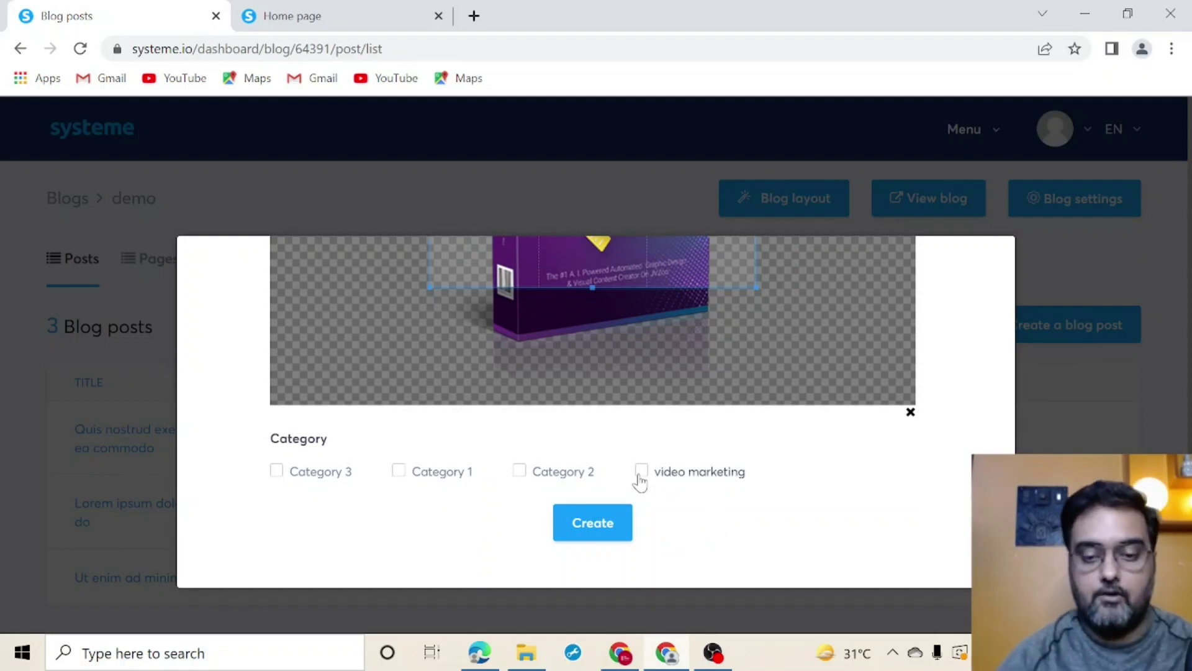
pyautogui.click(640, 482)
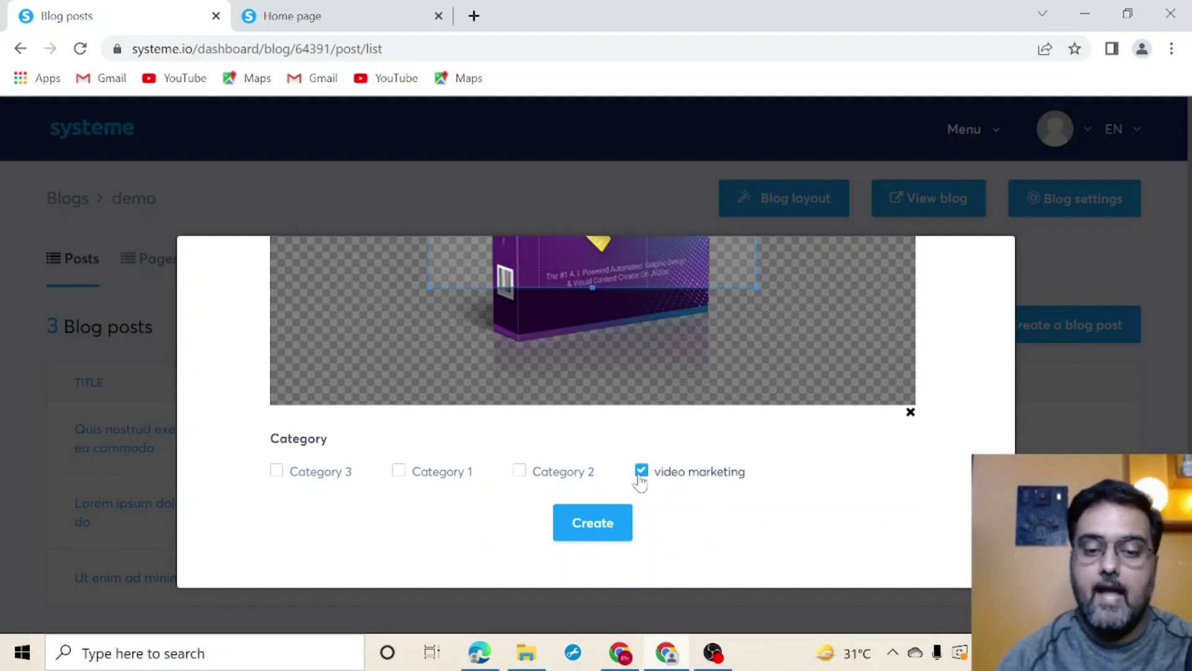
pyautogui.click(593, 524)
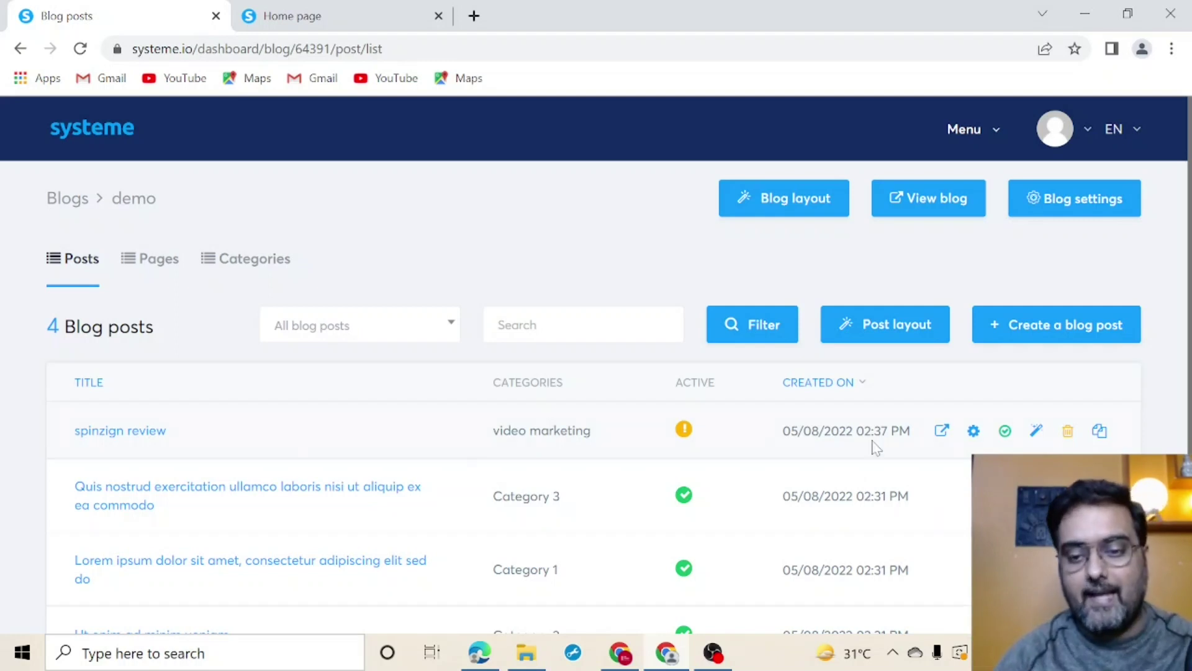
# Preview the spinzign review post, look over its image, title and video, and return to the blog posts list.
pyautogui.click(942, 434)
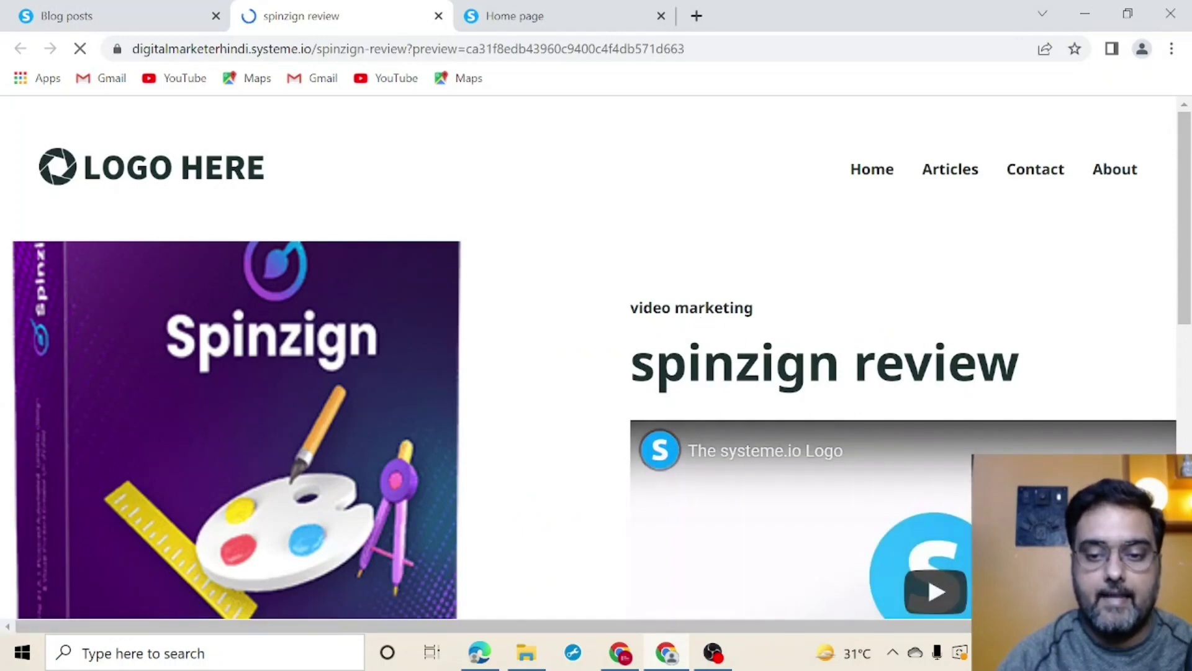
pyautogui.scroll(-3, 700, 314)
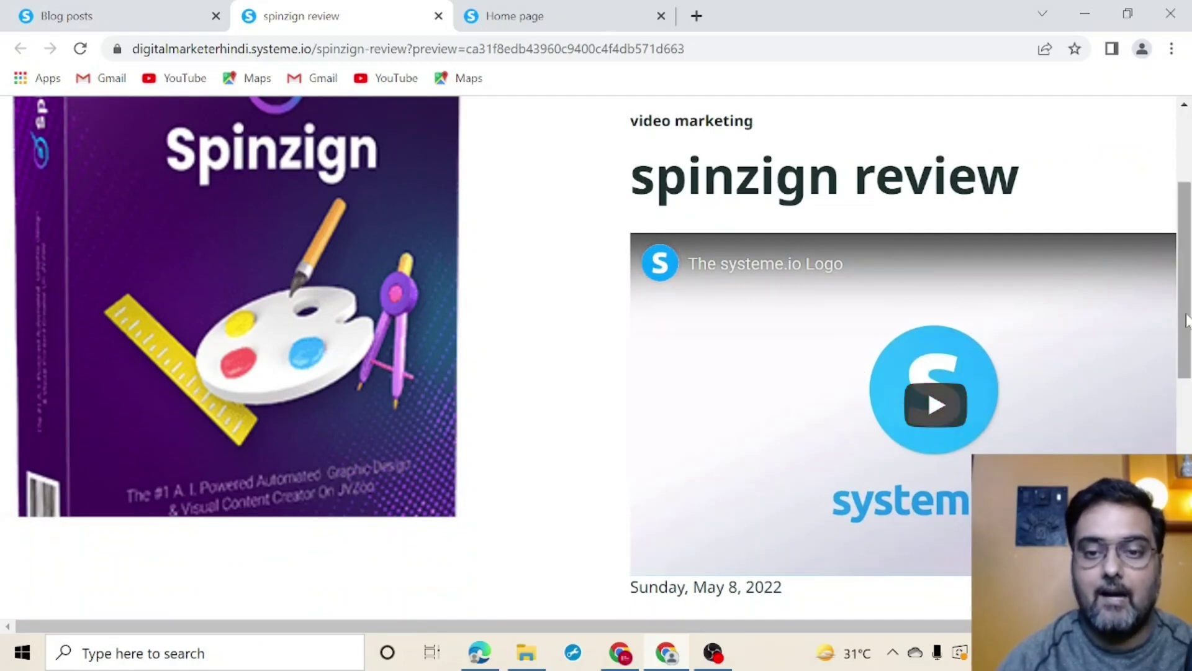
pyautogui.scroll(3, 1186, 320)
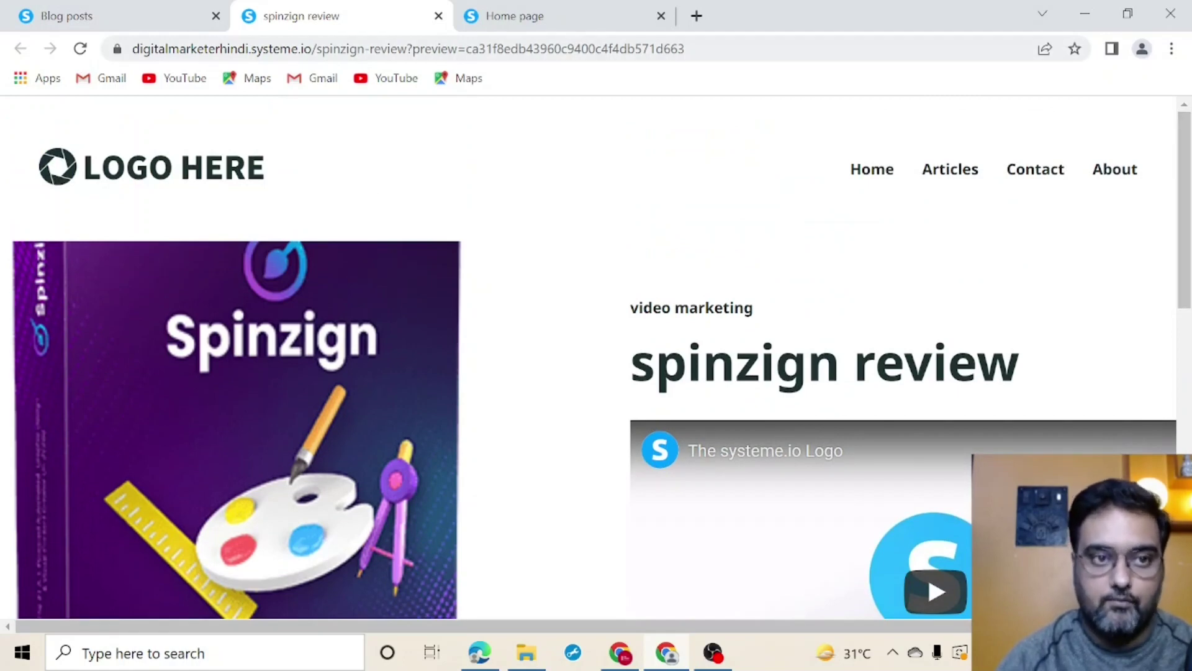
pyautogui.click(155, 16)
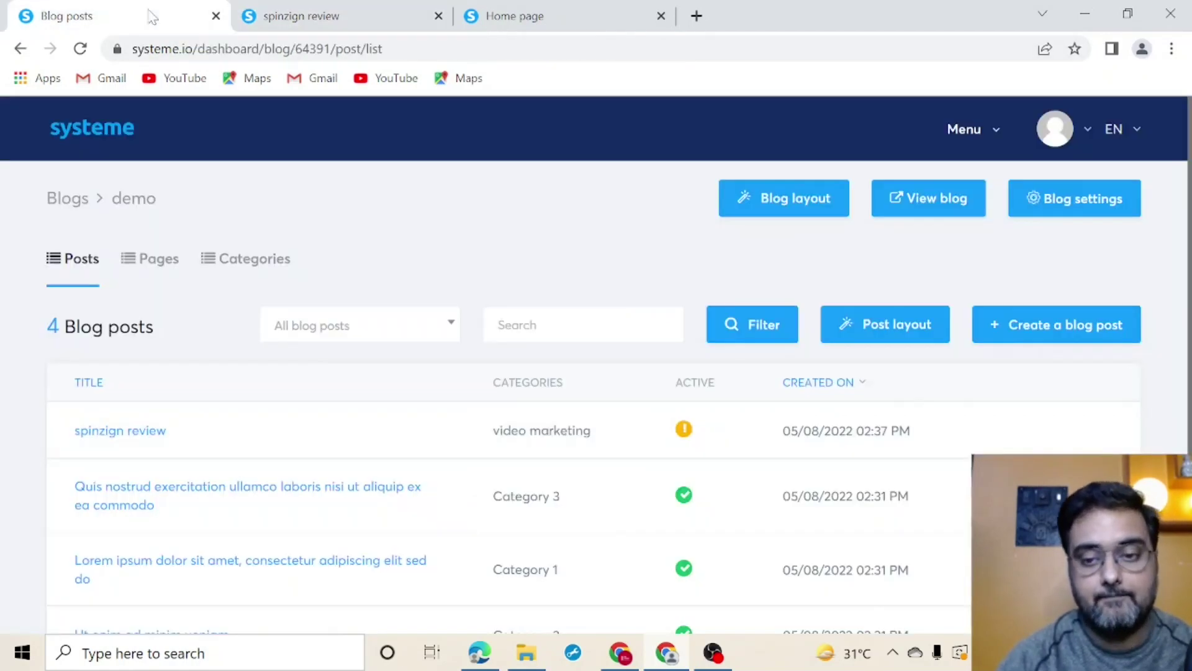
# Open the spinzign review post in the editor and insert a content box in the empty section below the date.
pyautogui.moveTo(1003, 430)
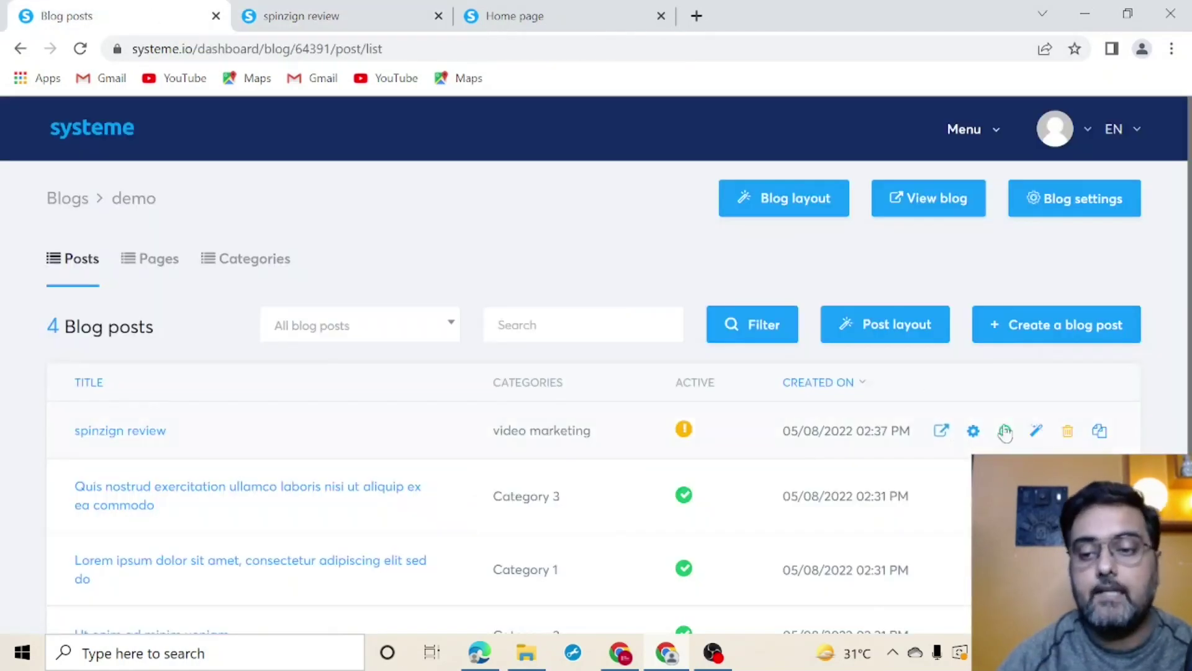
pyautogui.click(1037, 433)
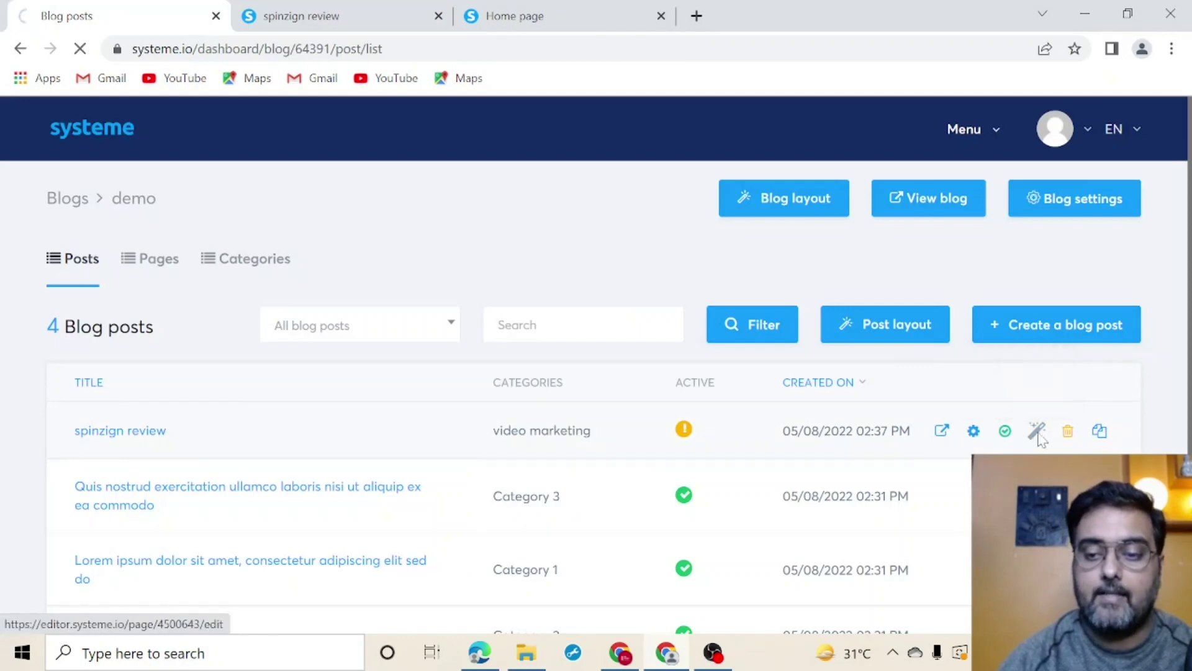
pyautogui.scroll(1, 870, 372)
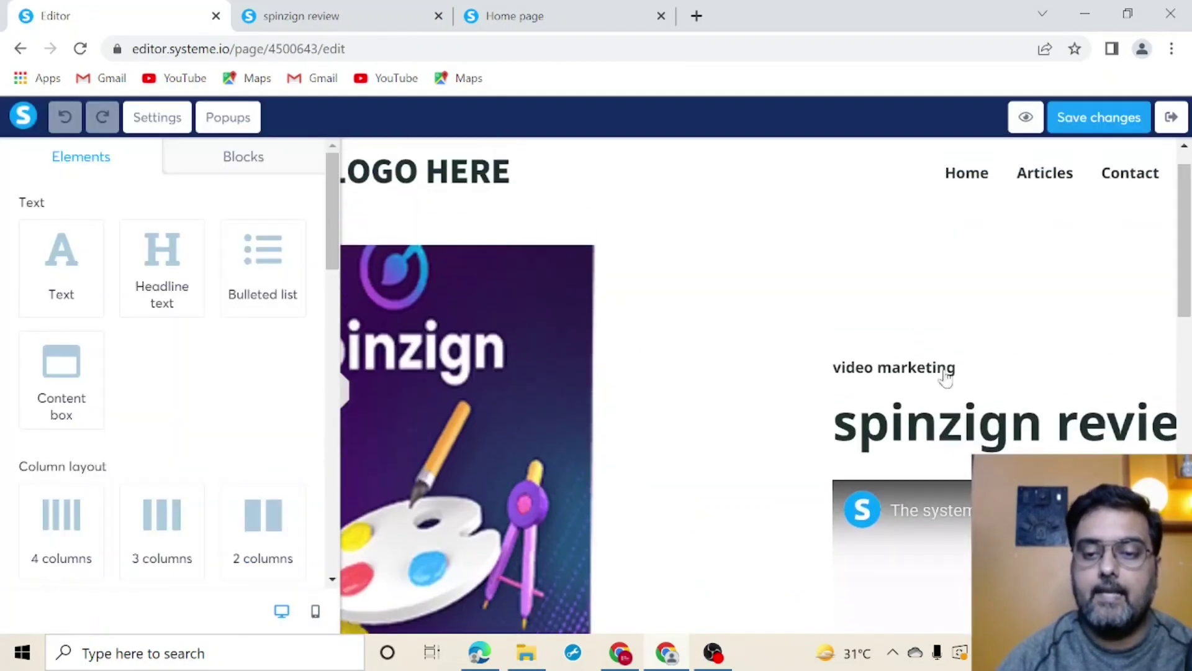
pyautogui.moveTo(1185, 254); pyautogui.dragTo(1188, 283)
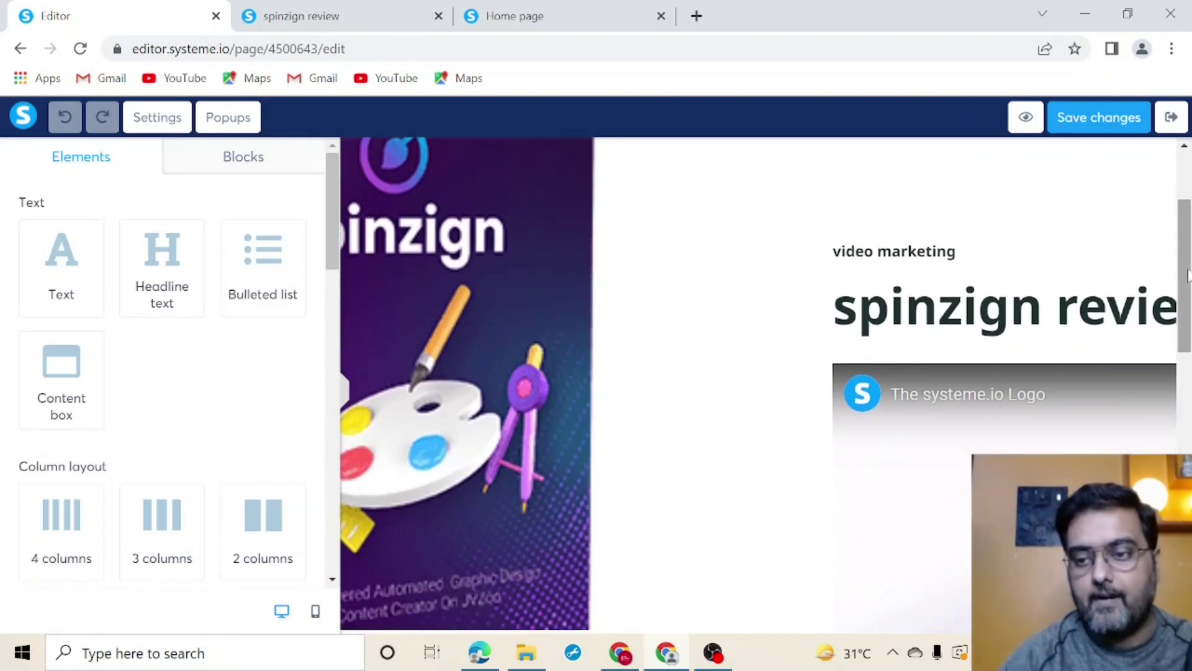
pyautogui.moveTo(1187, 273); pyautogui.dragTo(1188, 442)
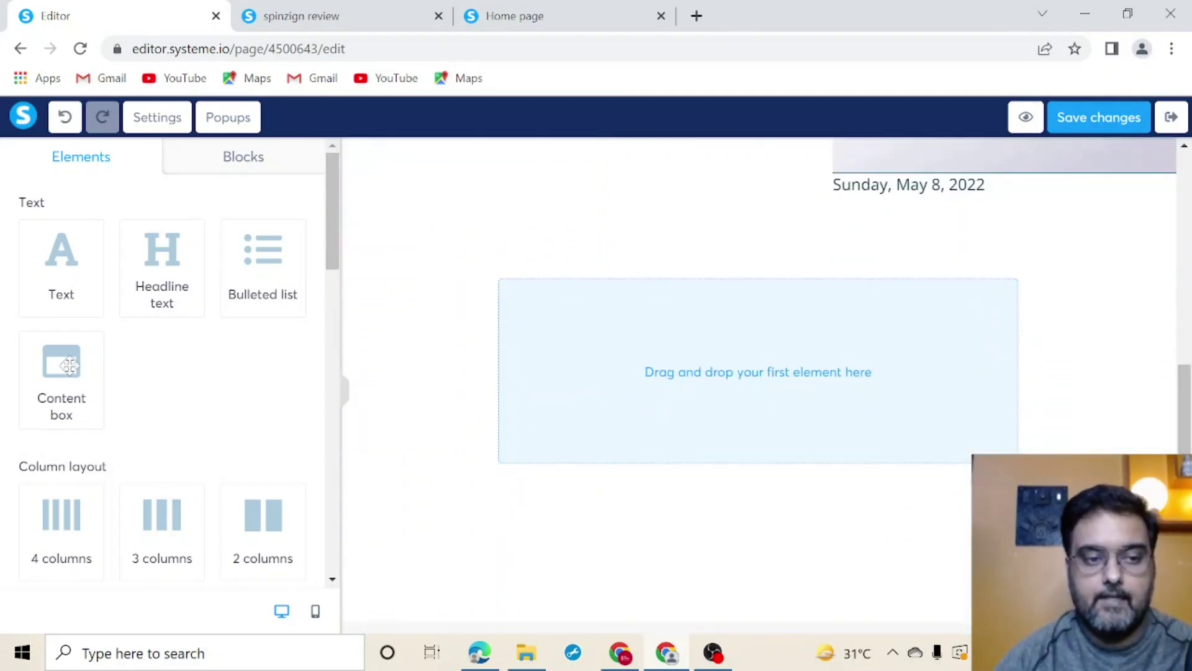
pyautogui.moveTo(63, 364); pyautogui.dragTo(568, 366)
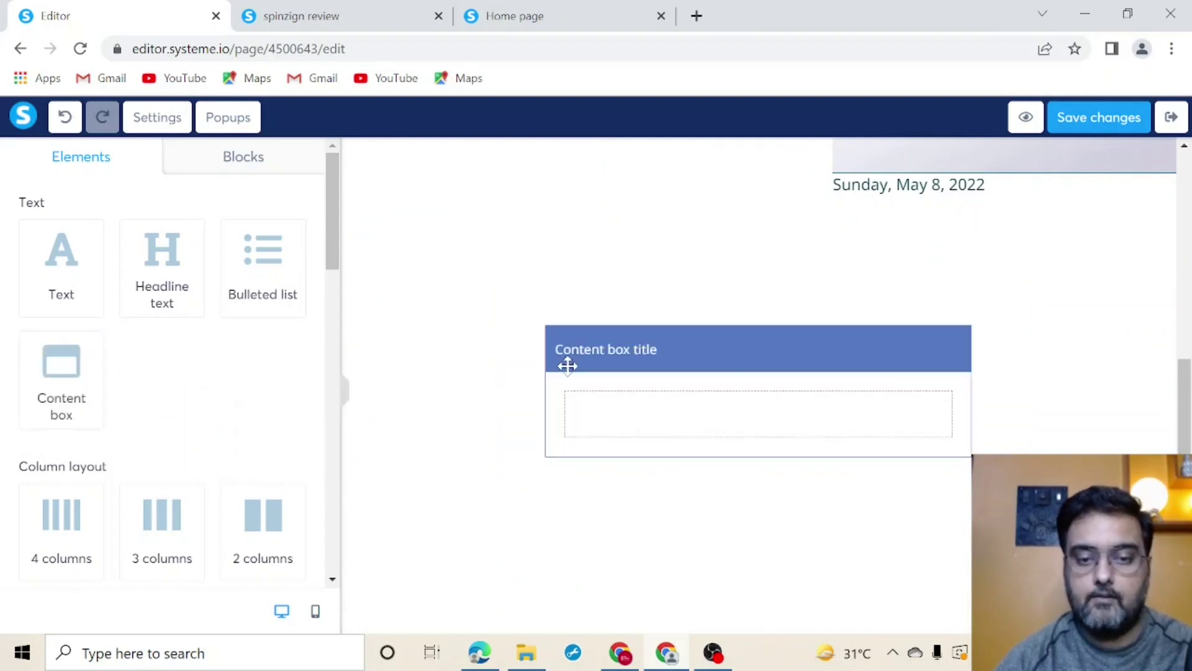
# Set the content box's header title to "SPINZIGN REVIEW".
pyautogui.click(880, 314)
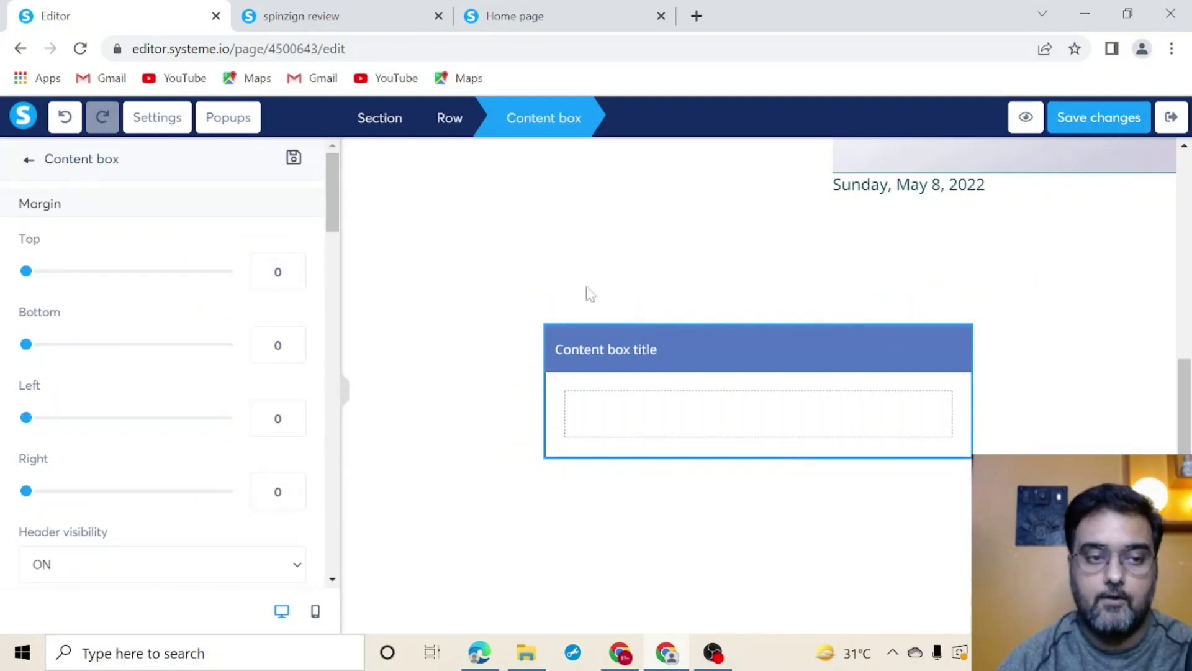
pyautogui.moveTo(333, 216); pyautogui.dragTo(338, 285)
pyautogui.moveTo(127, 259); pyautogui.dragTo(30, 260)
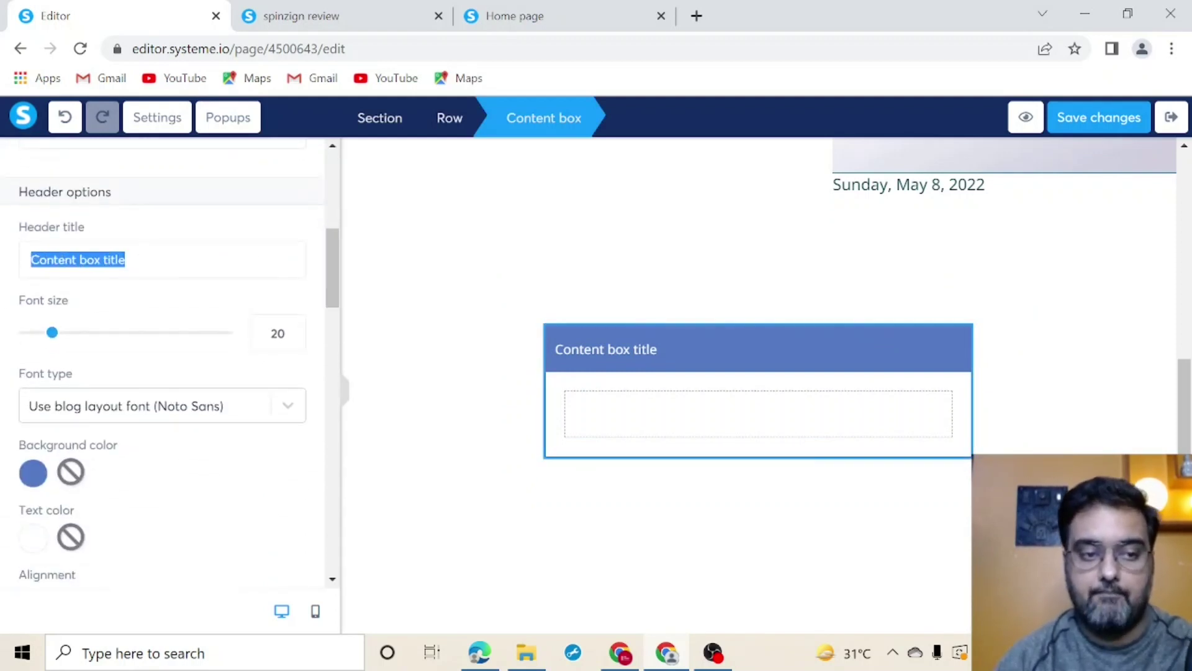
pyautogui.write('SPIN')
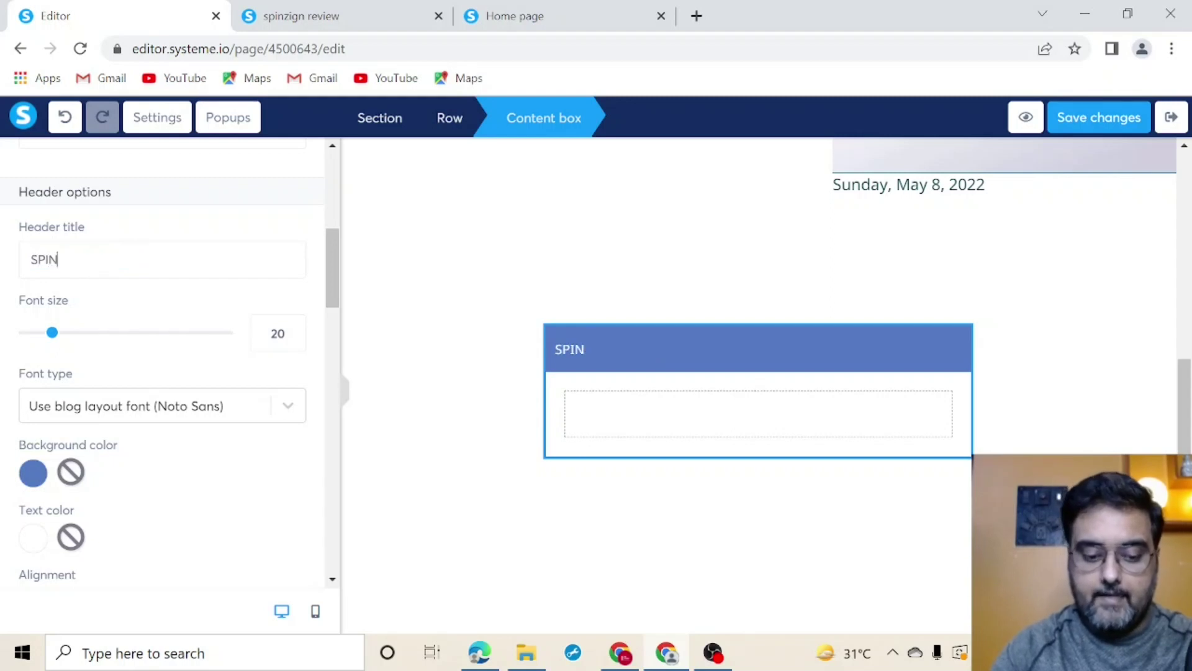
pyautogui.write('ZIGN REVIEW')
pyautogui.click(666, 415)
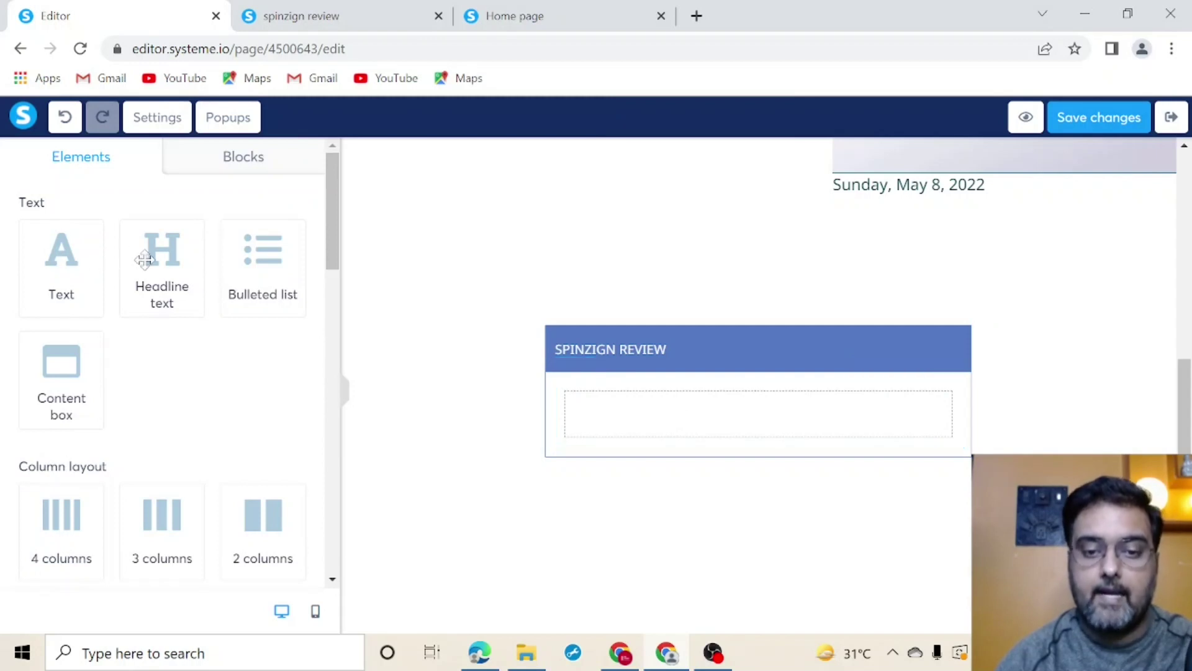
# Insert a headline text inside the content box and colour its text red (D0021B).
pyautogui.moveTo(148, 258); pyautogui.dragTo(593, 409)
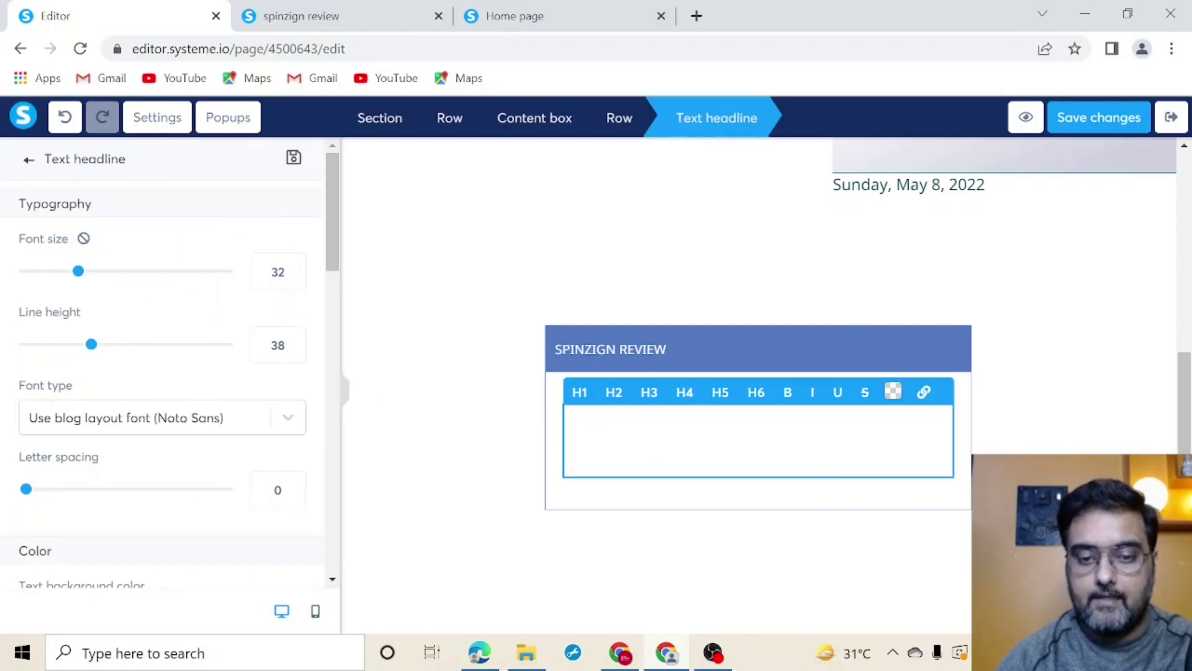
pyautogui.press('BackSpace')
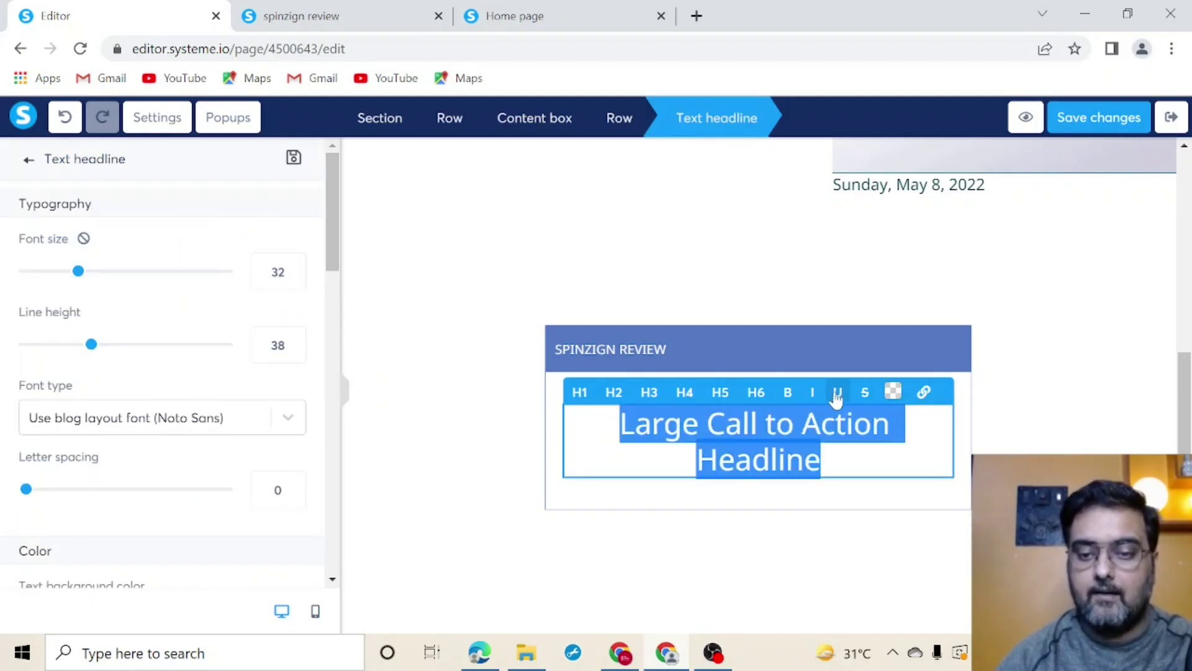
pyautogui.click(894, 391)
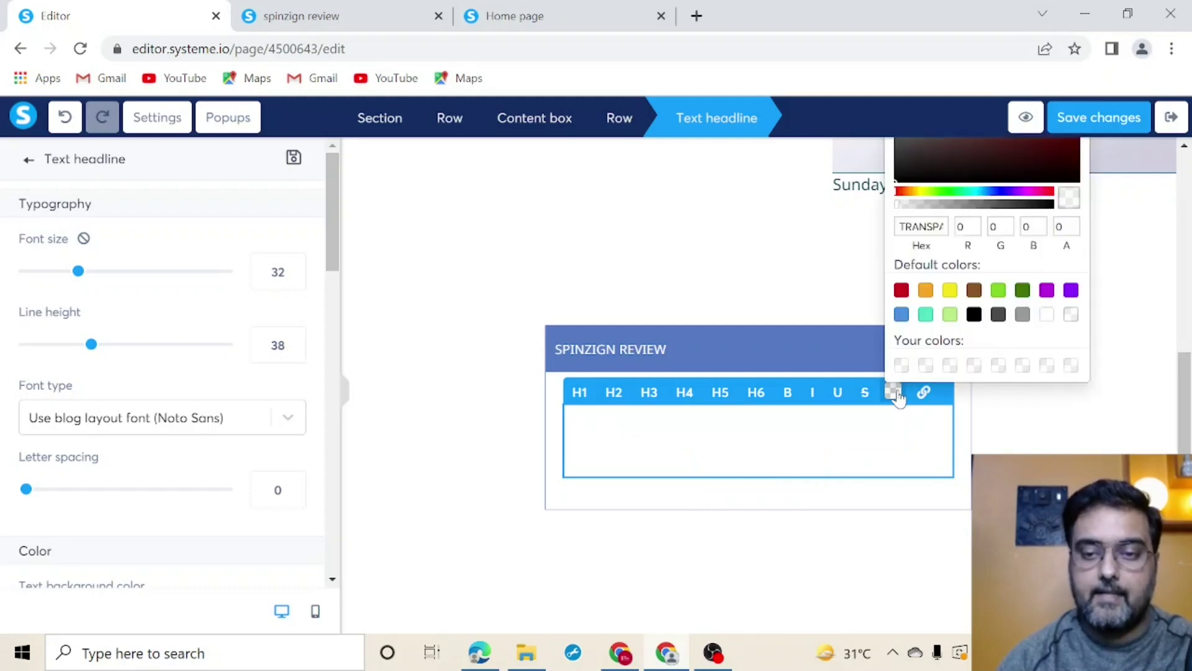
pyautogui.click(901, 291)
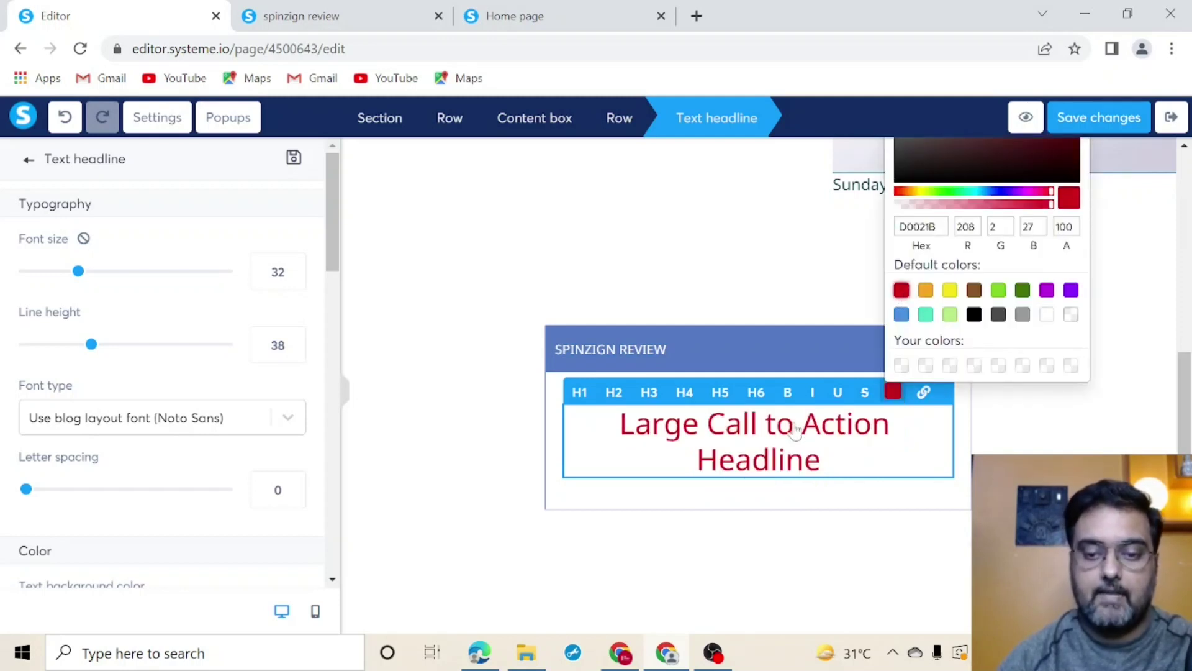
pyautogui.click(840, 470)
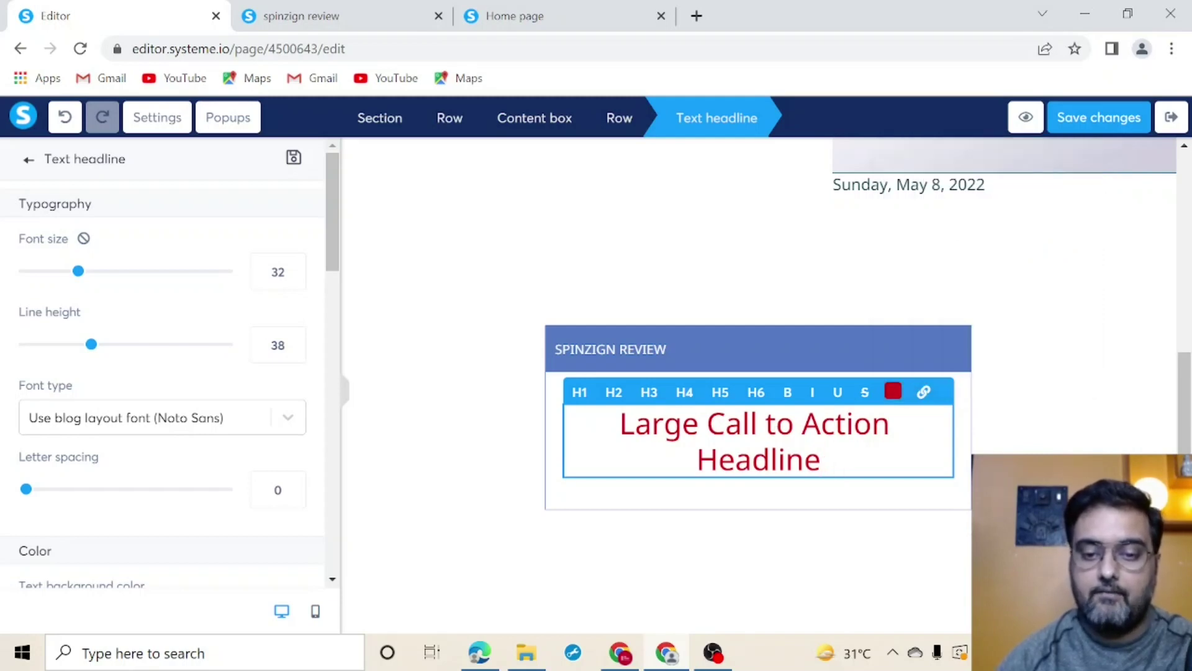
# Replace the headline's placeholder text with "SPINZIGN IS AN AMAZING GRAPHICS DESIGN TOOL!".
pyautogui.hotkey('ctrl', 'a')
pyautogui.write('SPINZIGN IS AN AMAZING GRAPHICS DESIGN TOOL!')
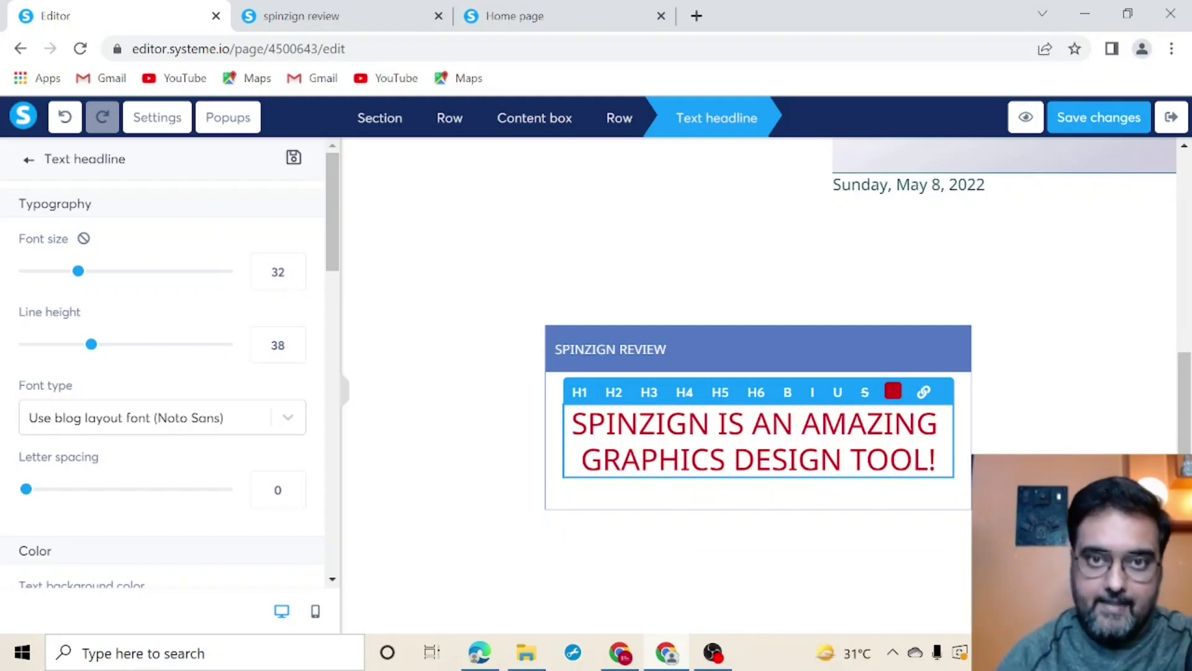
pyautogui.moveTo(571, 425); pyautogui.dragTo(959, 460)
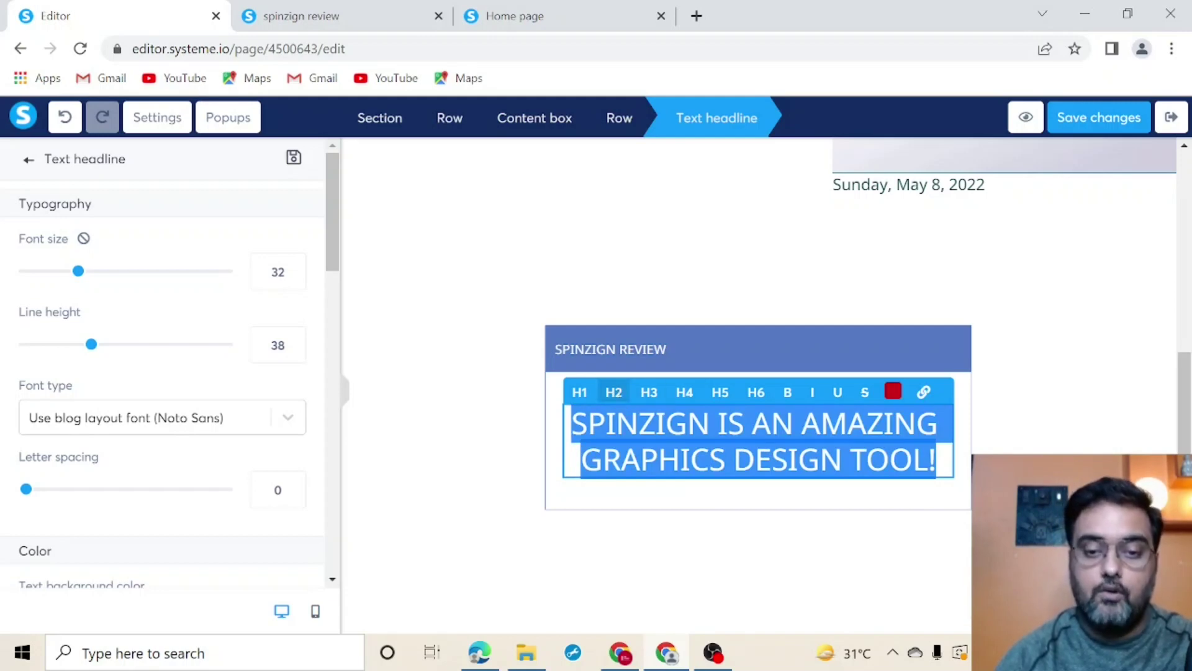
pyautogui.press('Escape')
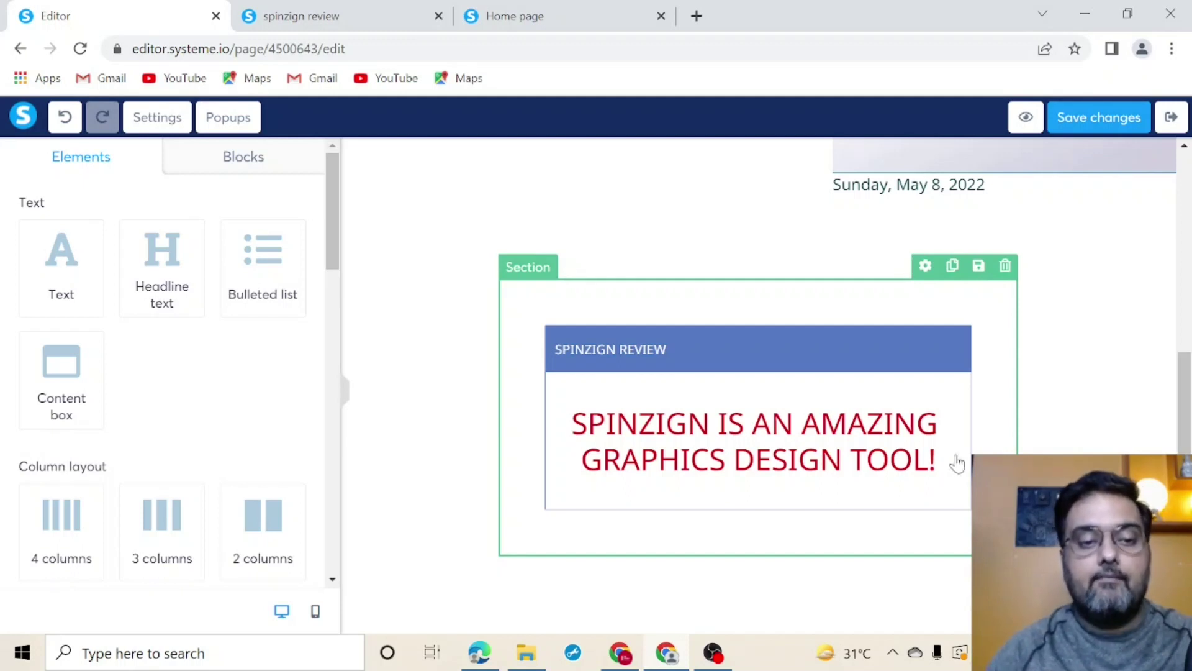
# Insert a bulleted list below the headline in the content box and an image element below the list.
pyautogui.moveTo(273, 264); pyautogui.dragTo(632, 474)
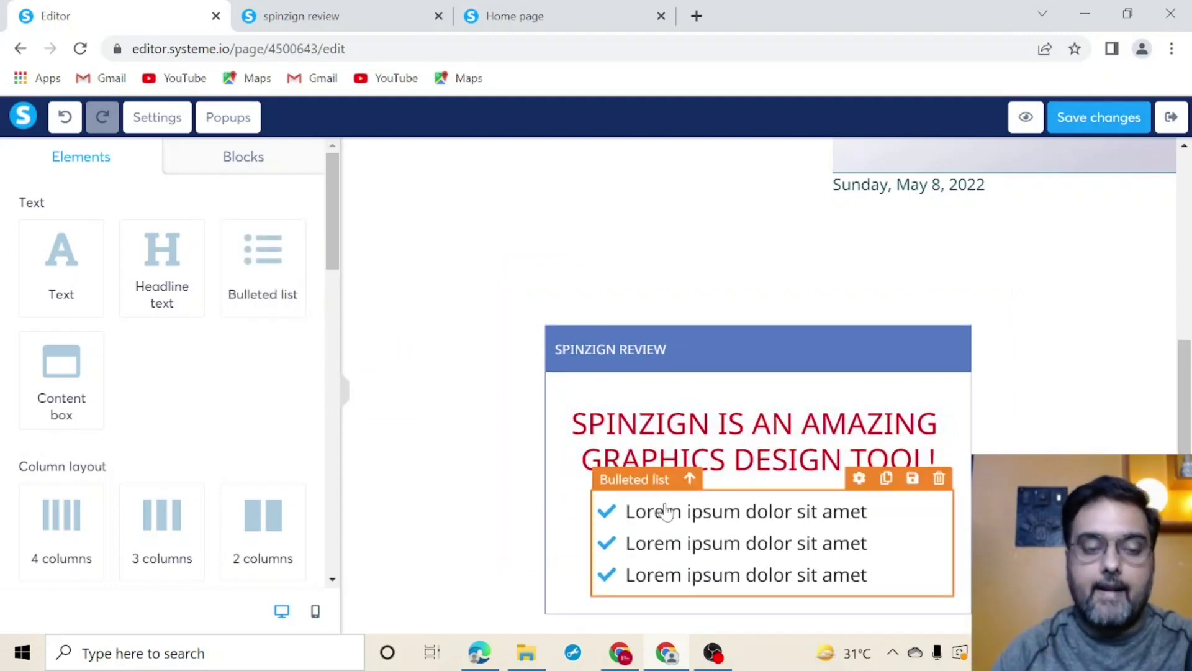
pyautogui.moveTo(341, 258); pyautogui.dragTo(341, 429)
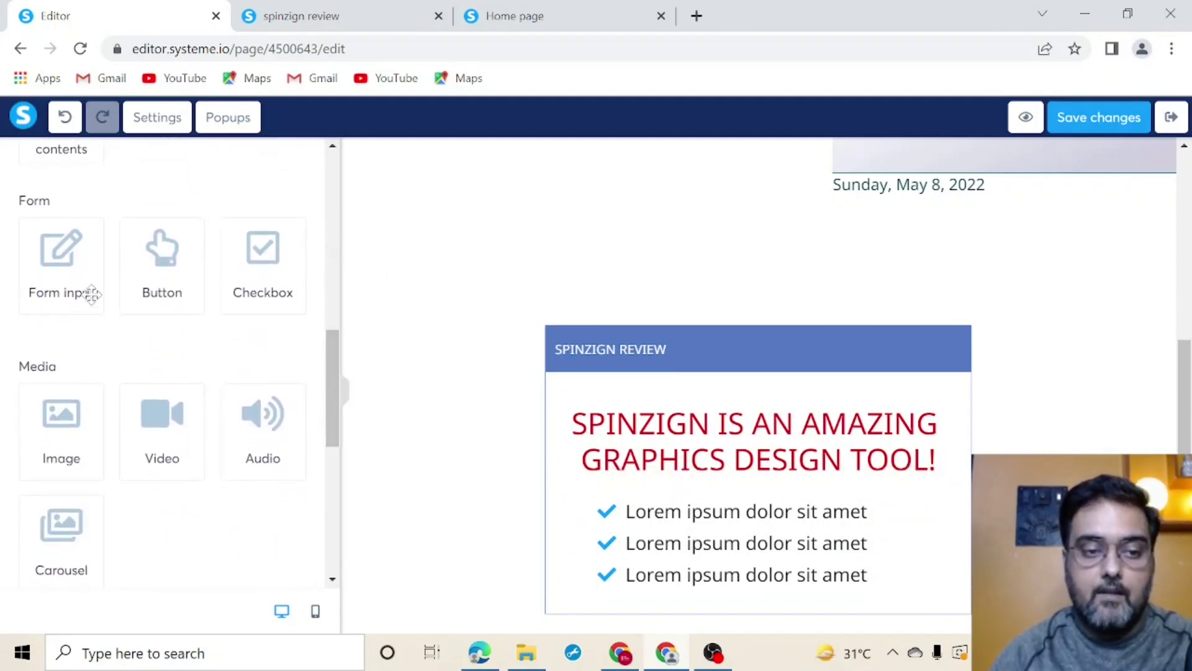
pyautogui.moveTo(36, 447); pyautogui.dragTo(676, 603)
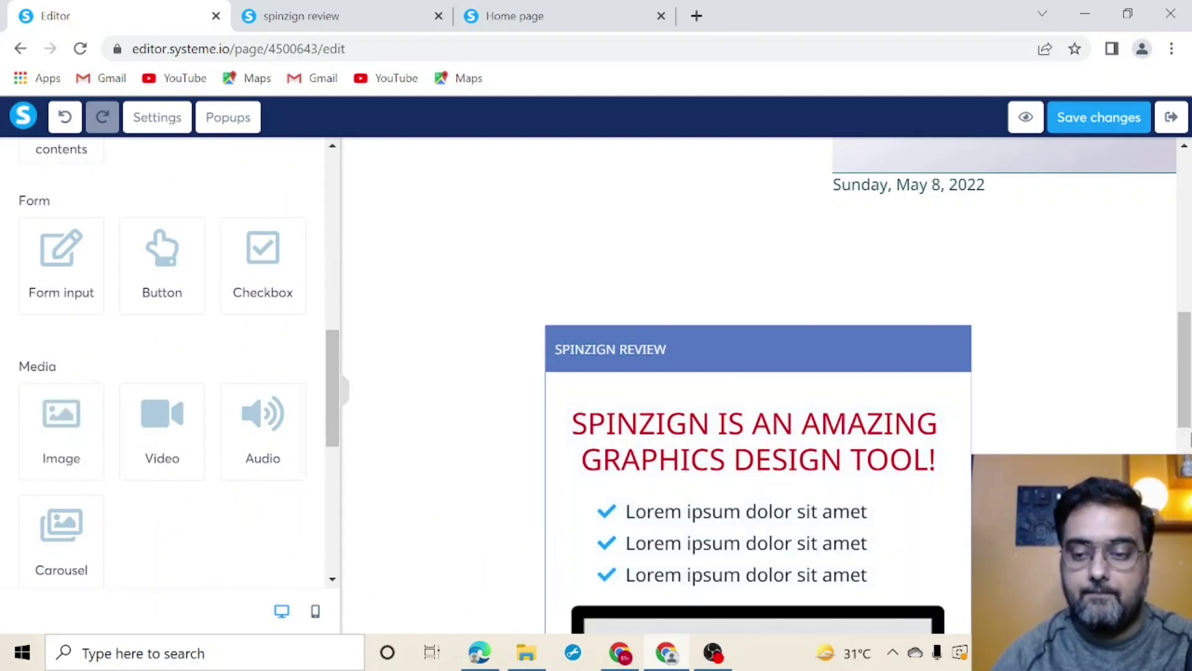
pyautogui.scroll(-6, 677, 604)
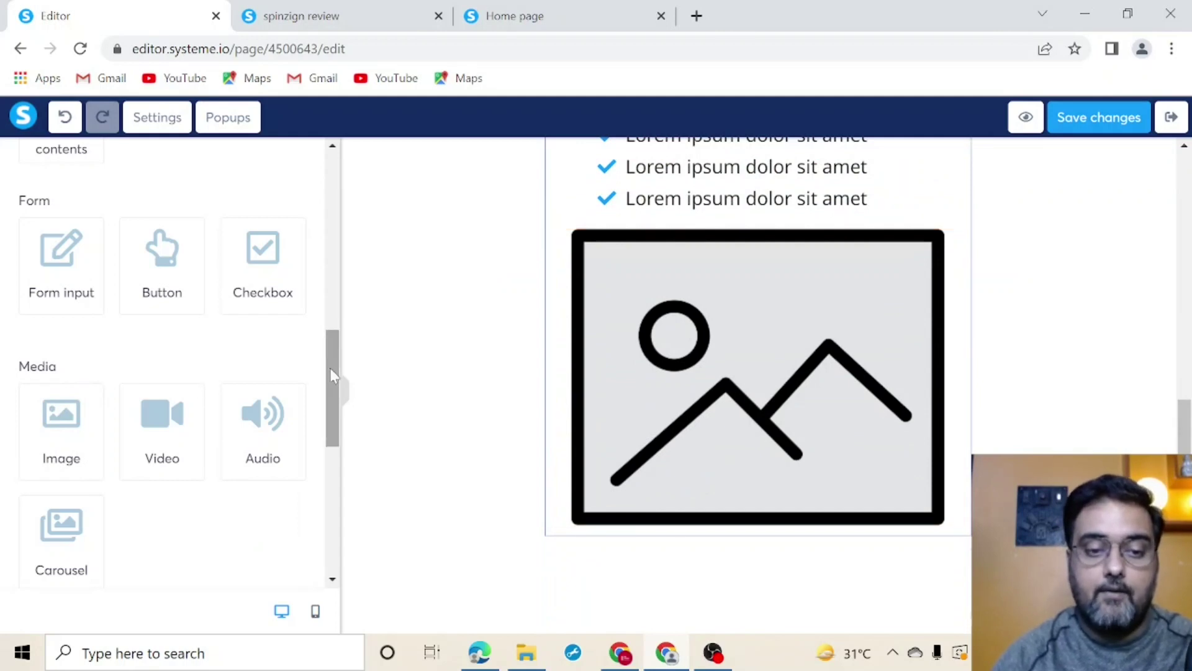
pyautogui.moveTo(330, 367); pyautogui.dragTo(335, 194)
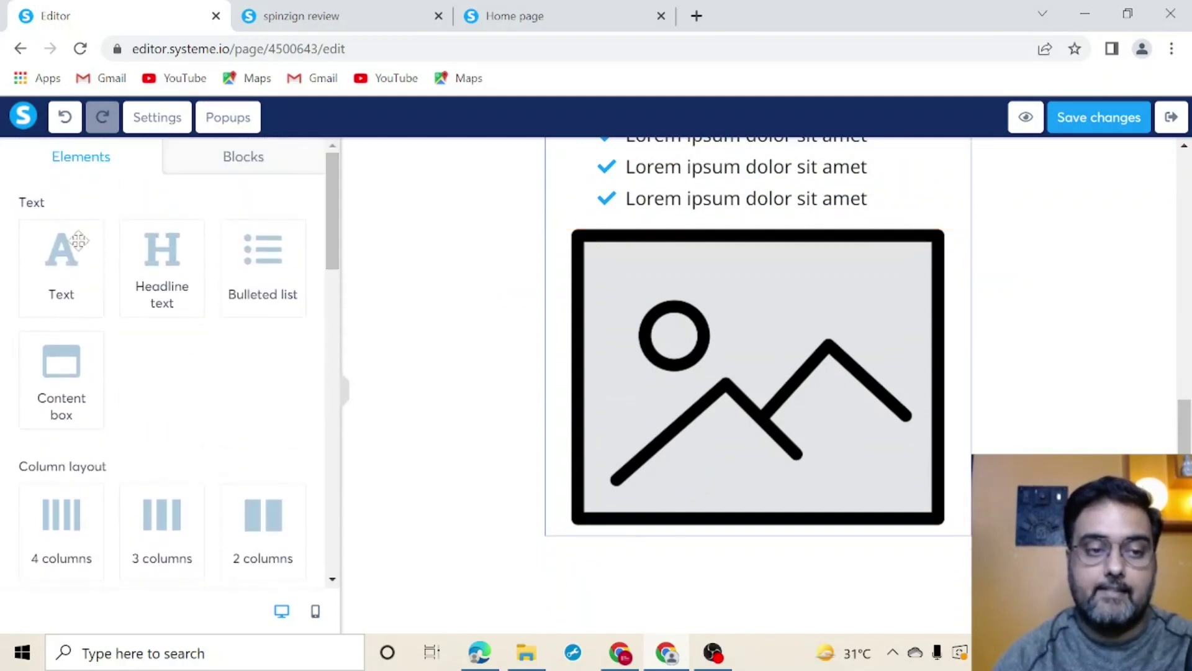
# Insert a text element below the image in the content box and a two-column layout below that text.
pyautogui.moveTo(93, 264); pyautogui.dragTo(617, 479)
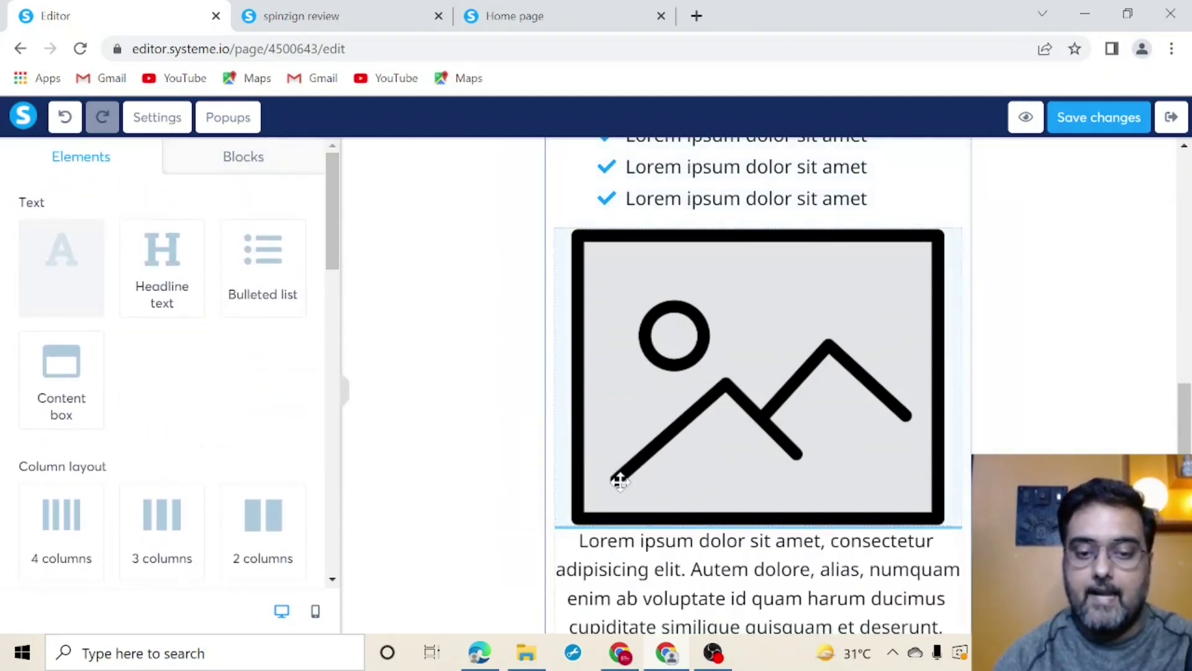
pyautogui.scroll(-3, 758, 372)
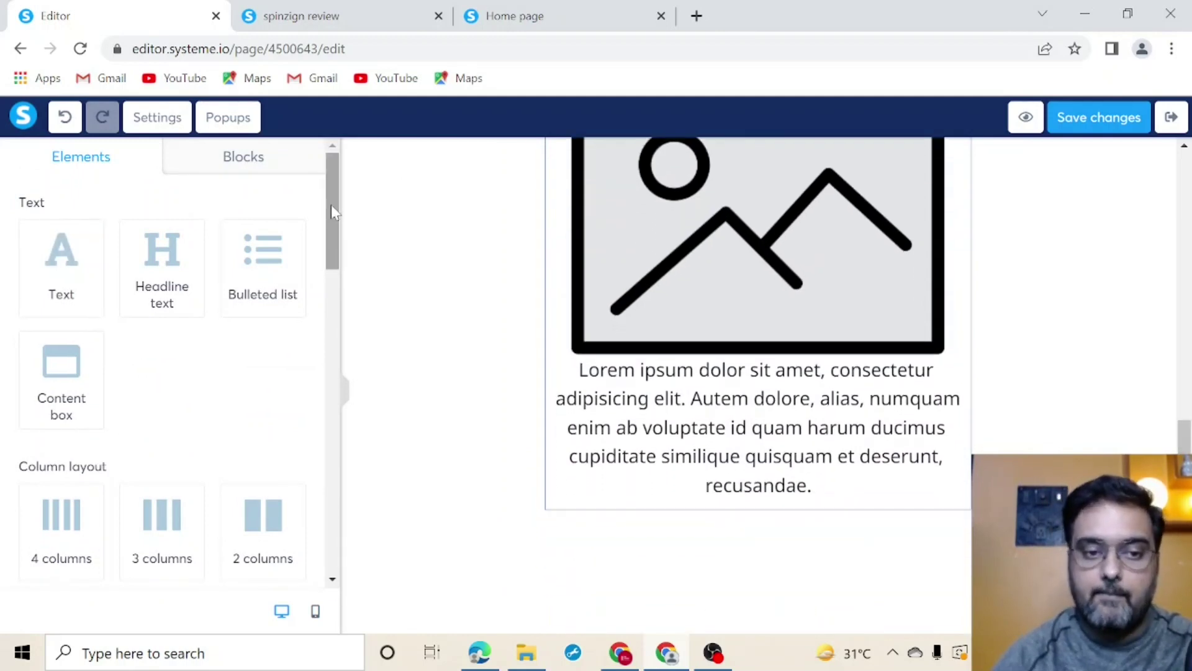
pyautogui.moveTo(332, 207); pyautogui.dragTo(347, 287)
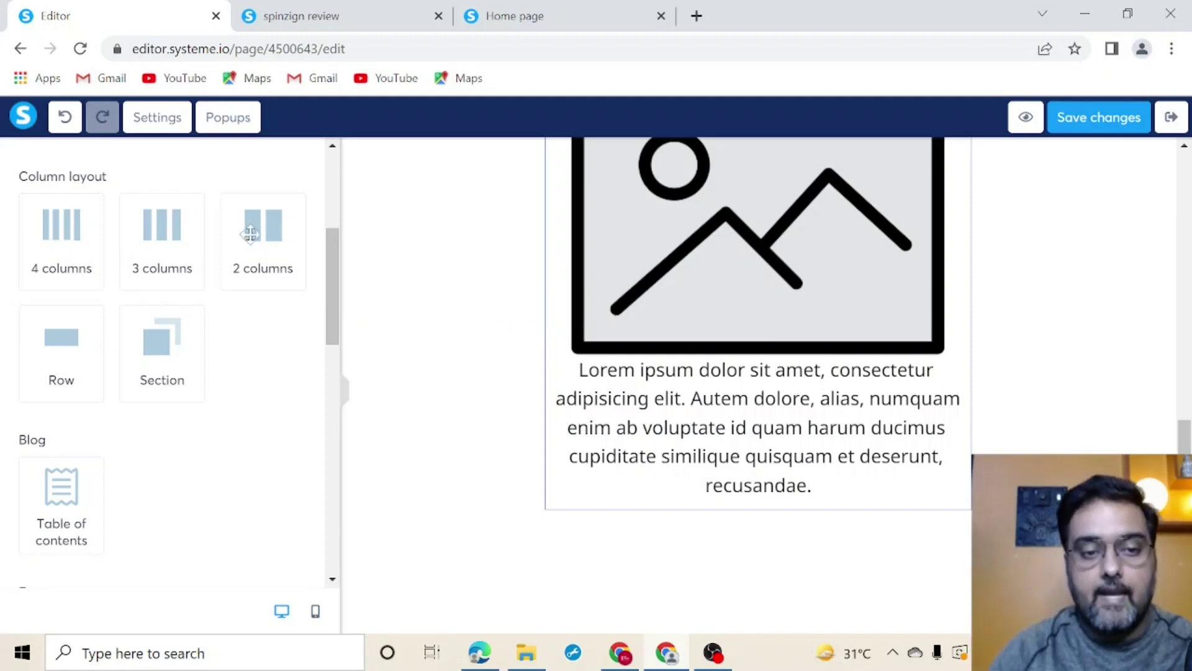
pyautogui.moveTo(256, 233); pyautogui.dragTo(649, 475)
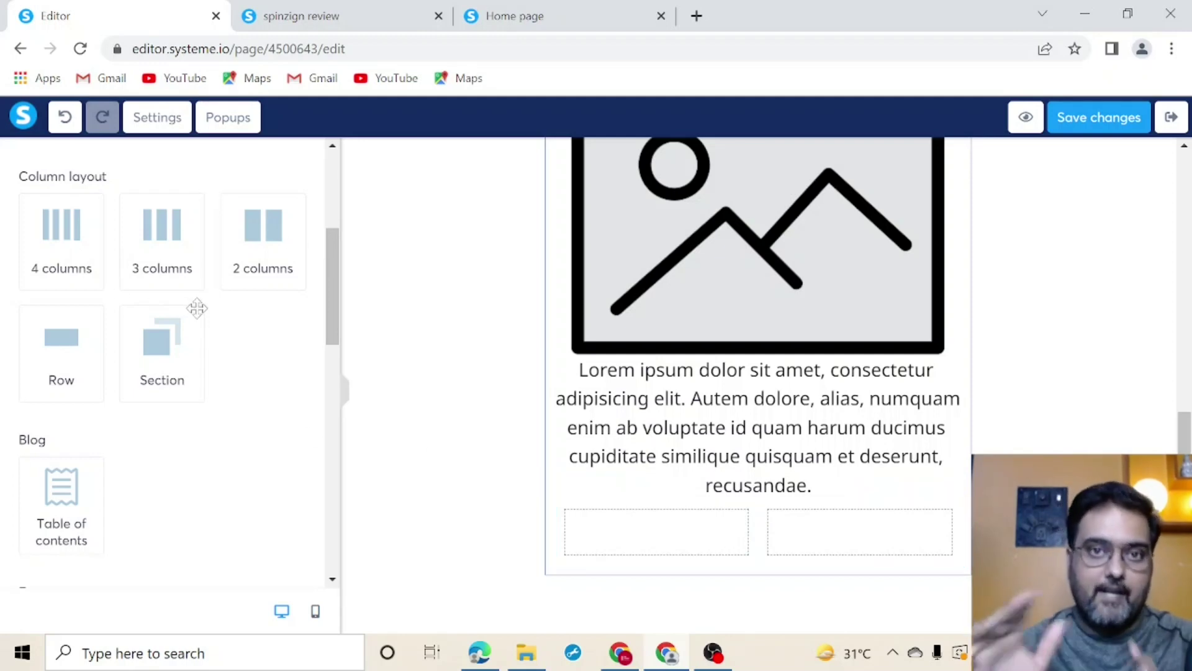
# Insert a button below the two-column layout in the content box and look over its settings for the action when clicked.
pyautogui.moveTo(333, 299); pyautogui.dragTo(336, 398)
pyautogui.moveTo(159, 289); pyautogui.dragTo(690, 562)
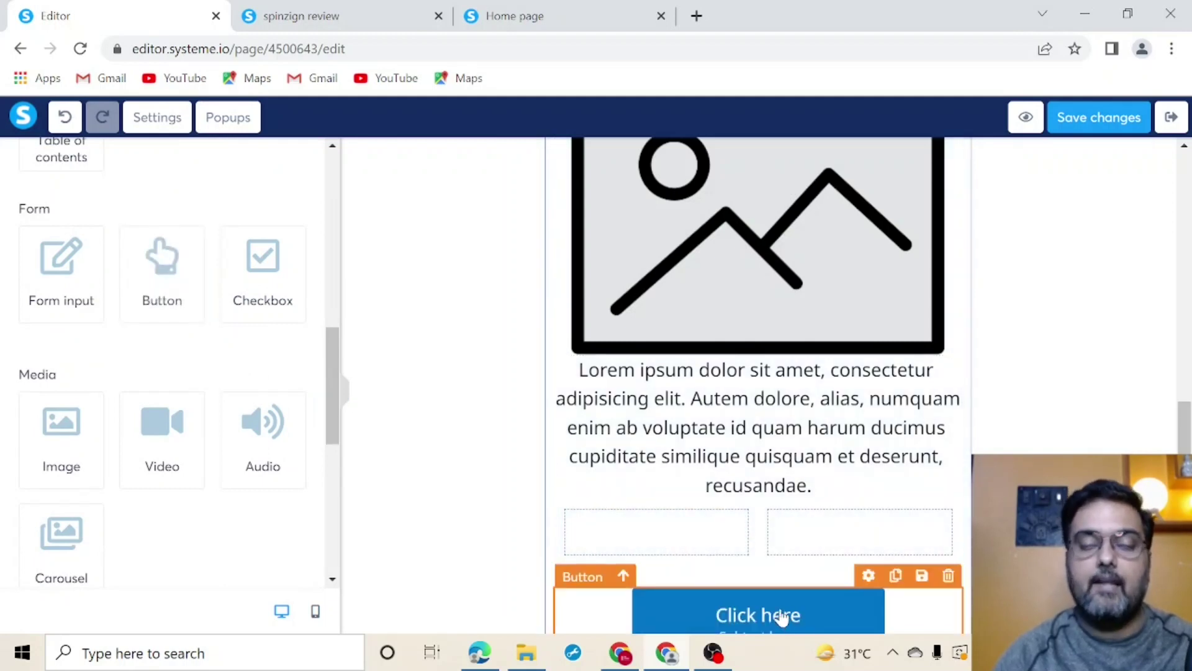
pyautogui.click(781, 615)
pyautogui.click(297, 234)
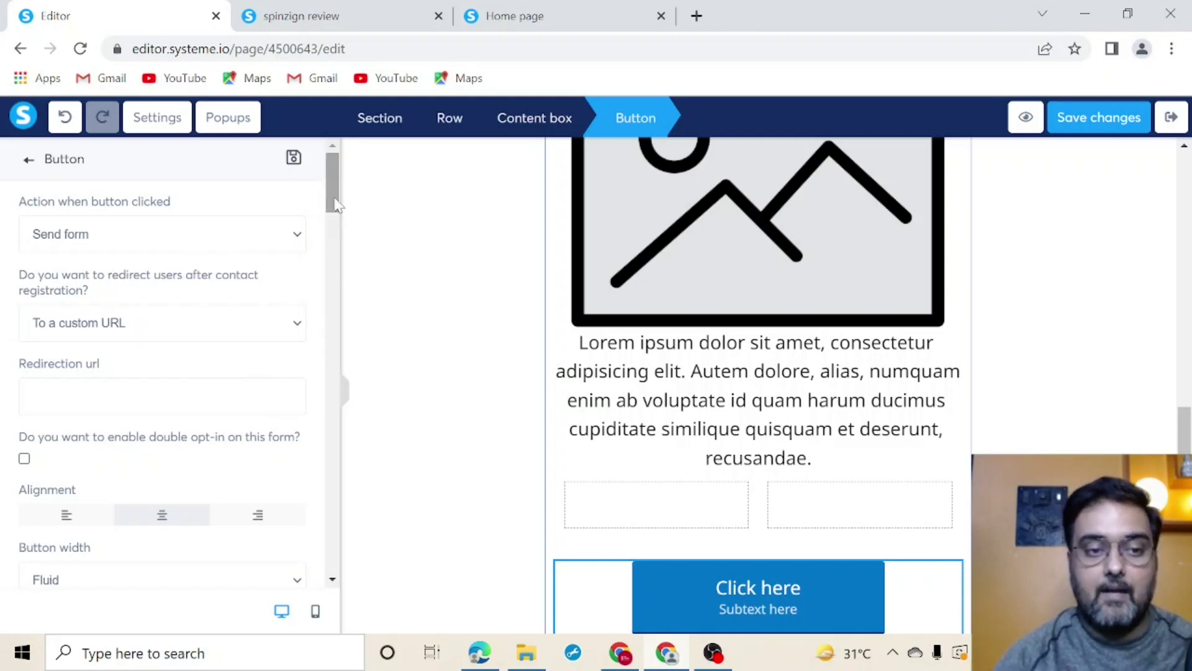
pyautogui.click(30, 162)
# Insert a table of contents between the image and the text paragraph, and look through its title and content settings.
pyautogui.moveTo(333, 229); pyautogui.dragTo(333, 351)
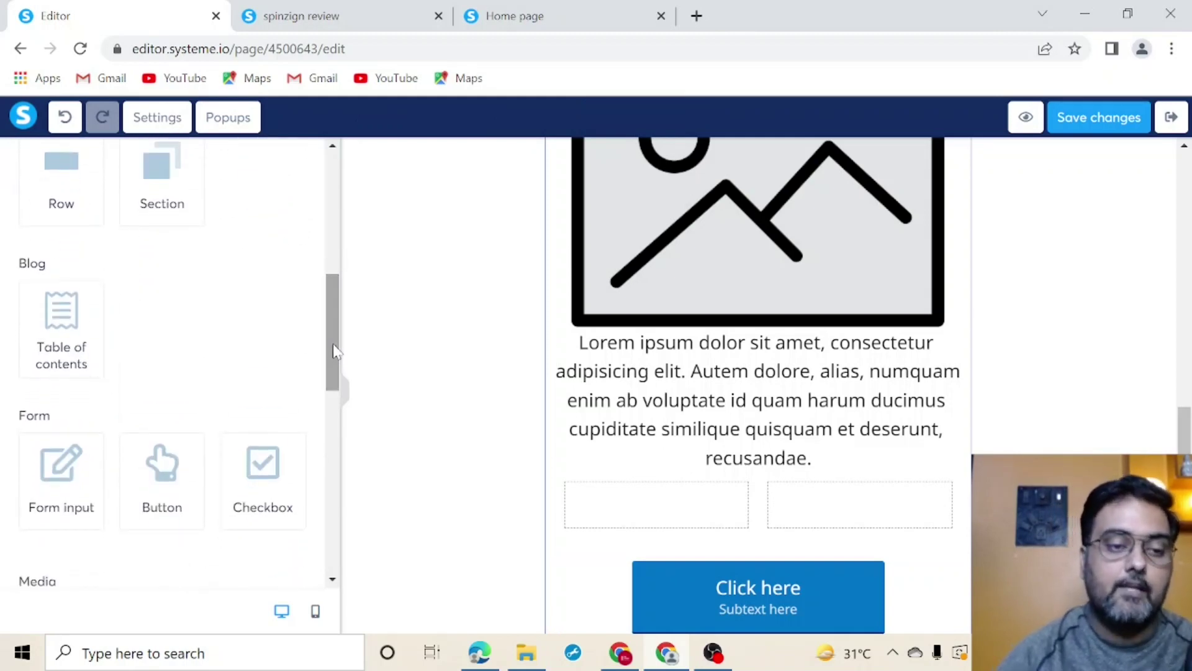
pyautogui.moveTo(43, 306); pyautogui.dragTo(719, 332)
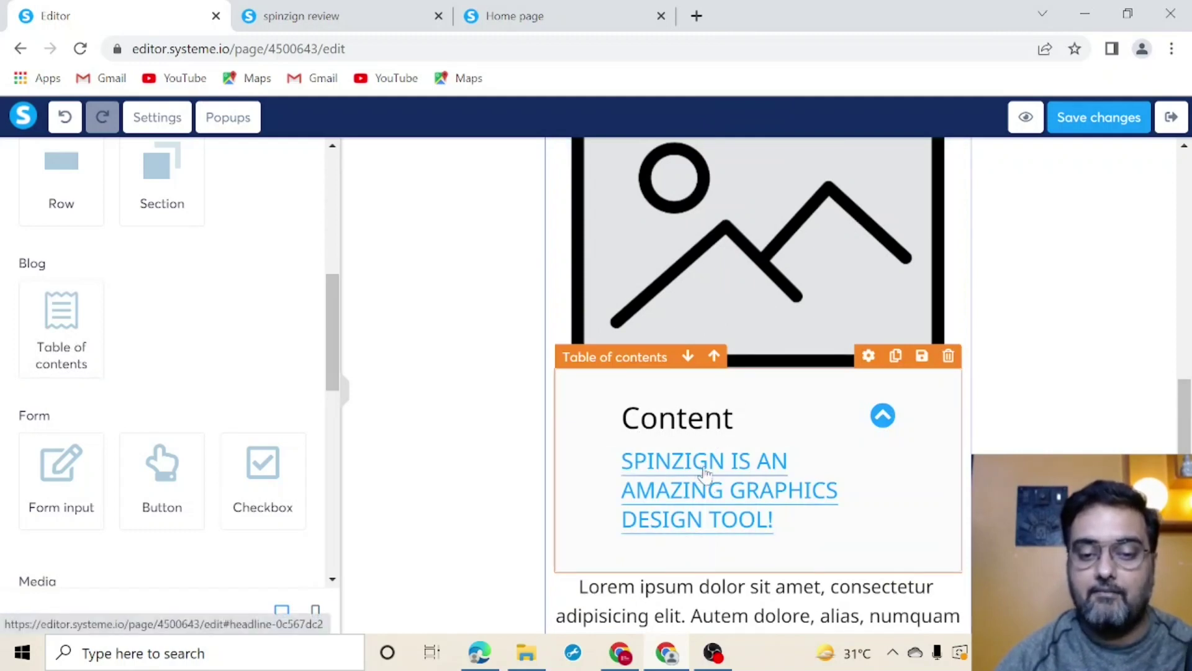
pyautogui.click(869, 356)
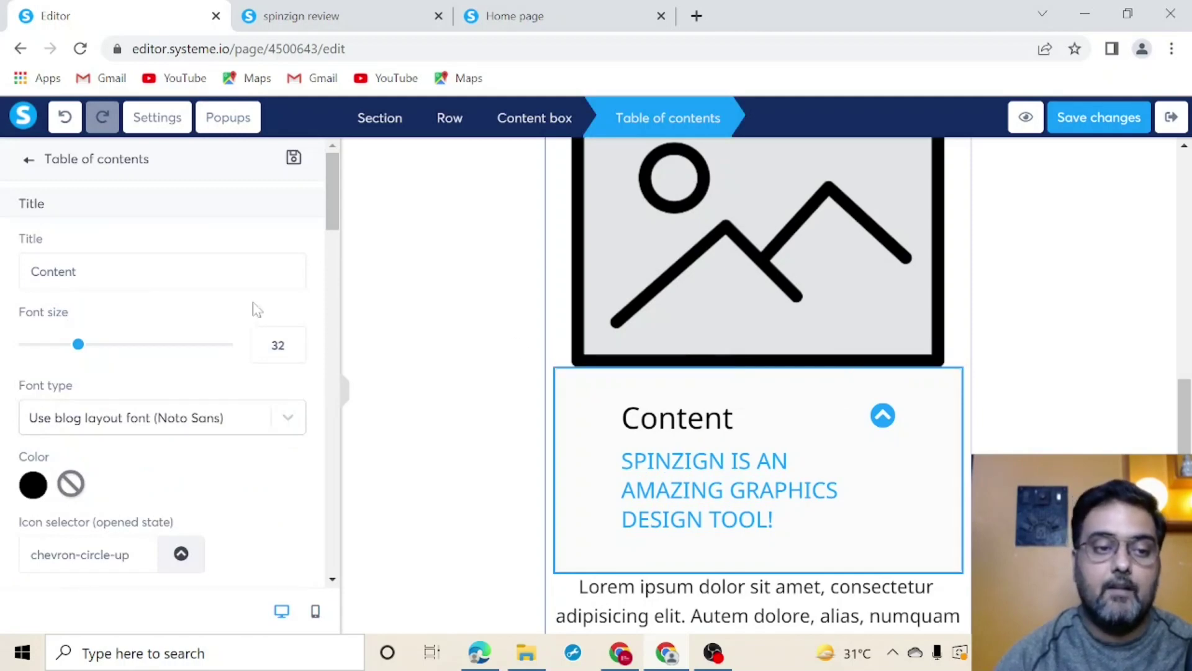
pyautogui.moveTo(332, 223); pyautogui.dragTo(326, 320)
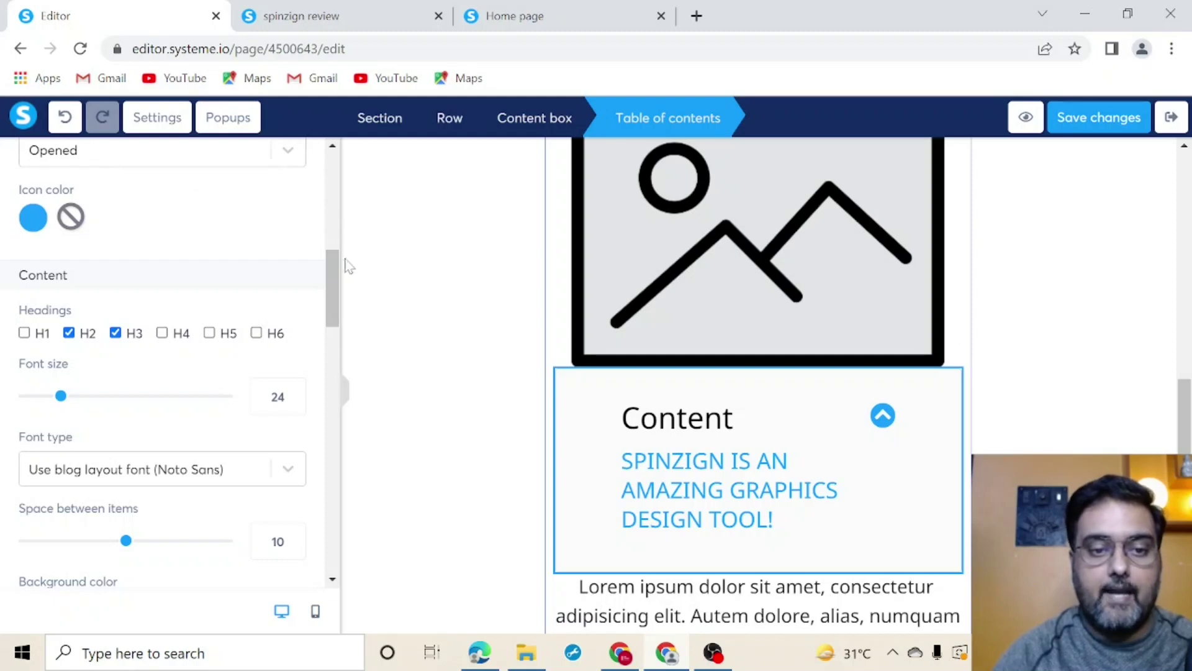
pyautogui.moveTo(333, 267); pyautogui.dragTo(333, 170)
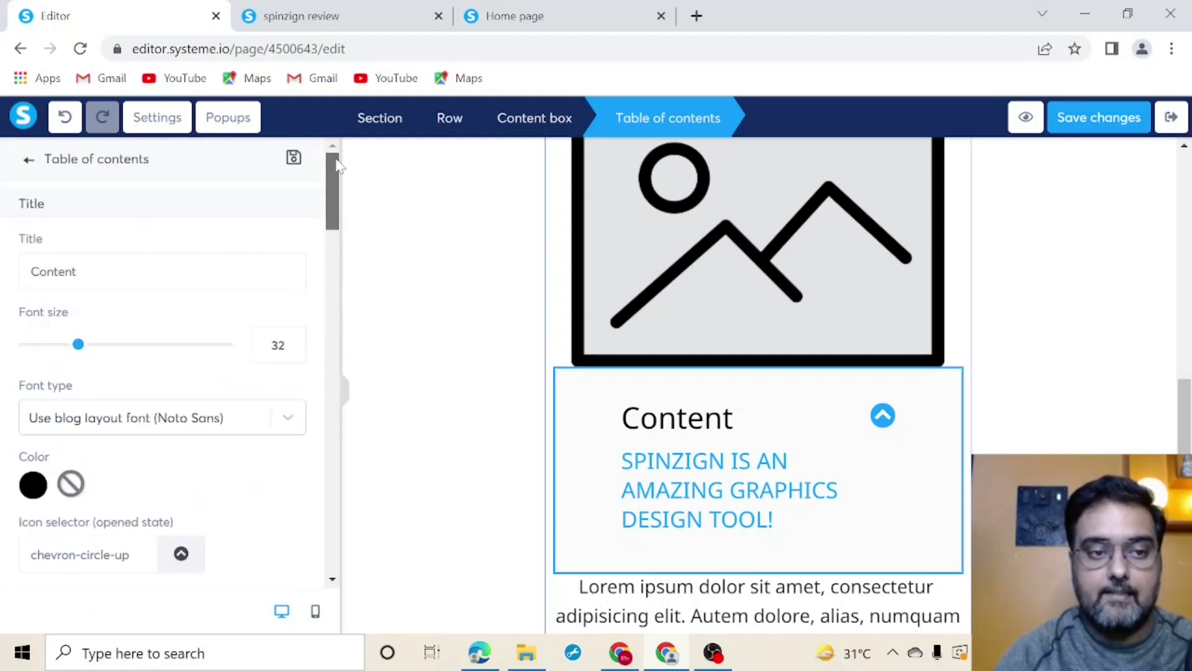
pyautogui.click(27, 163)
# Insert a blue headline reading "Features Of Spinzign" below the table of contents and format it as H2.
pyautogui.moveTo(165, 269); pyautogui.dragTo(680, 572)
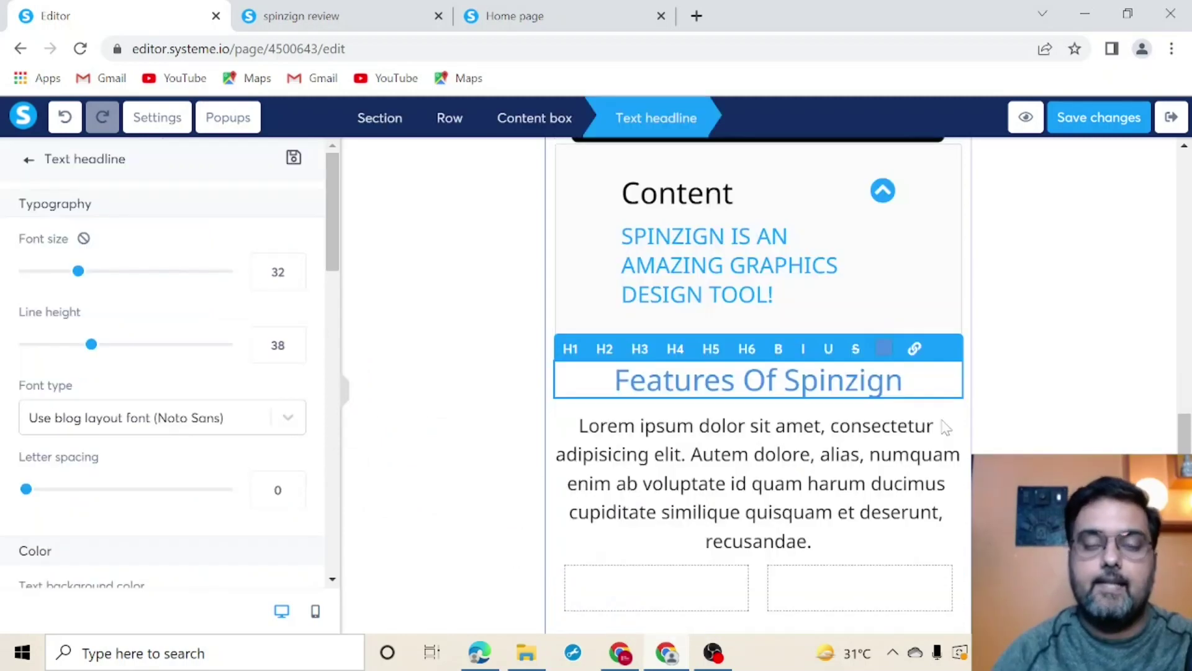
pyautogui.scroll(2, 945, 428)
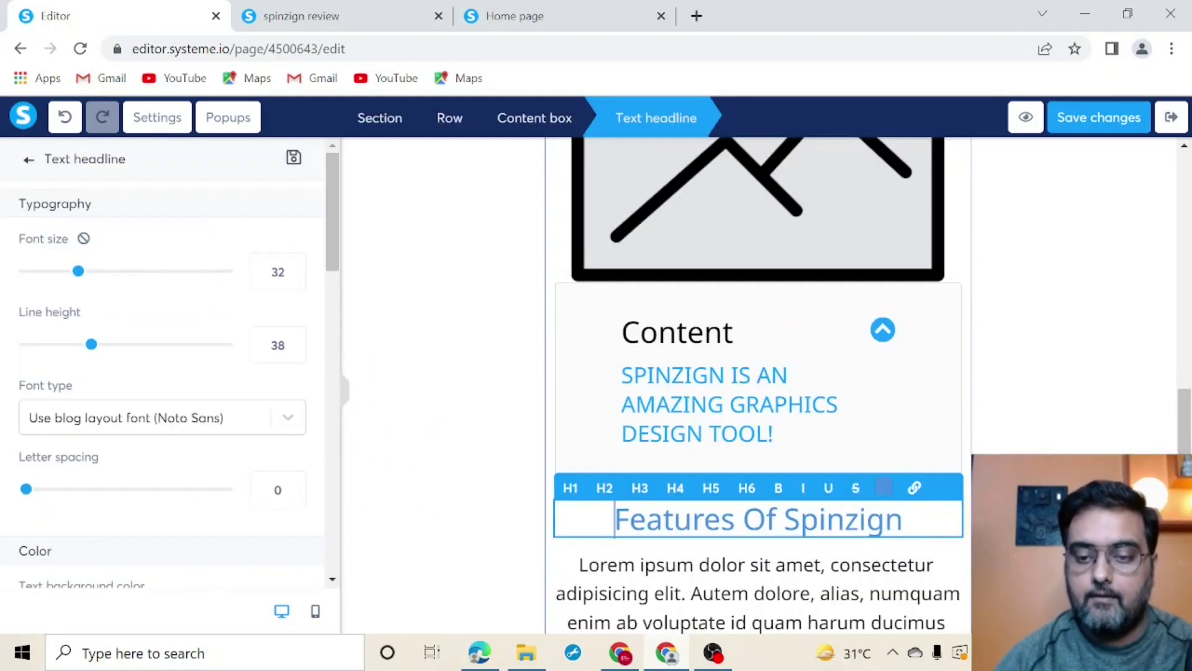
pyautogui.moveTo(903, 520); pyautogui.dragTo(614, 519)
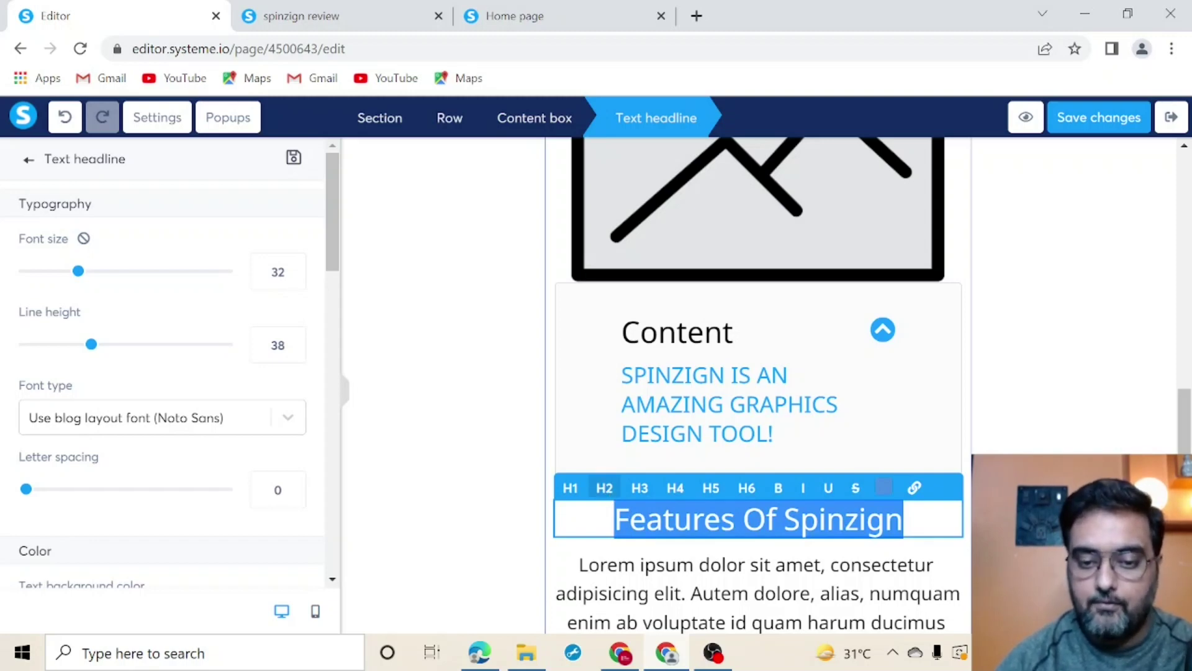
pyautogui.click(604, 488)
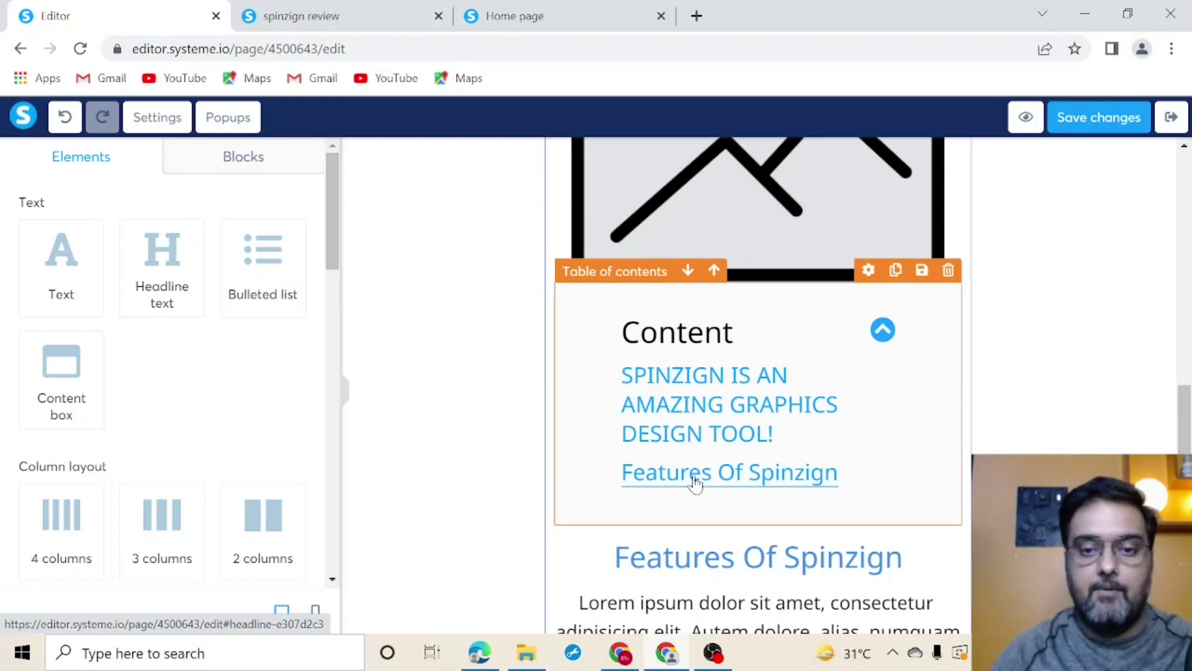
# Save the post's changes and activate the spinzign review post in the list of blog posts.
pyautogui.click(1097, 127)
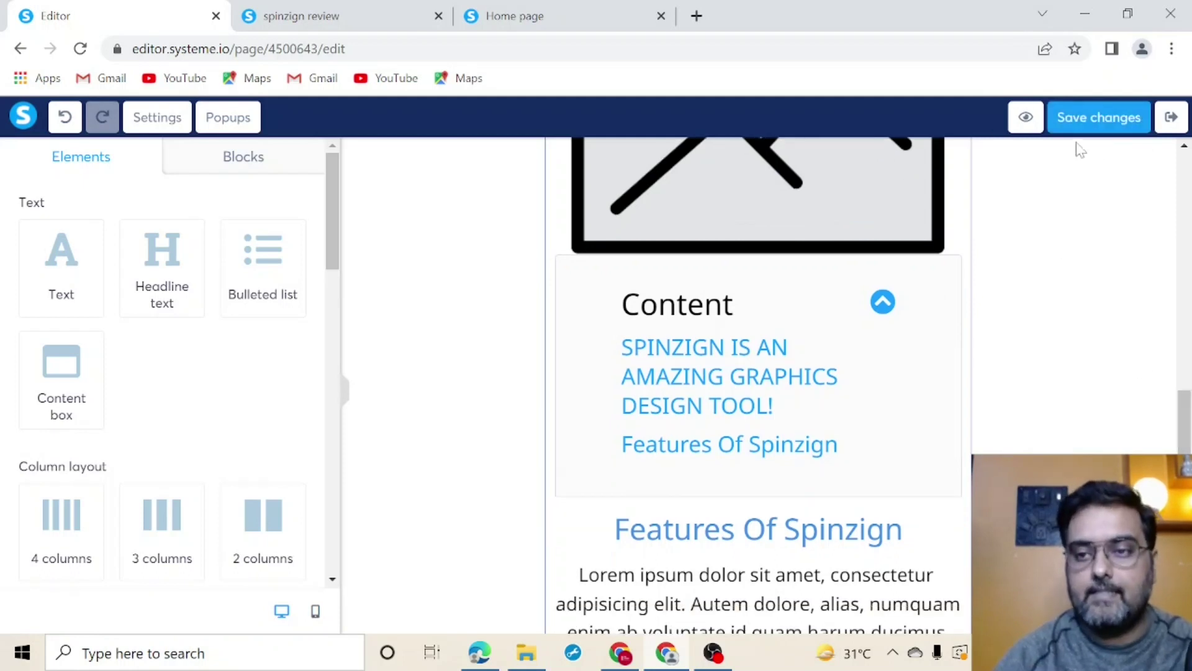
pyautogui.click(1095, 112)
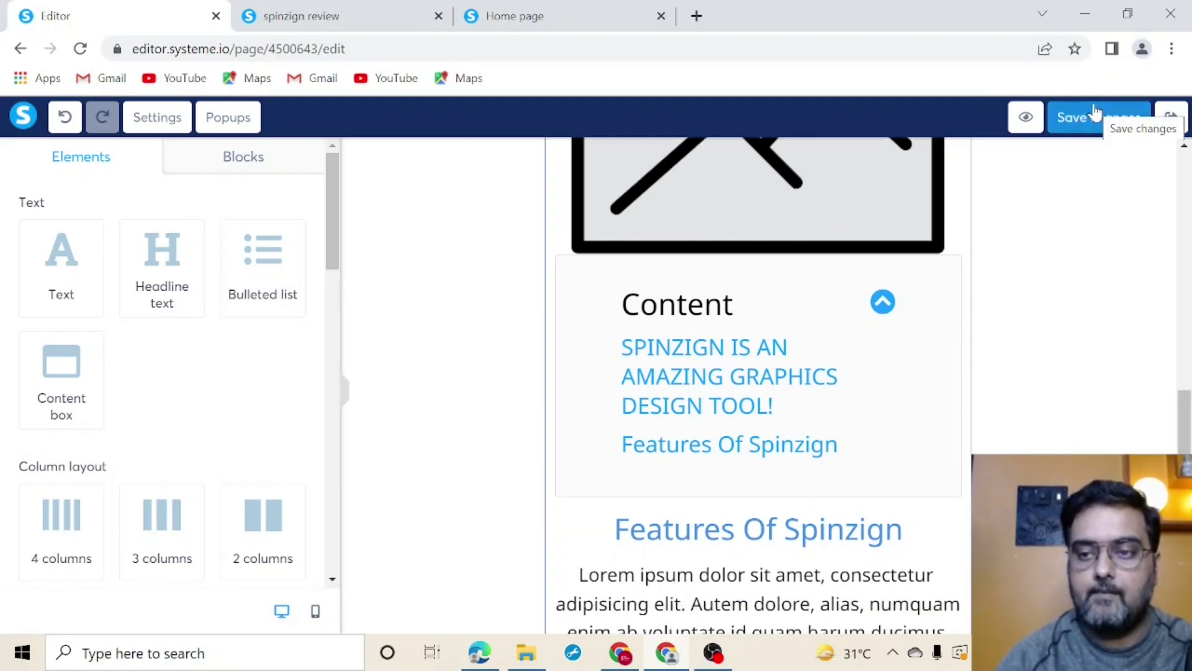
pyautogui.click(1164, 121)
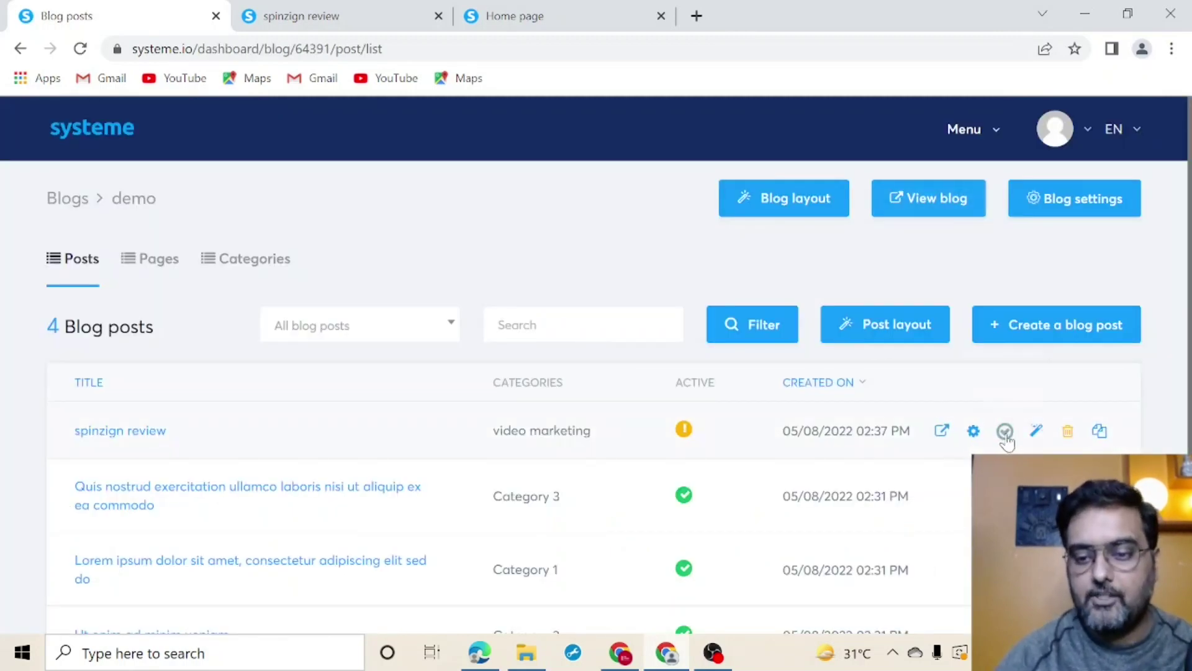
pyautogui.click(1006, 431)
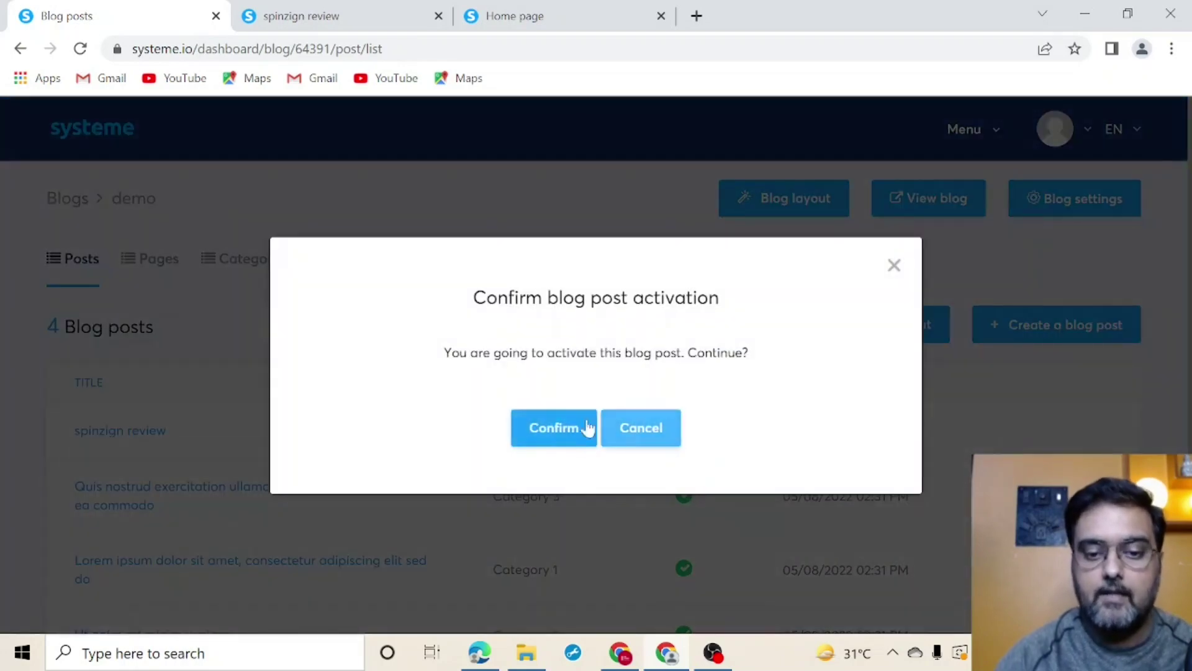
pyautogui.click(554, 432)
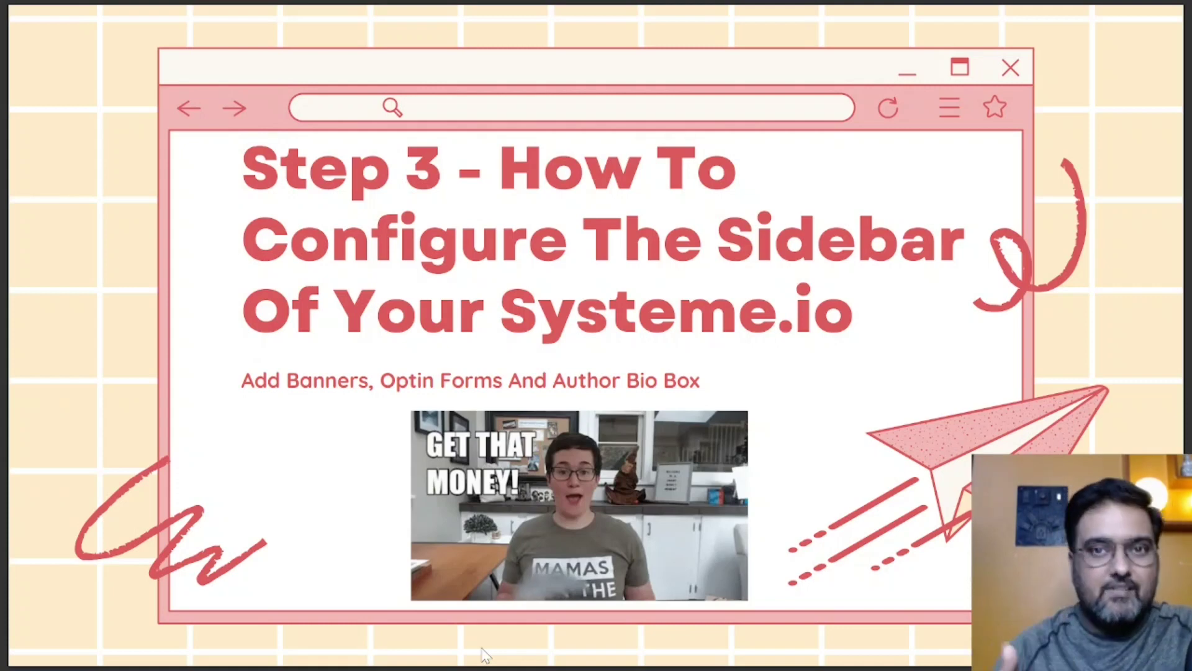
# Open the blog layout for editing and insert a form input between the blog content component and the footer.
pyautogui.hotkey('alt', 'Tab')
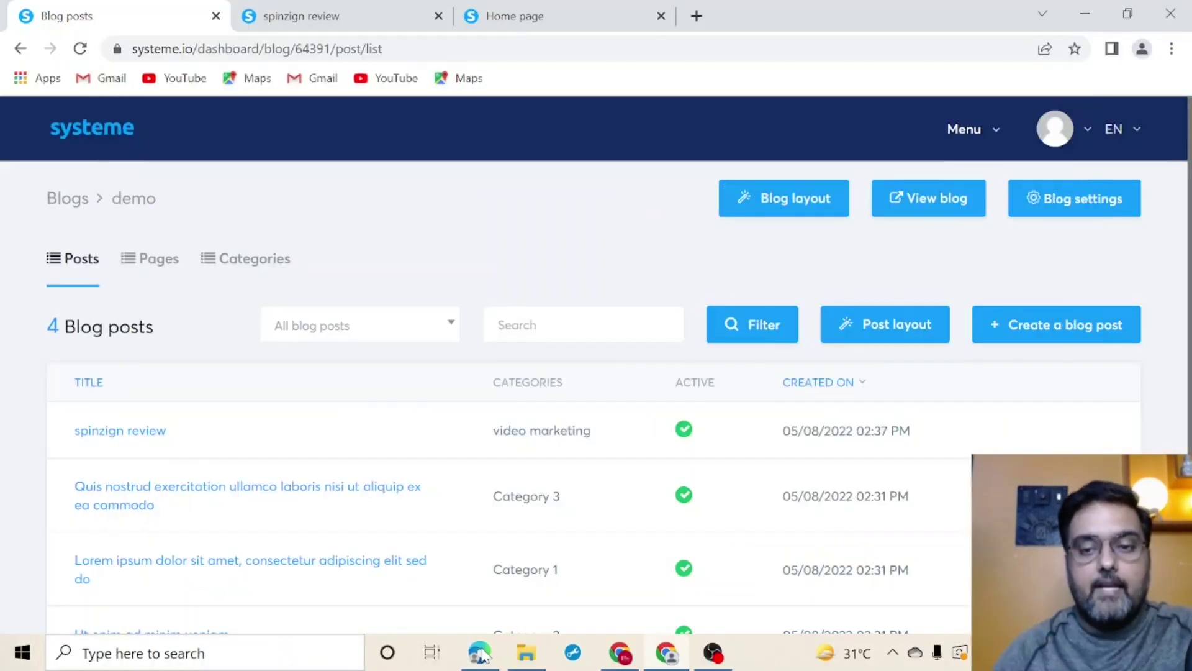
pyautogui.click(781, 212)
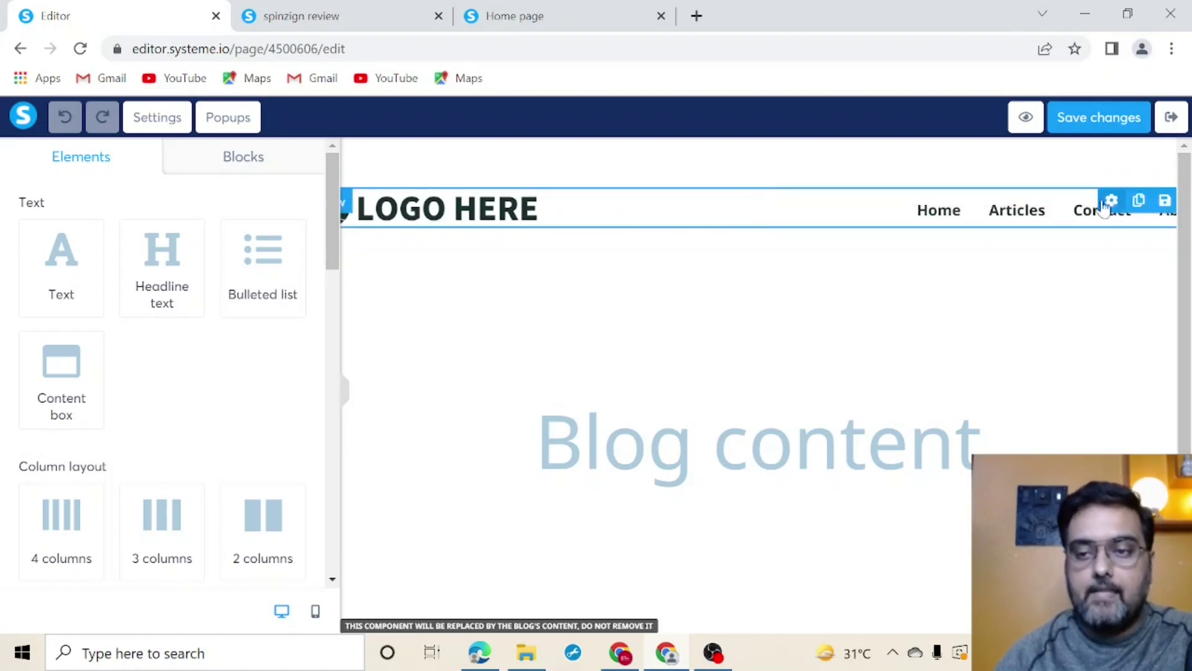
pyautogui.scroll(-3, 1190, 221)
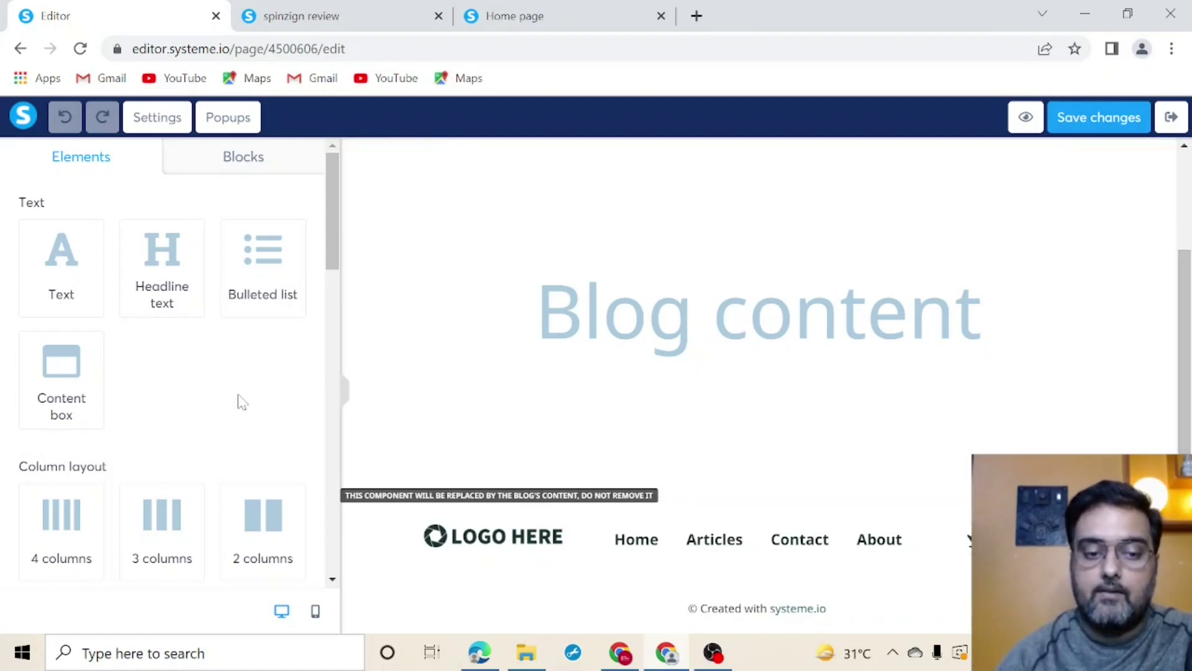
pyautogui.moveTo(336, 253); pyautogui.dragTo(338, 375)
pyautogui.moveTo(65, 457); pyautogui.dragTo(621, 562)
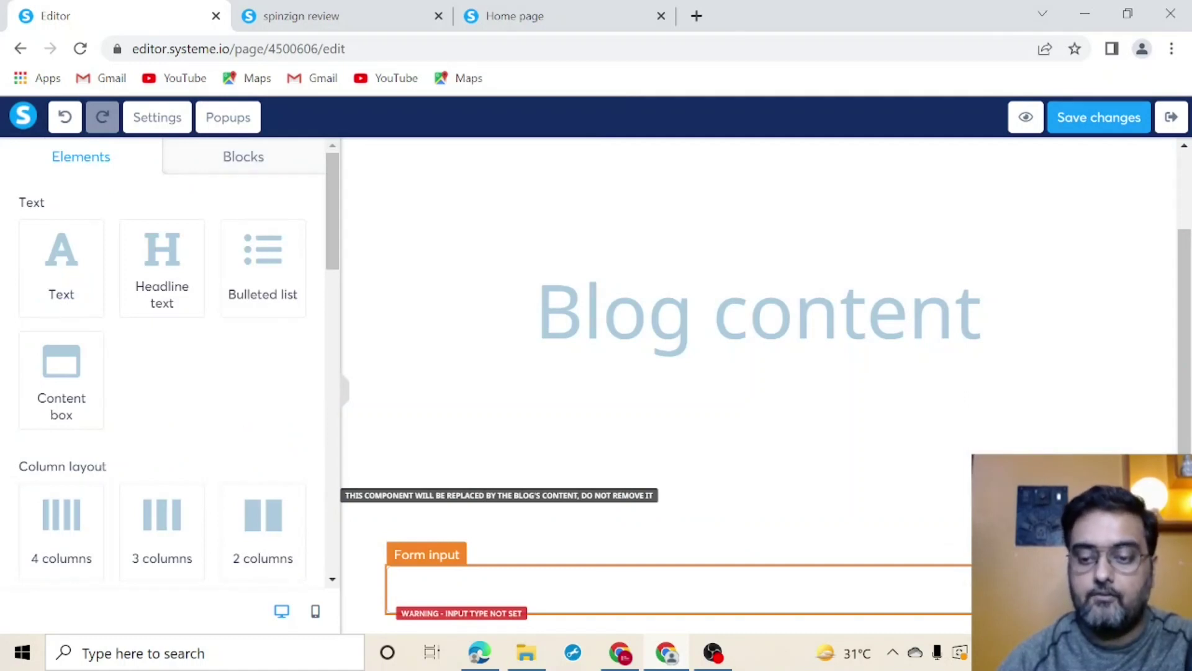
# Set the input type of the new form input to Email.
pyautogui.click(621, 584)
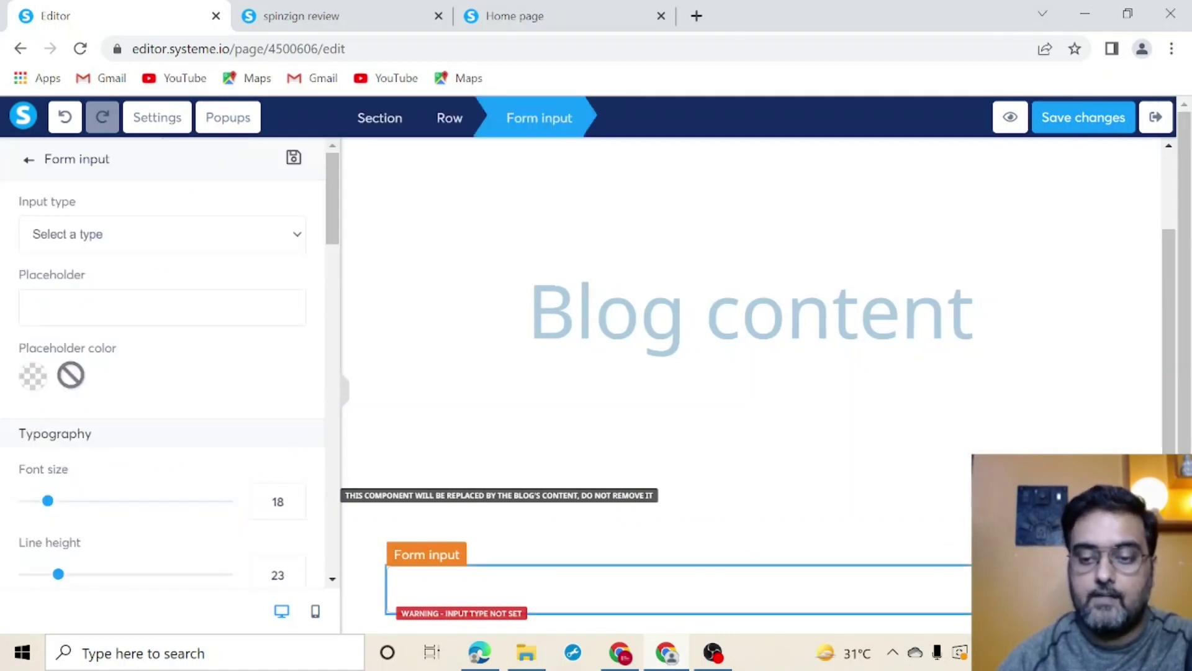
pyautogui.click(208, 243)
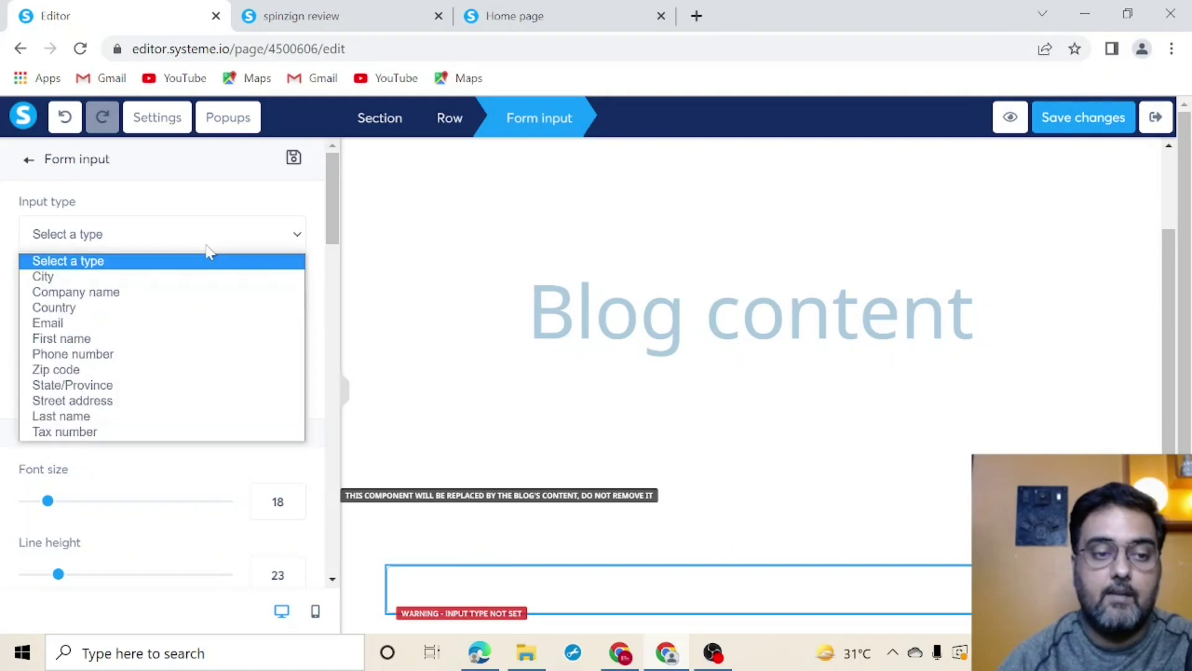
pyautogui.click(136, 323)
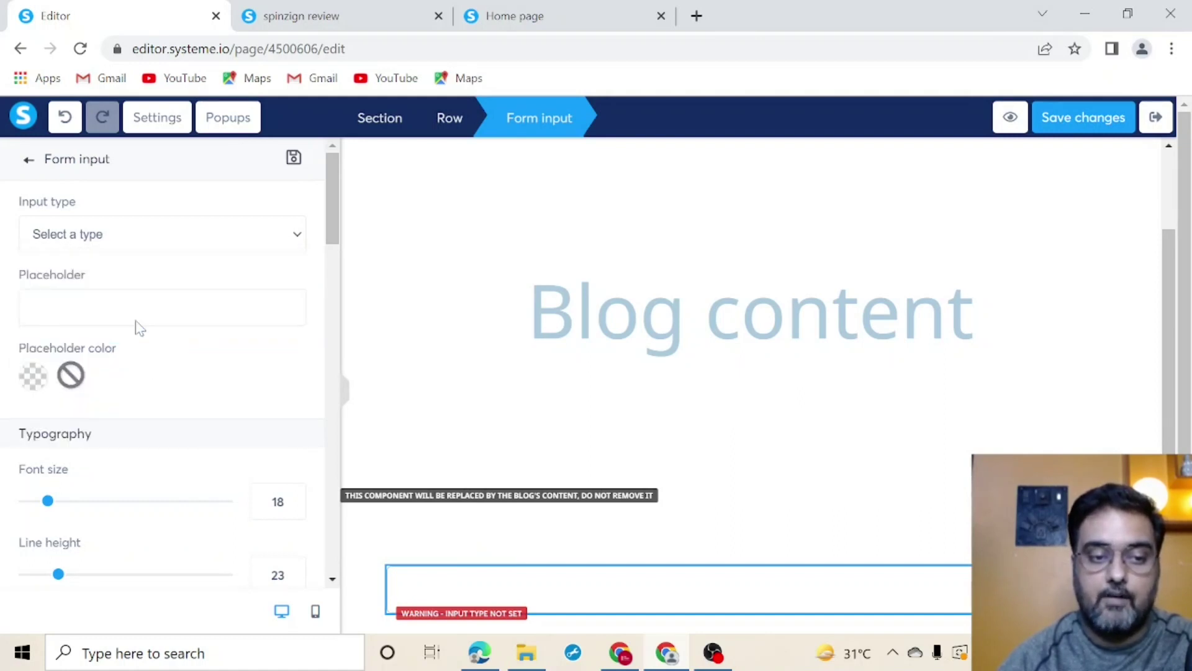
pyautogui.click(29, 160)
# Insert a red headline above the email input with the text "Subscribe To Our Newsletter".
pyautogui.moveTo(154, 262); pyautogui.dragTo(458, 564)
pyautogui.write('Subsc')
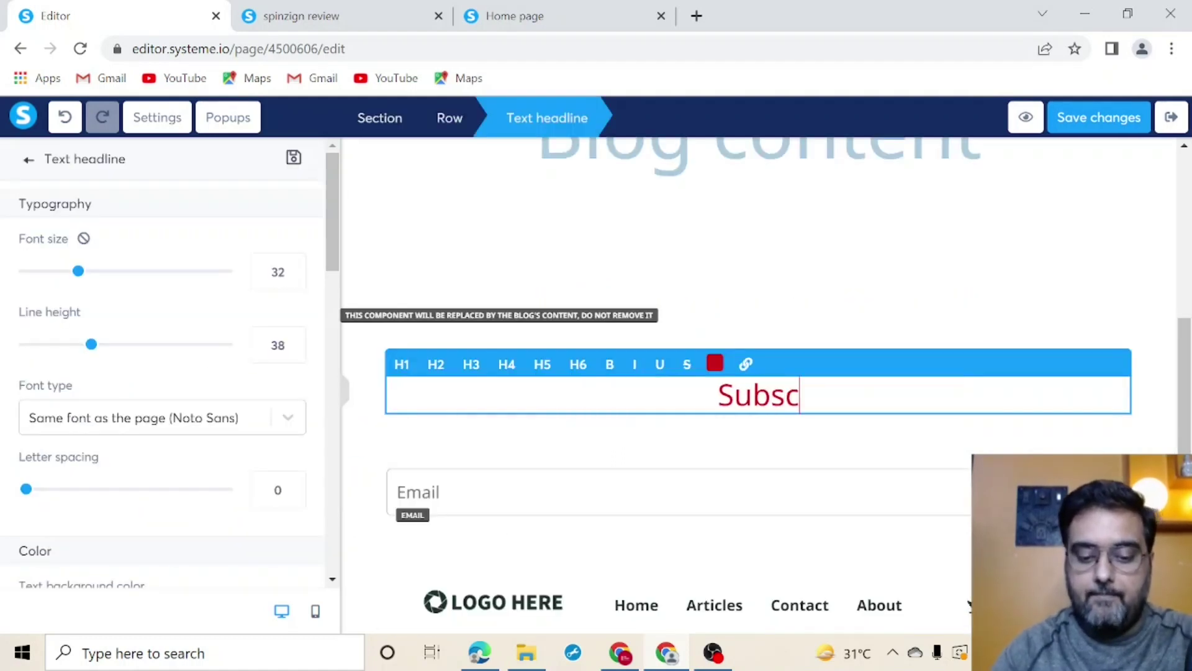
pyautogui.write('ribe To O')
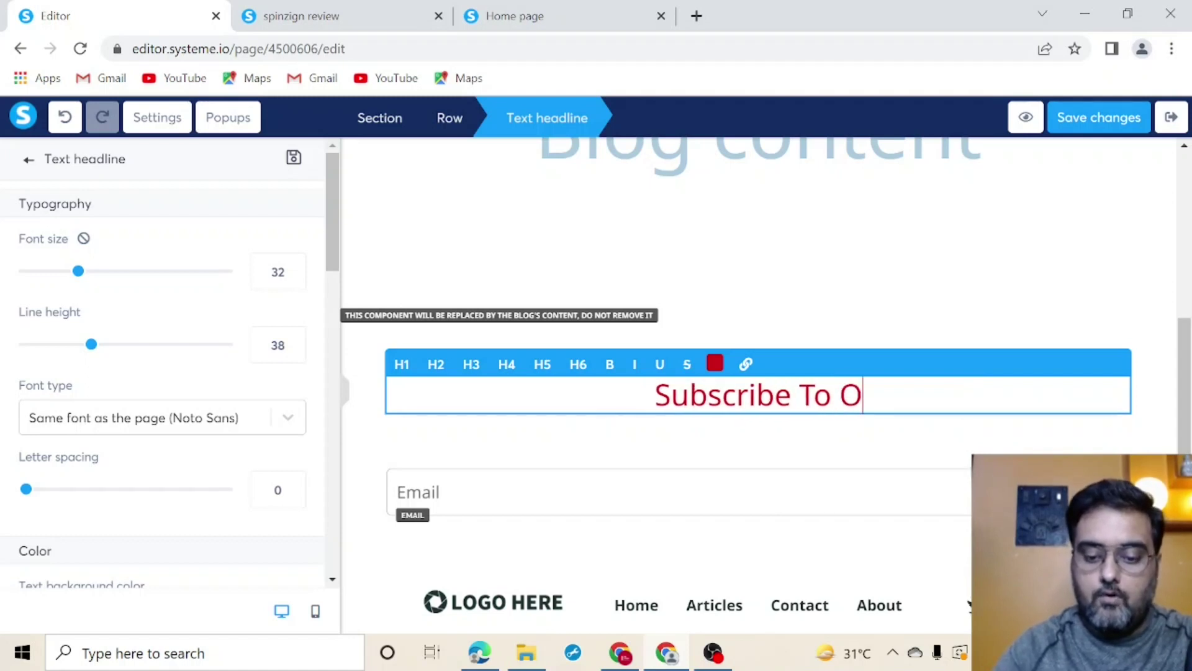
pyautogui.write('ur Newsletter')
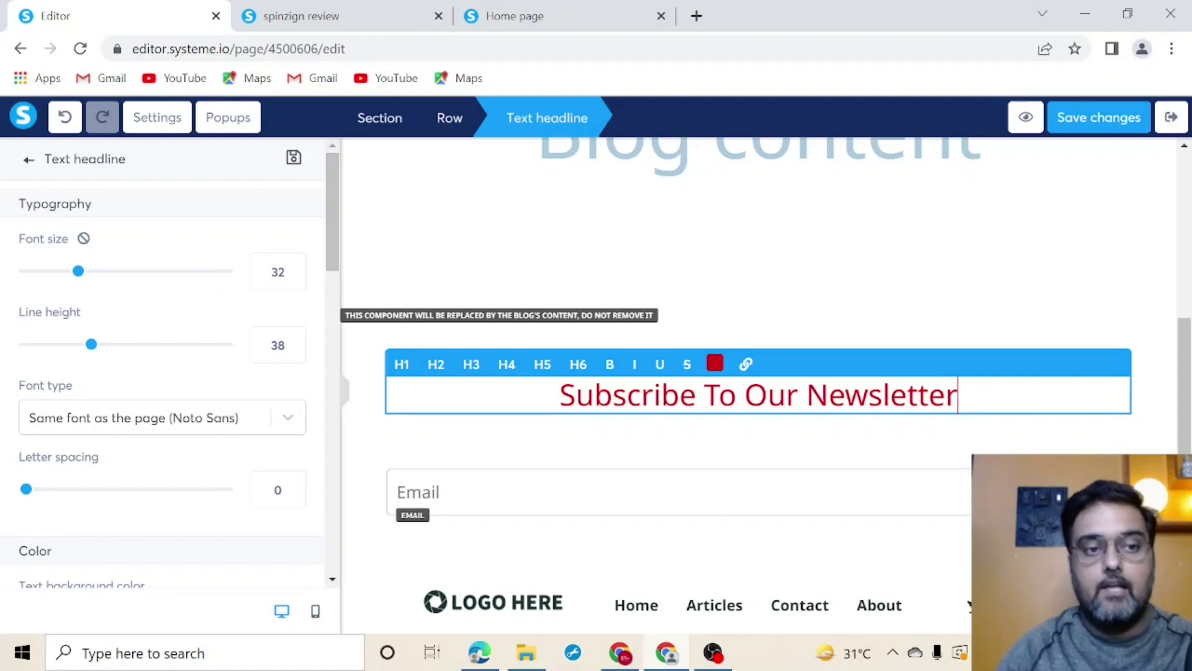
pyautogui.click(29, 160)
# Insert a two-column layout above the newsletter headline and move the blog content component into its first column.
pyautogui.scroll(-1, 155, 373)
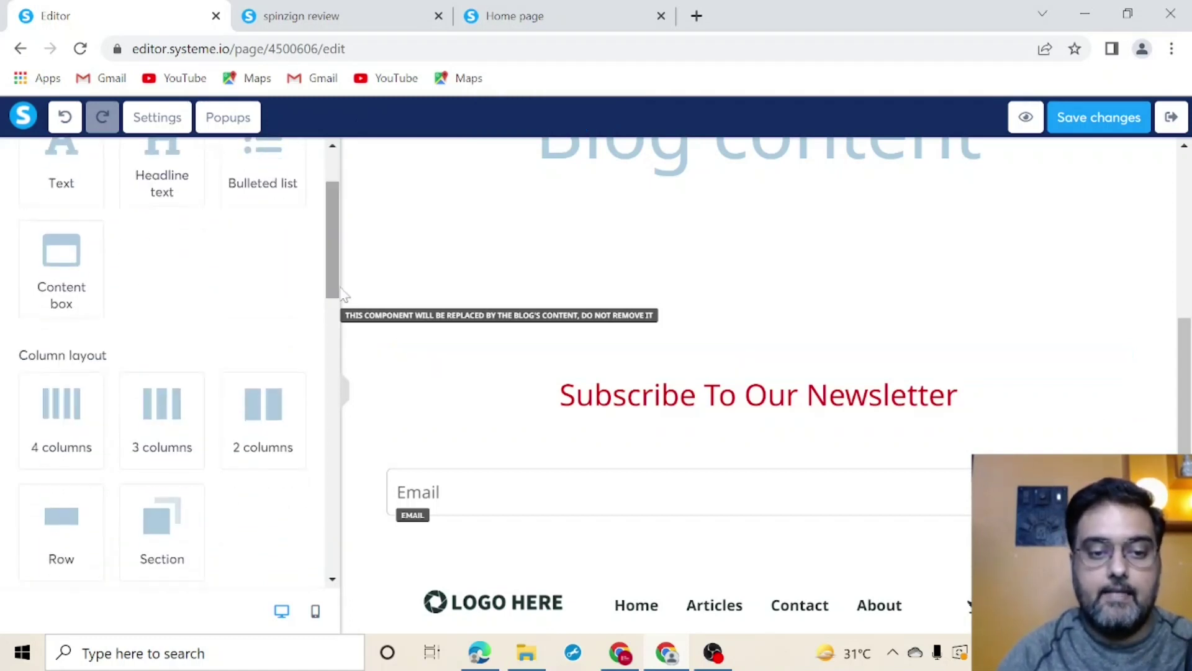
pyautogui.moveTo(253, 410); pyautogui.dragTo(646, 315)
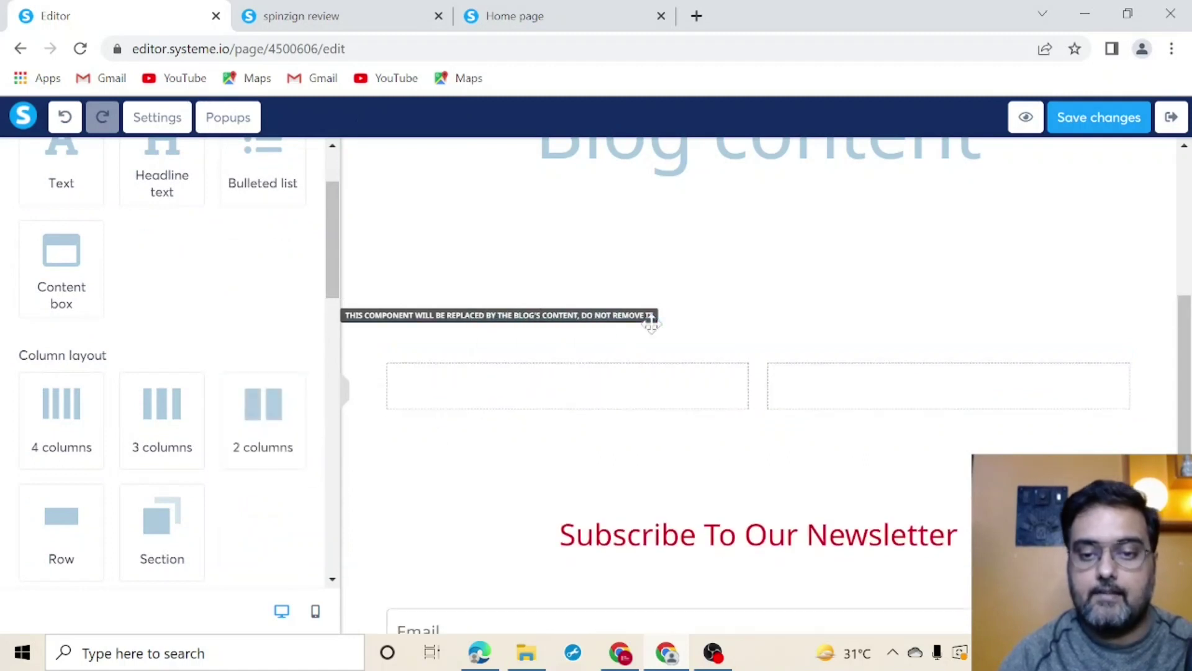
pyautogui.scroll(4, 764, 372)
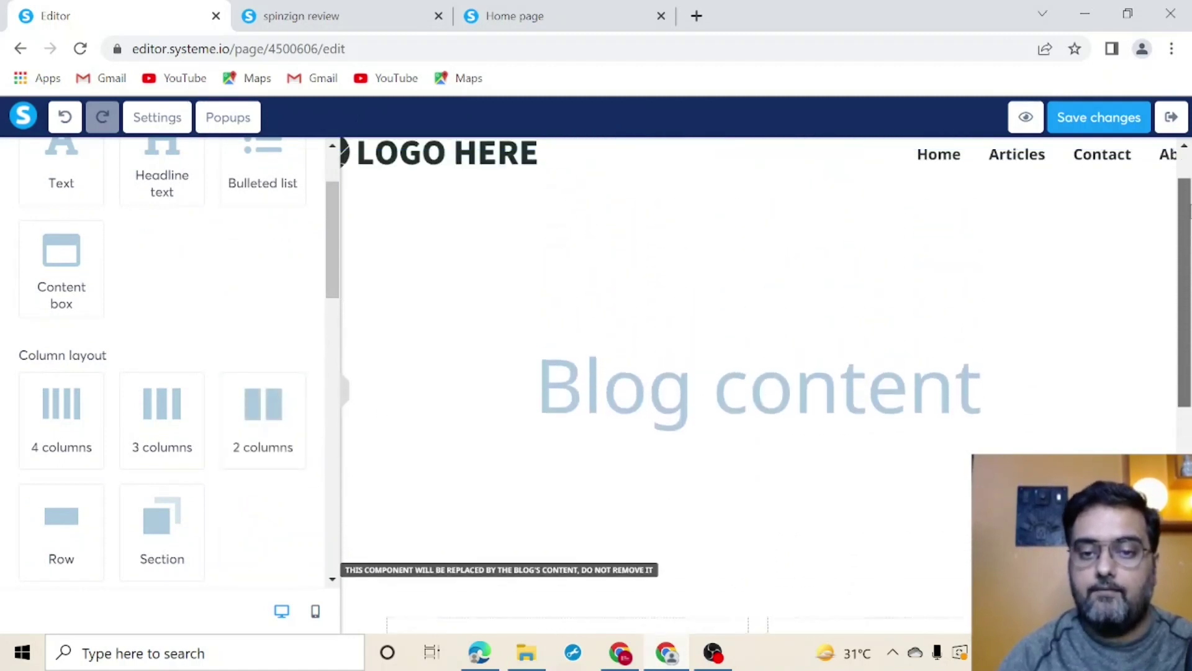
pyautogui.scroll(-3, 764, 373)
pyautogui.moveTo(868, 213); pyautogui.dragTo(620, 487)
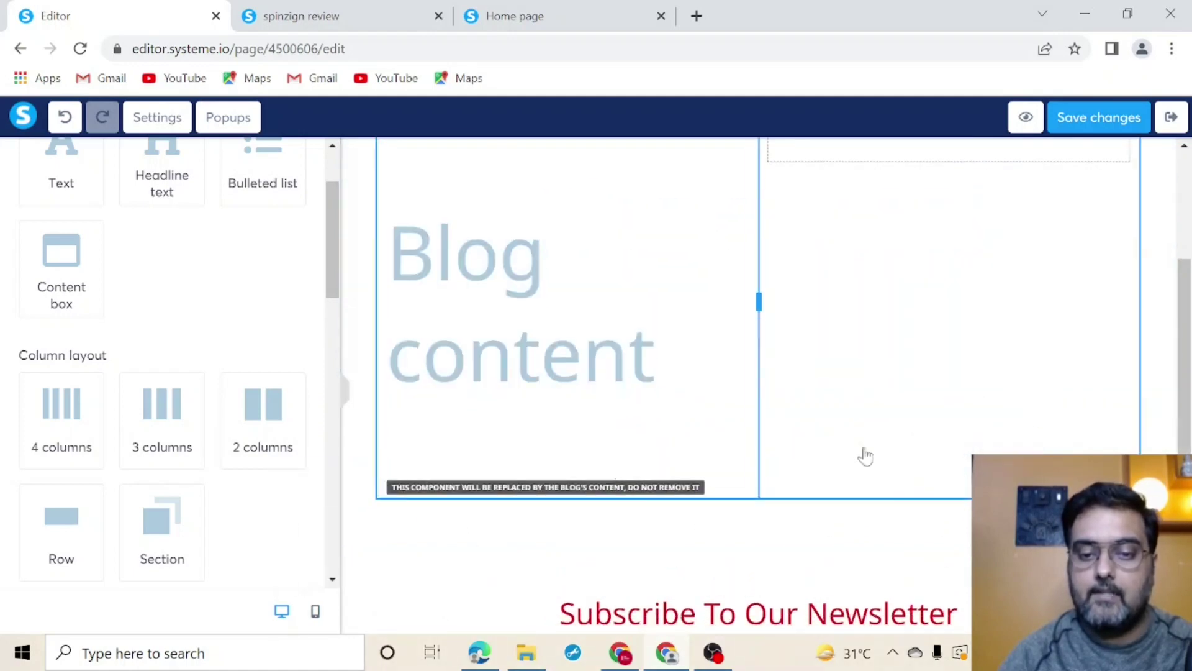
pyautogui.scroll(-2, 772, 485)
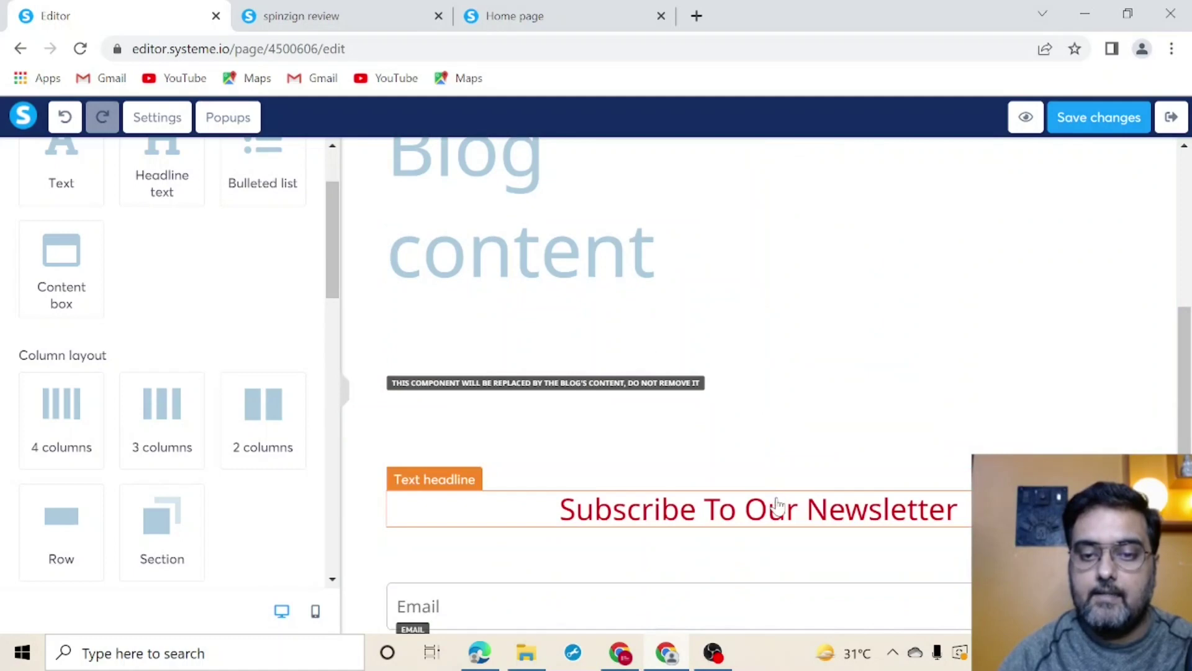
# Try to move the newsletter headline and the email input into the second column, and leave the editor without saving.
pyautogui.moveTo(778, 504); pyautogui.dragTo(908, 152)
pyautogui.scroll(-4, 847, 472)
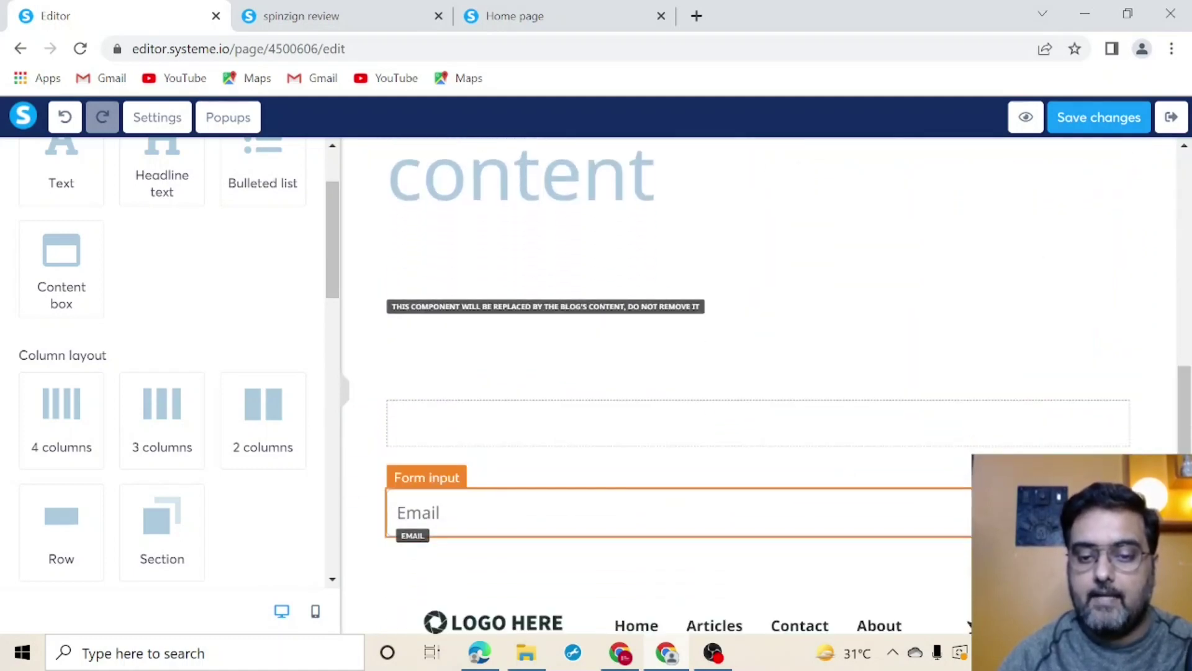
pyautogui.moveTo(846, 513); pyautogui.dragTo(900, 197)
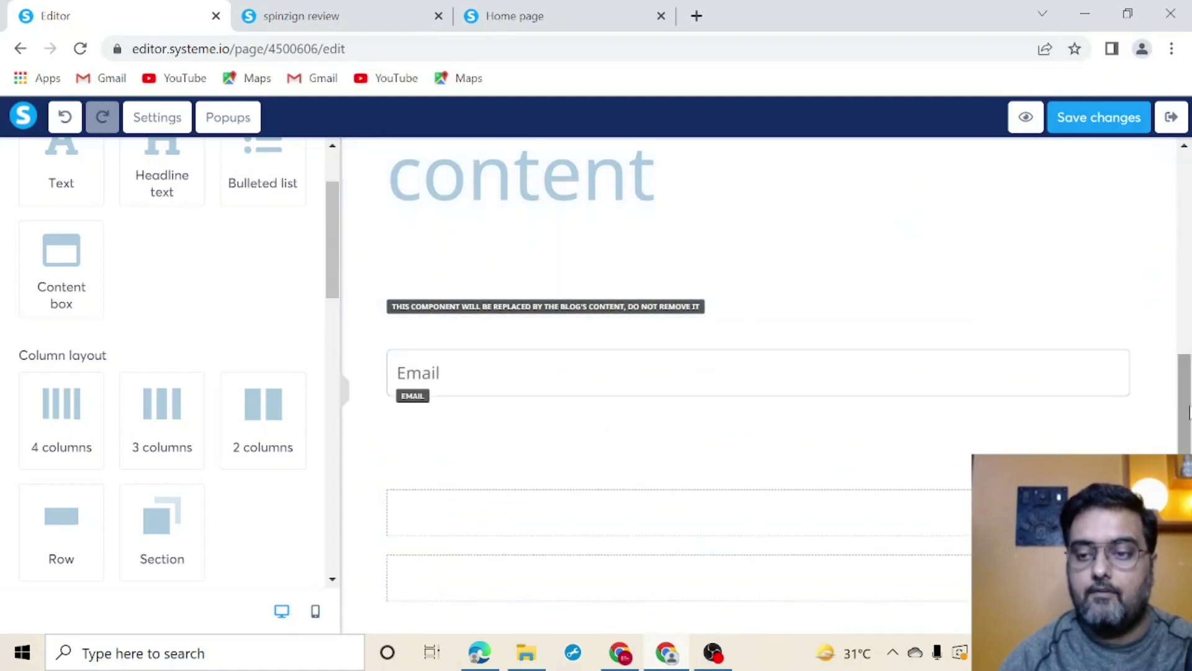
pyautogui.scroll(5, 982, 330)
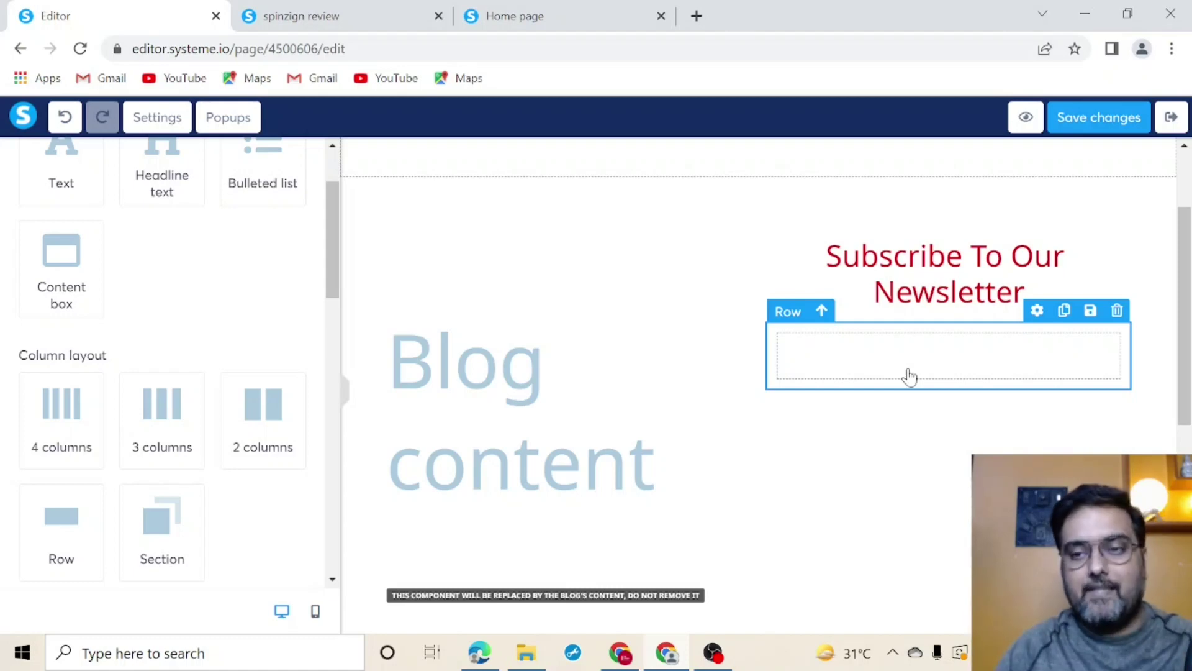
pyautogui.click(1171, 127)
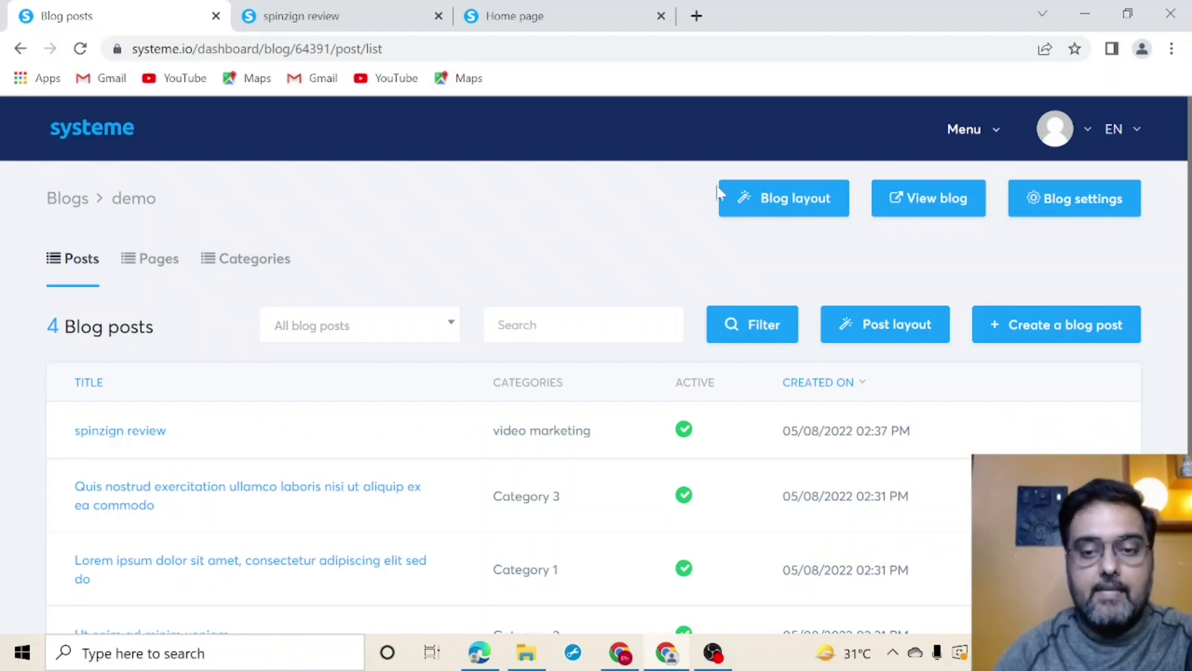
# Reopen the blog layout for editing and view the image settings of the header logo.
pyautogui.click(773, 202)
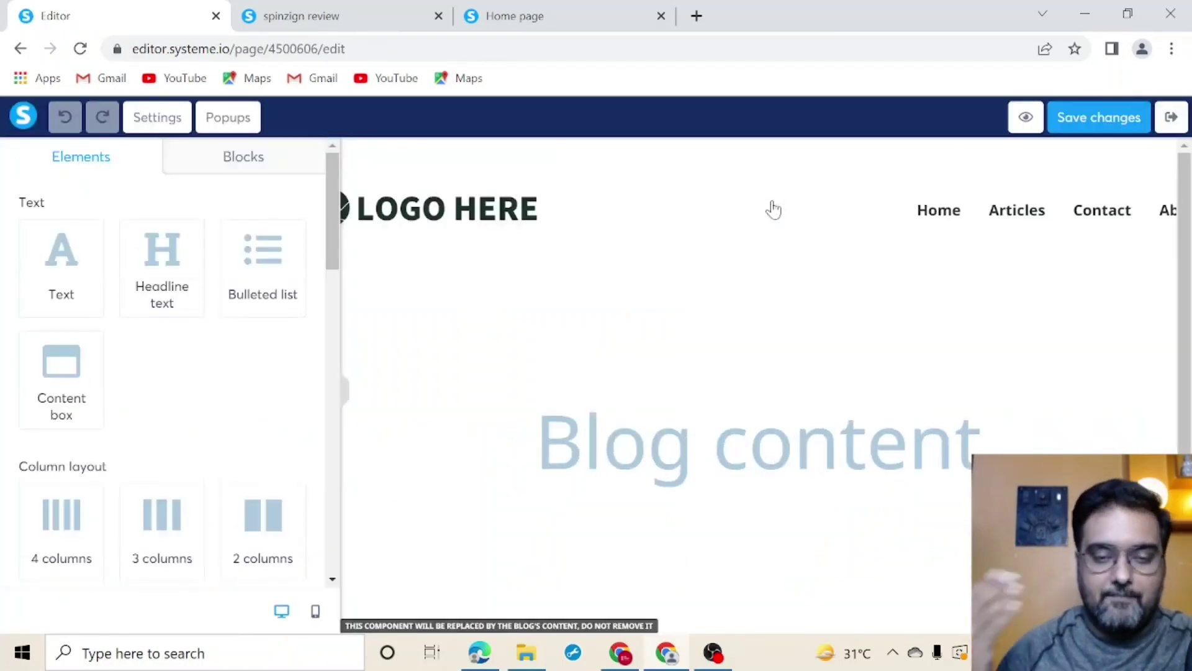
pyautogui.click(492, 212)
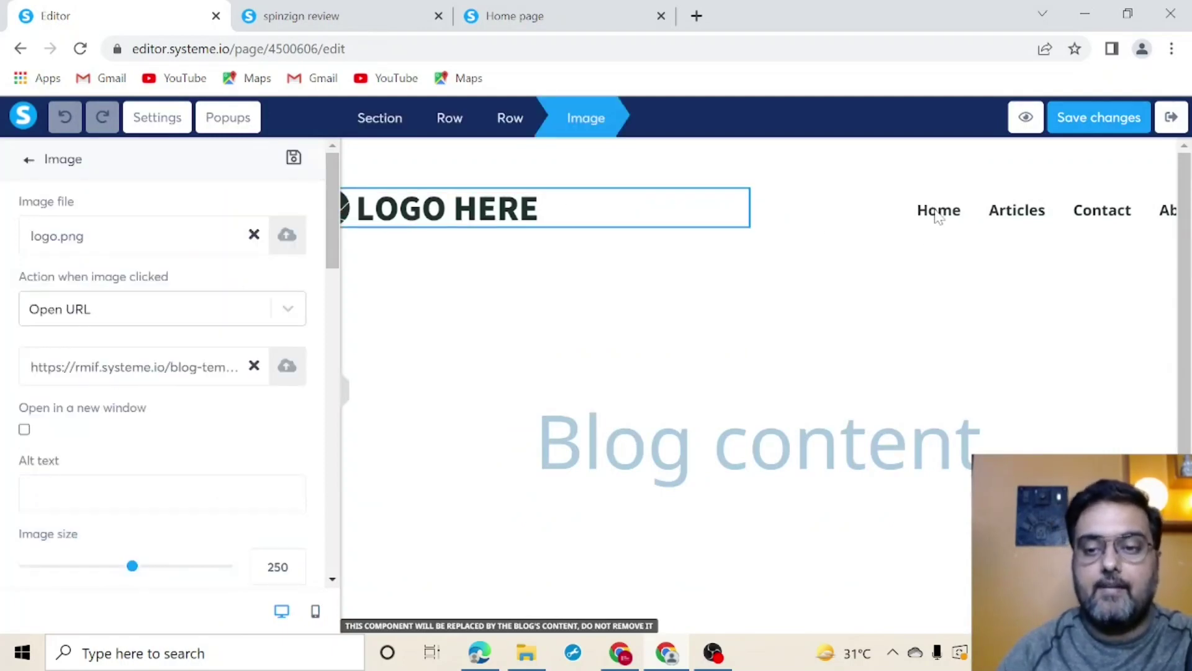
pyautogui.press('Escape')
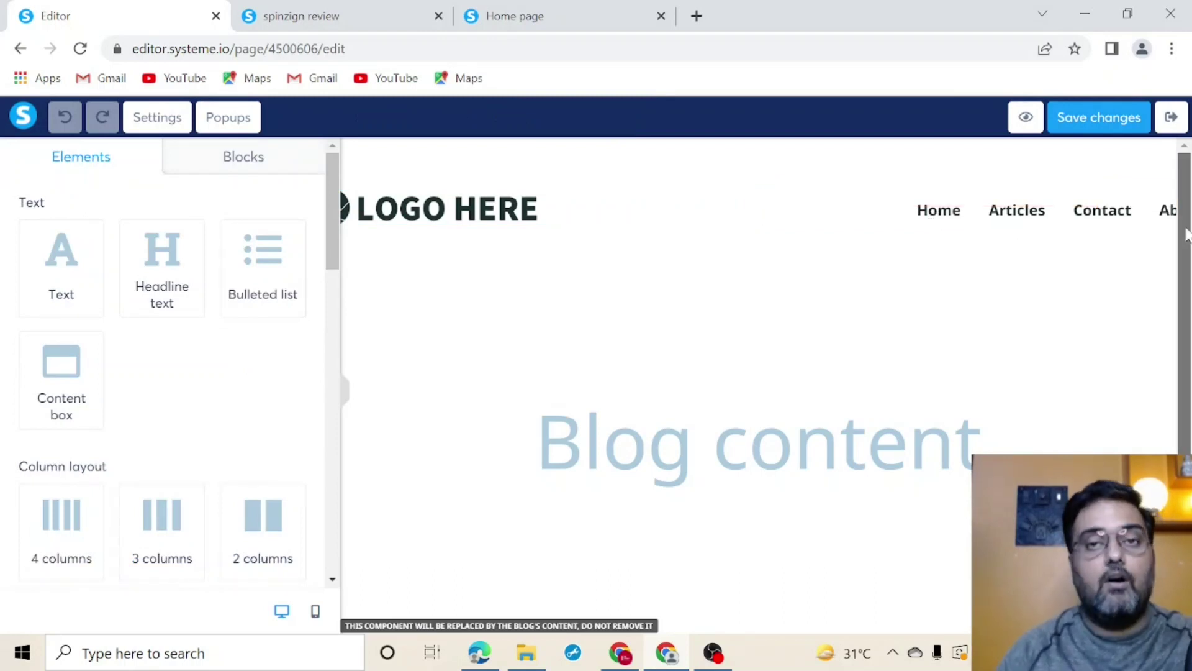
# Replace the footer logo with the already uploaded image Affiliate_MasterClass.png.
pyautogui.scroll(-1, 1185, 242)
pyautogui.scroll(-2, 764, 385)
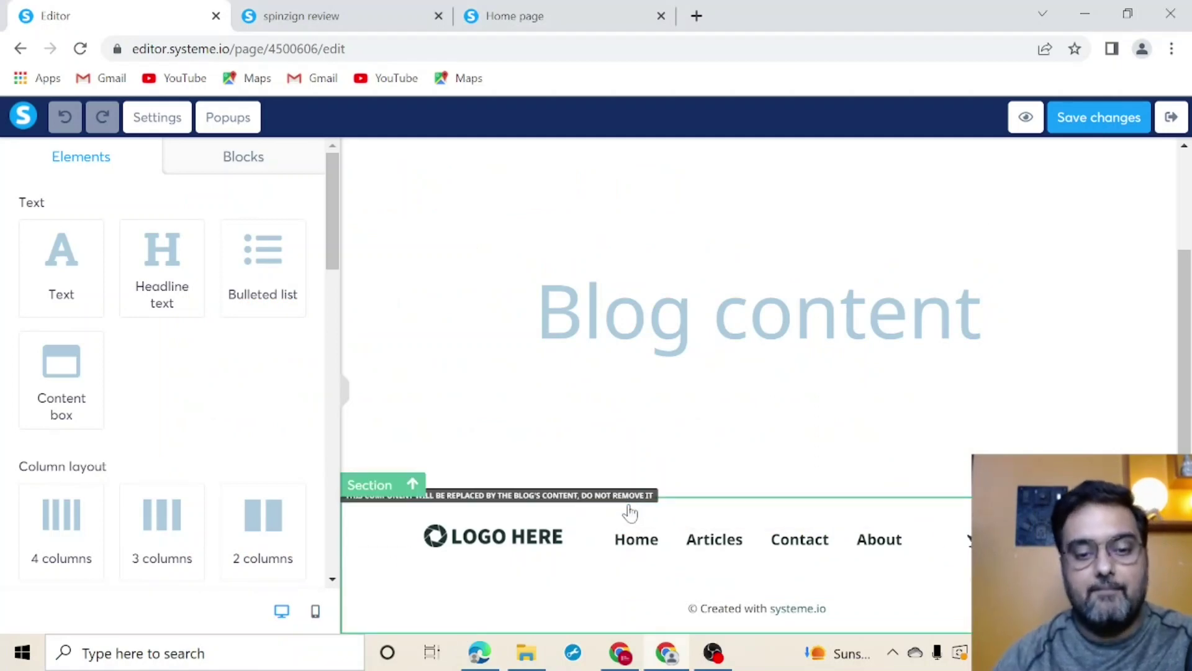
pyautogui.click(534, 560)
pyautogui.press('Escape')
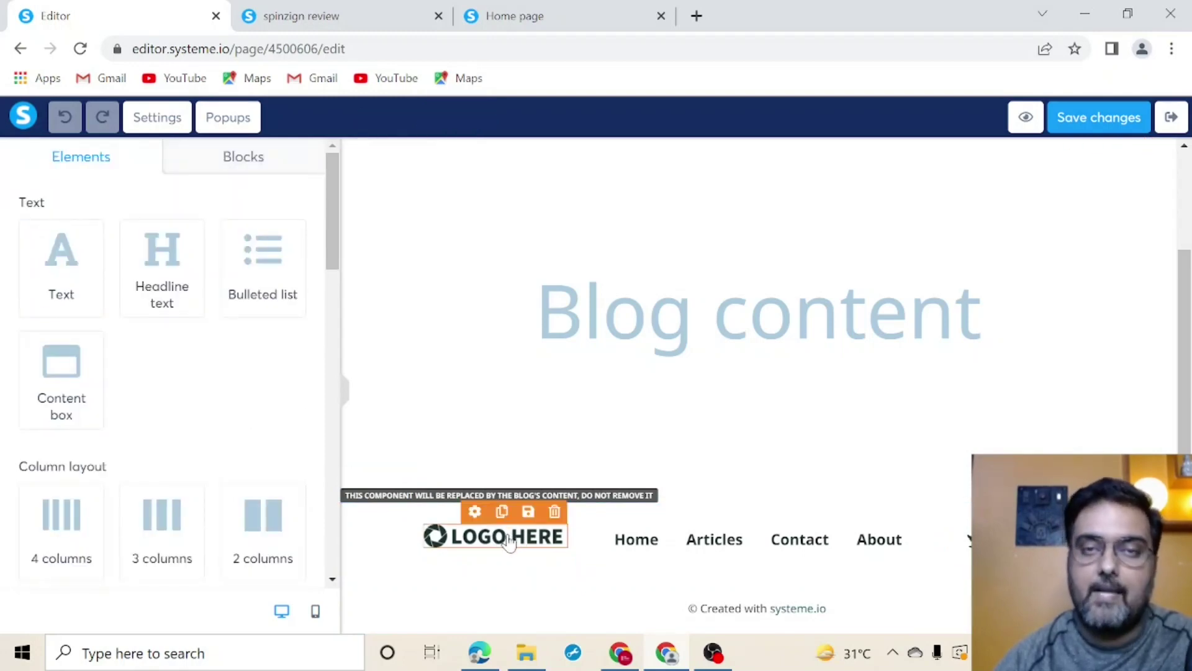
pyautogui.click(475, 513)
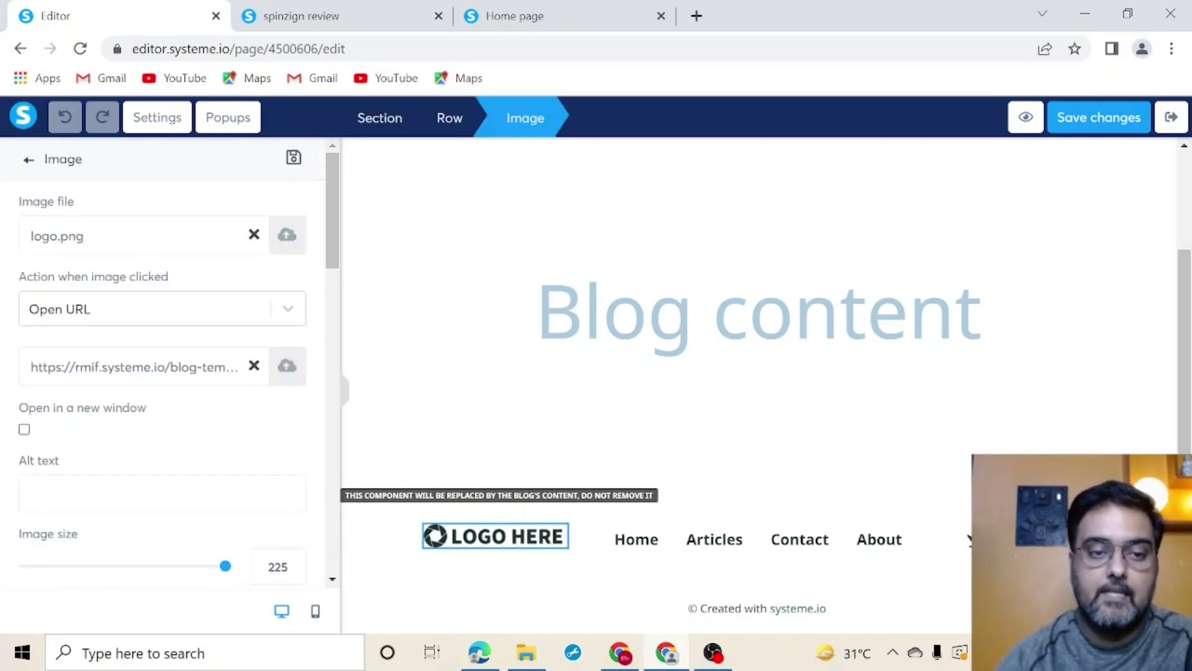
pyautogui.click(287, 239)
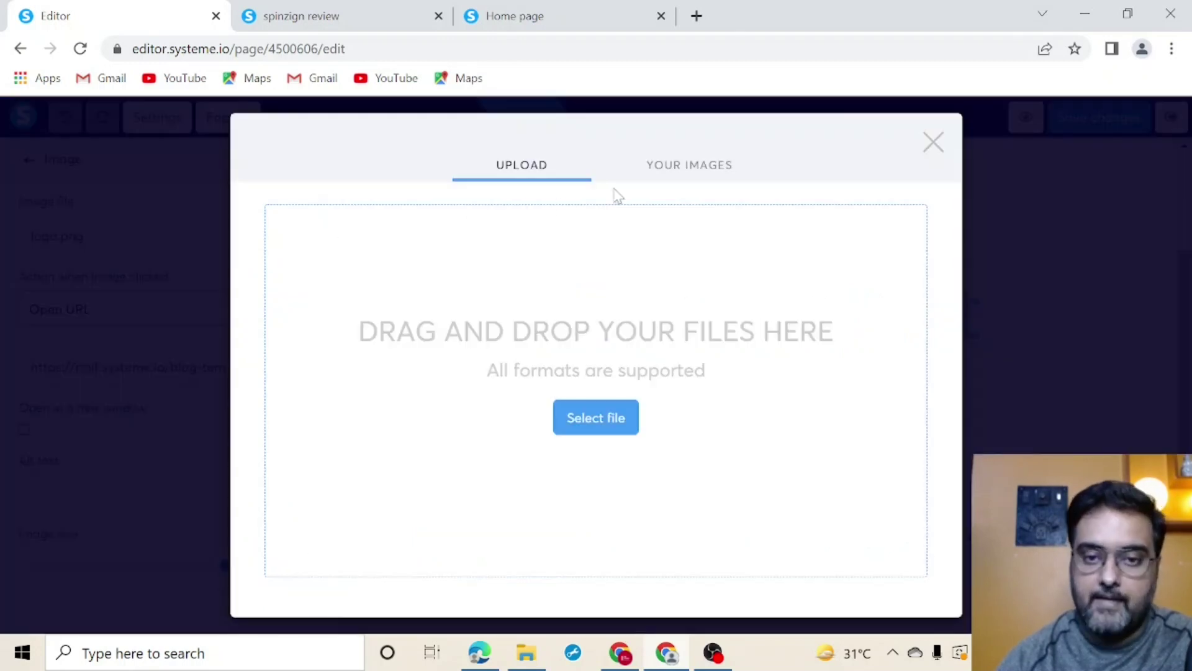
pyautogui.click(673, 171)
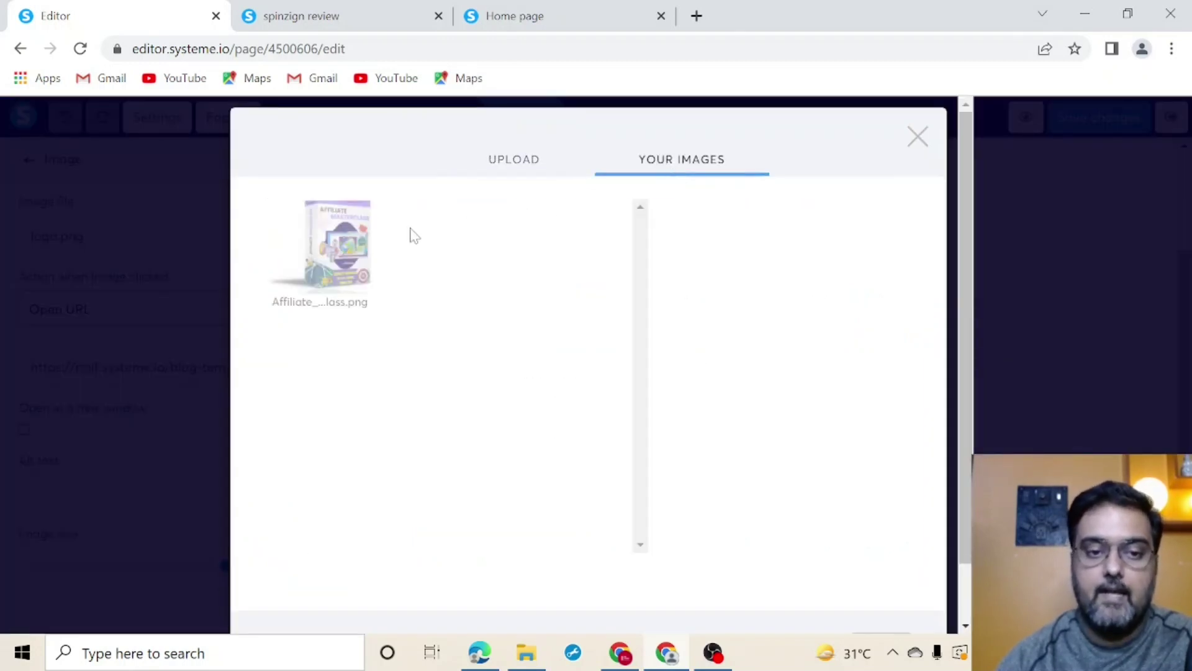
pyautogui.click(347, 233)
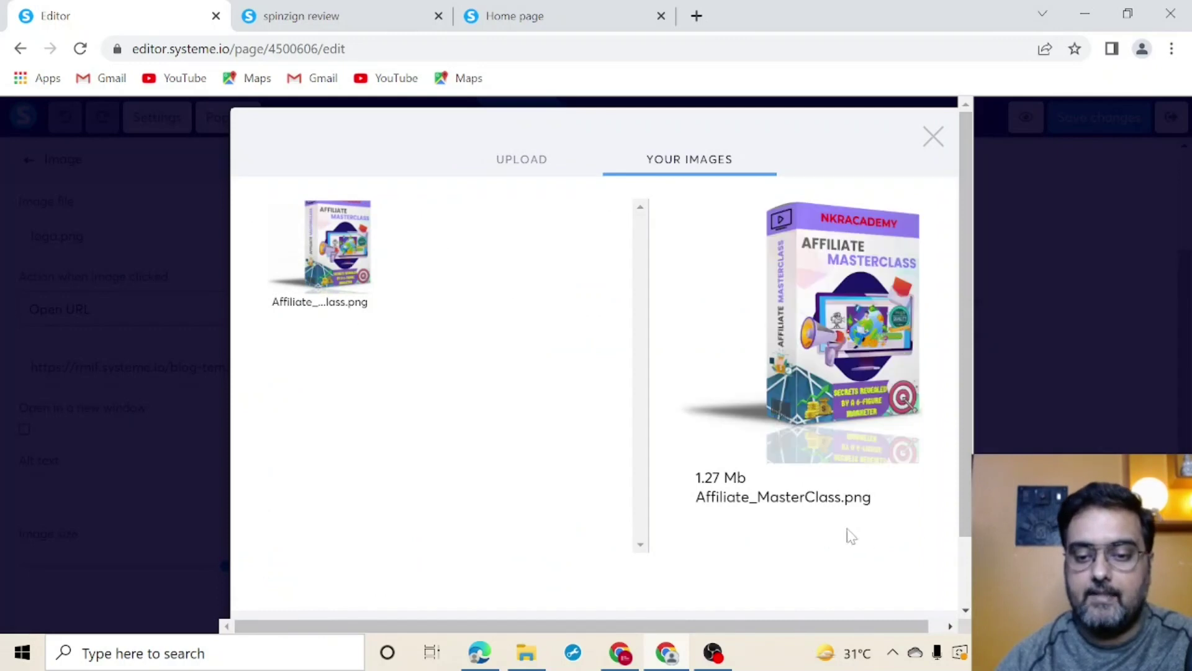
pyautogui.scroll(-1, 969, 524)
pyautogui.scroll(-2, 969, 524)
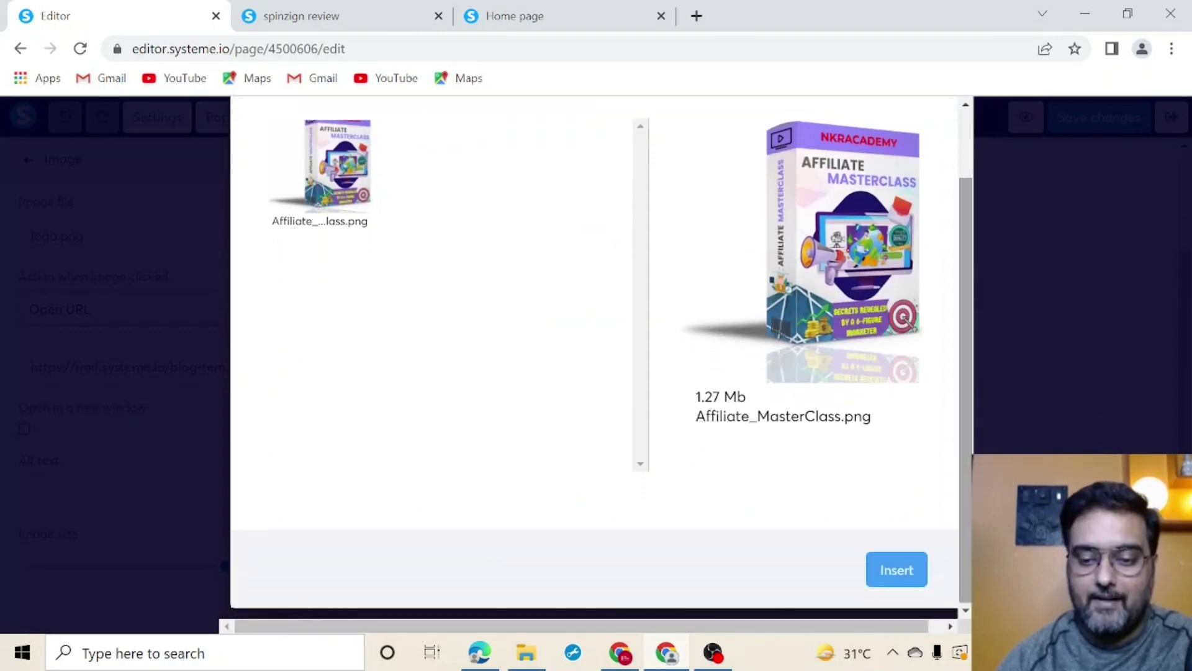
pyautogui.click(900, 575)
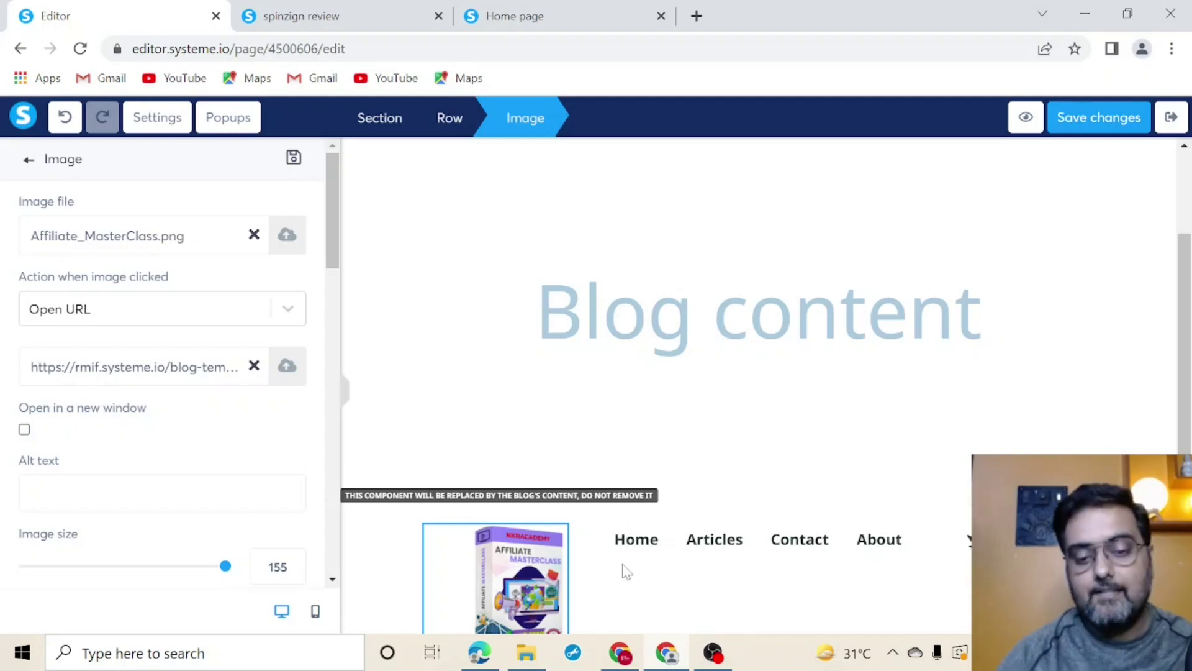
# Open the footer menu's settings and view the link type options for the Home item.
pyautogui.click(648, 541)
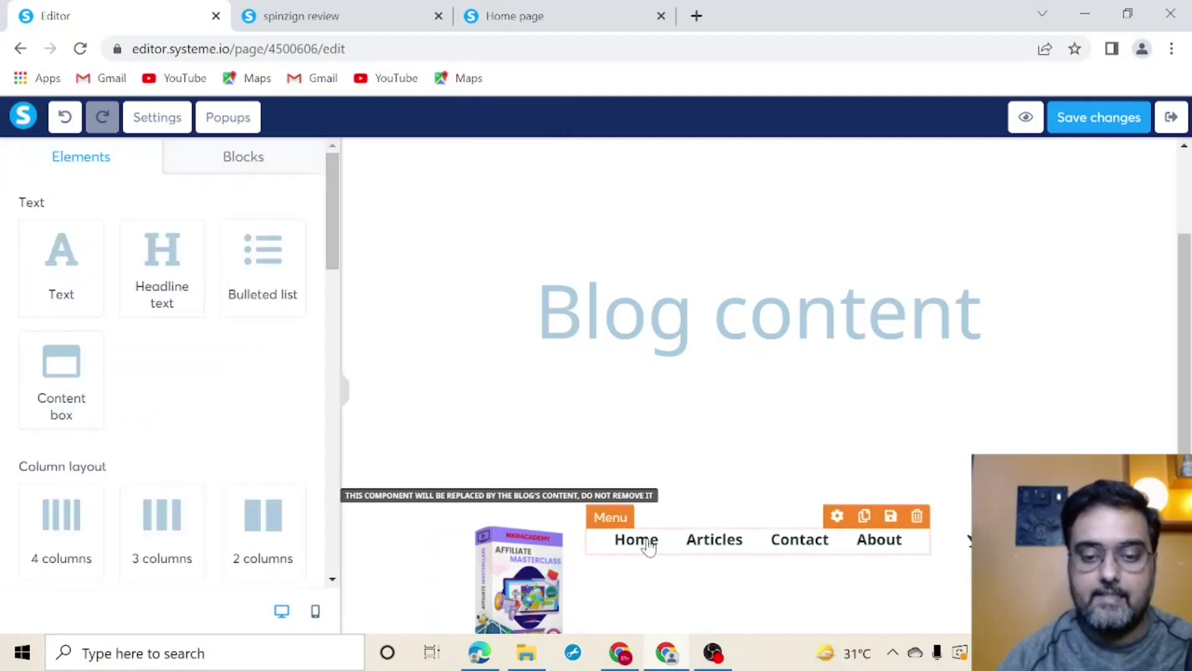
pyautogui.click(649, 545)
pyautogui.click(644, 542)
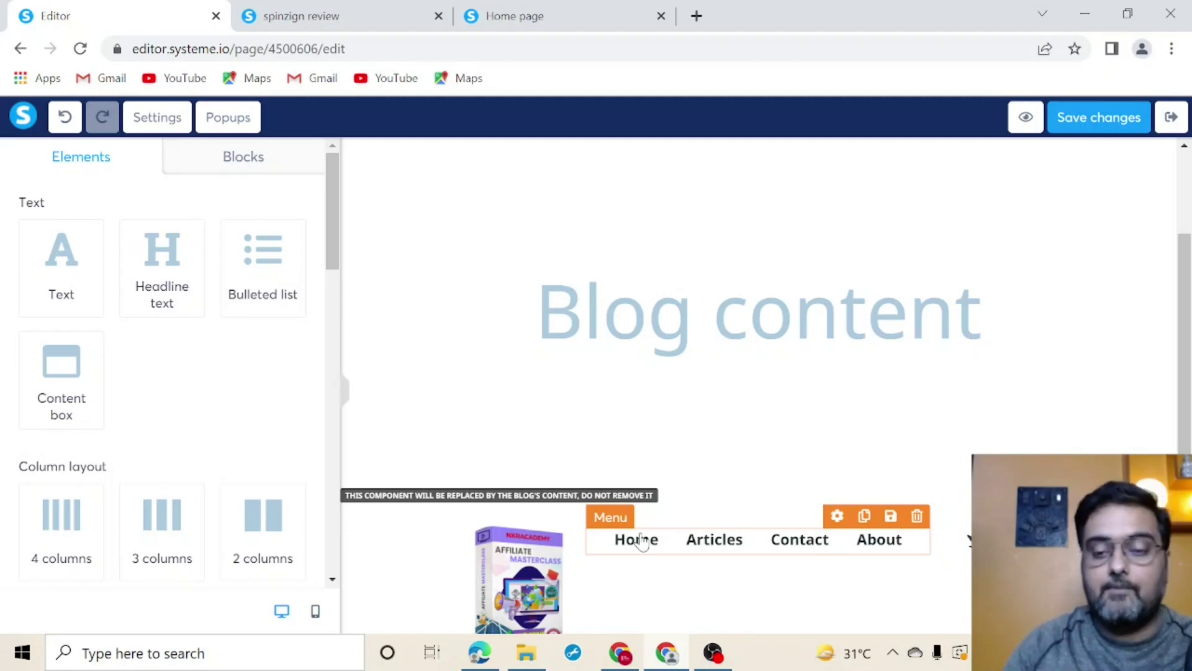
pyautogui.click(837, 518)
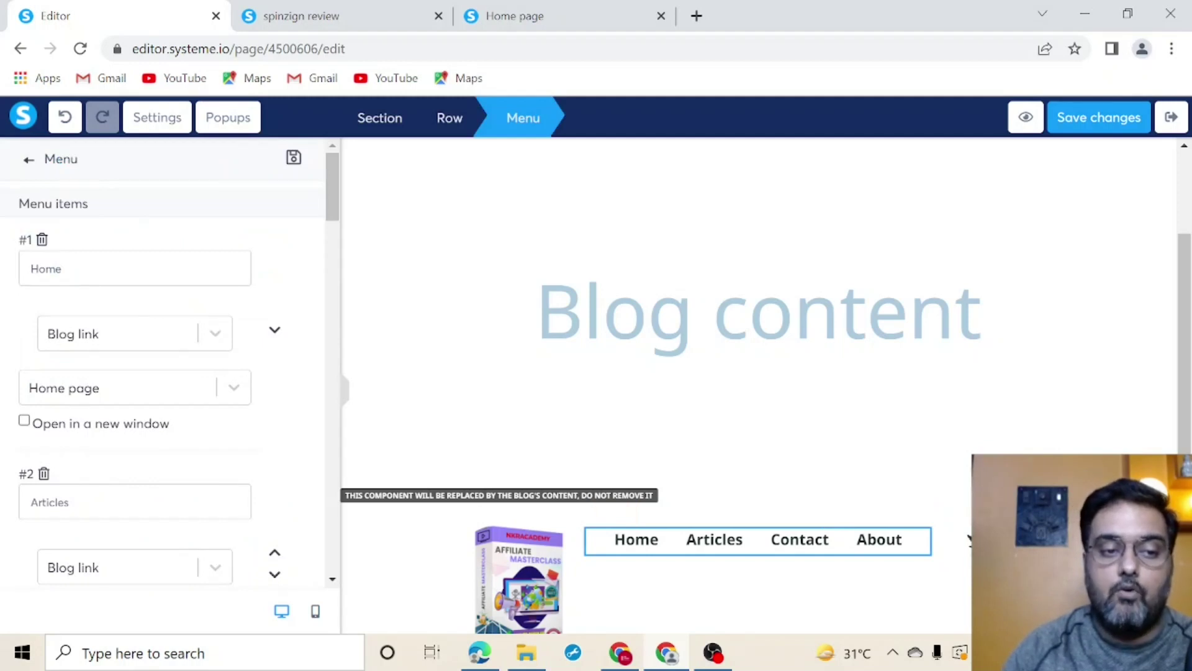
pyautogui.click(215, 333)
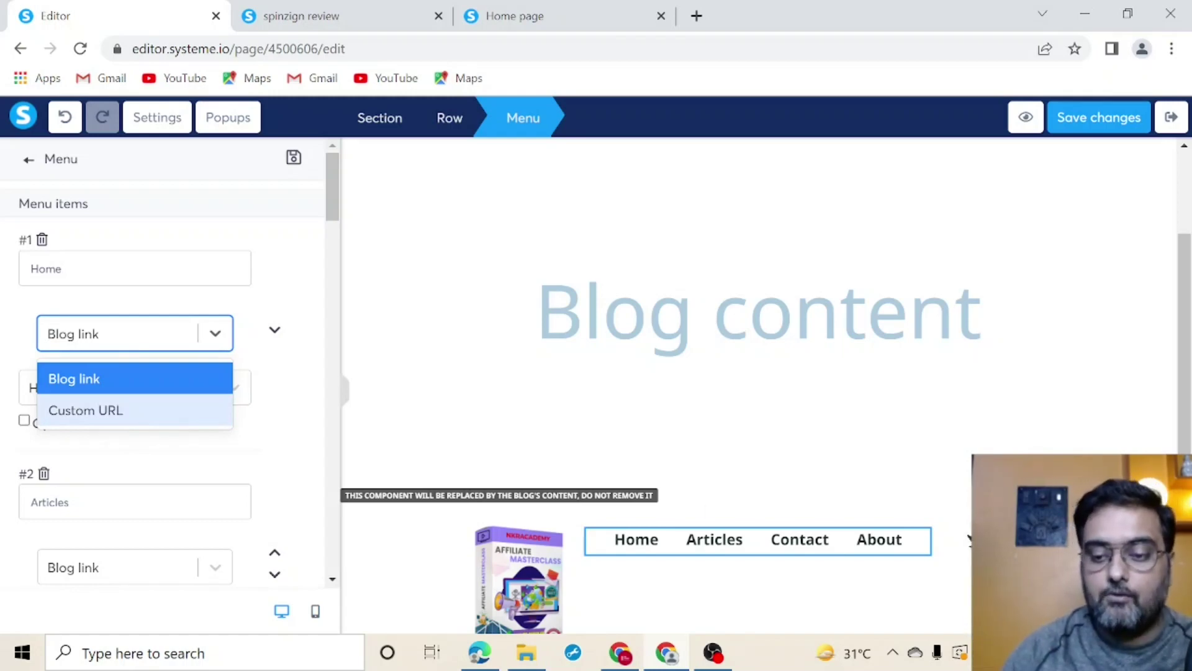
# View the image settings of the footer's Twitter icon and leave the editor without saving.
pyautogui.click(967, 542)
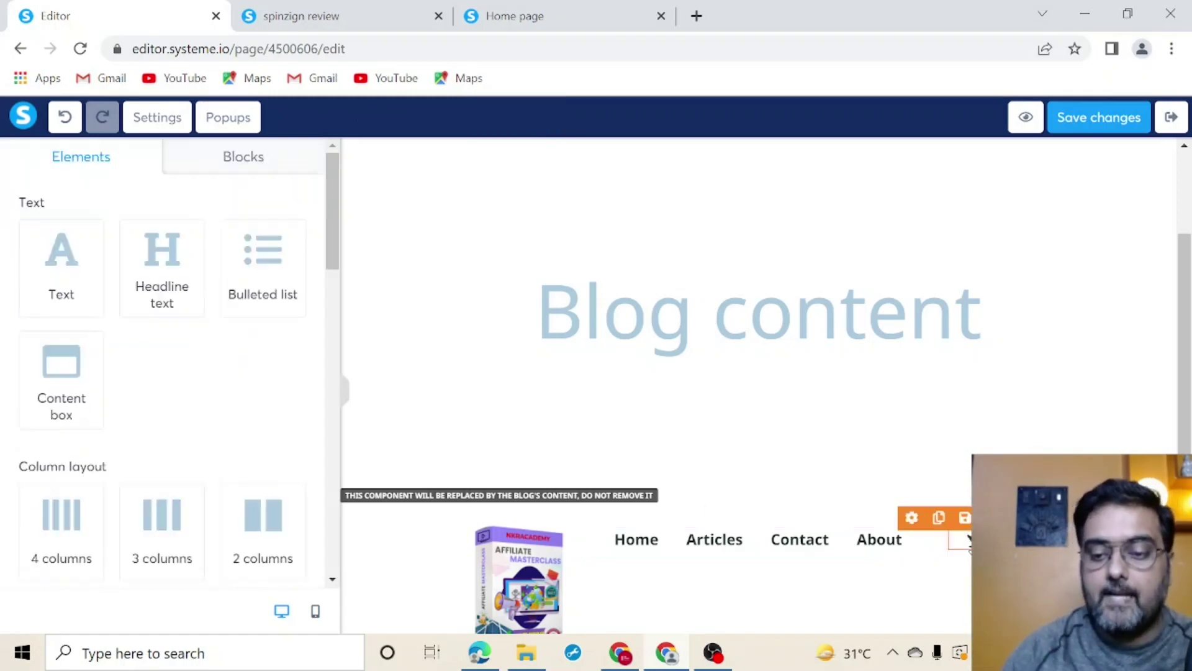
pyautogui.click(912, 520)
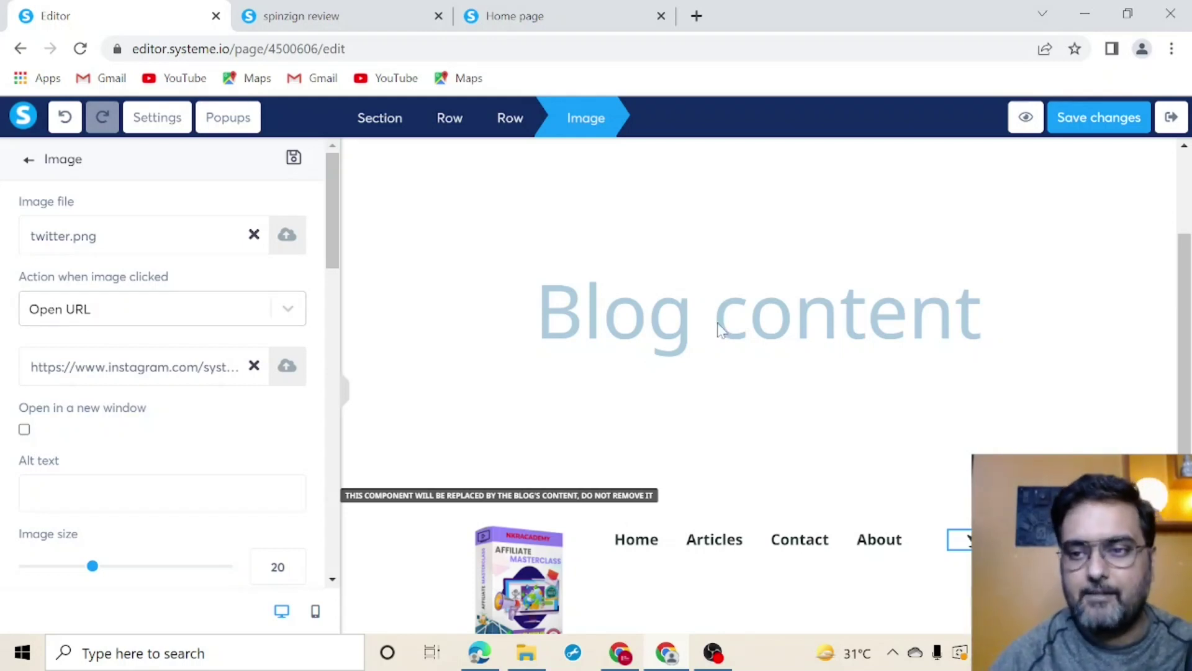
pyautogui.click(1173, 123)
pyautogui.click(625, 412)
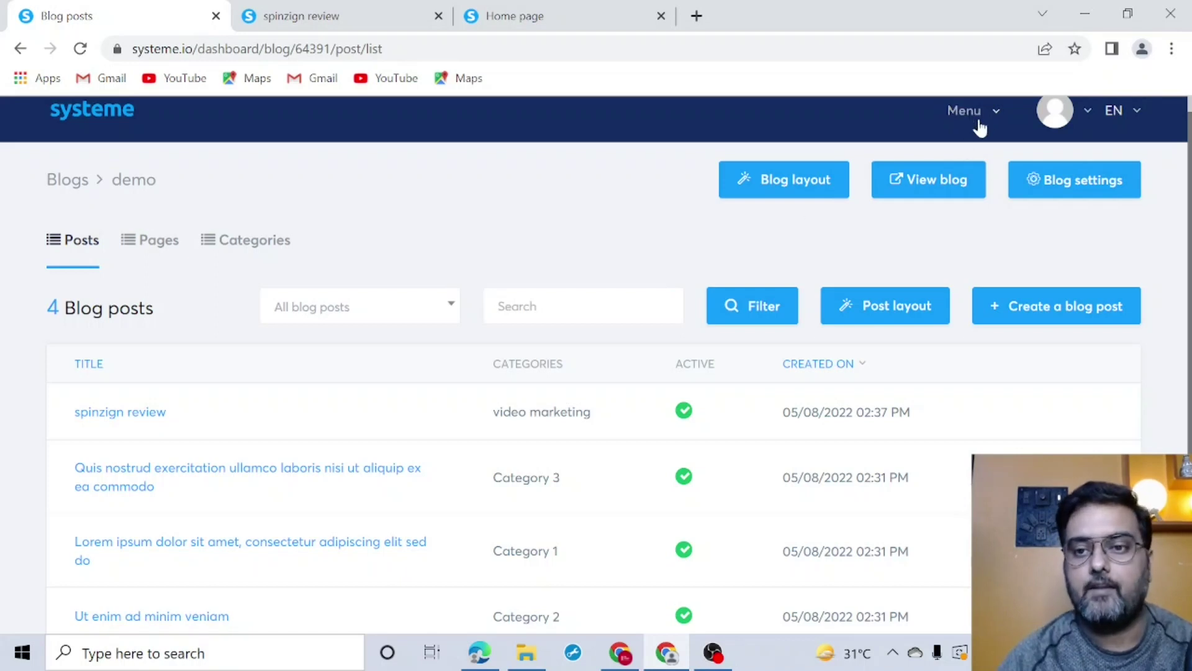
# Open the custom domains page in the account settings.
pyautogui.click(1075, 117)
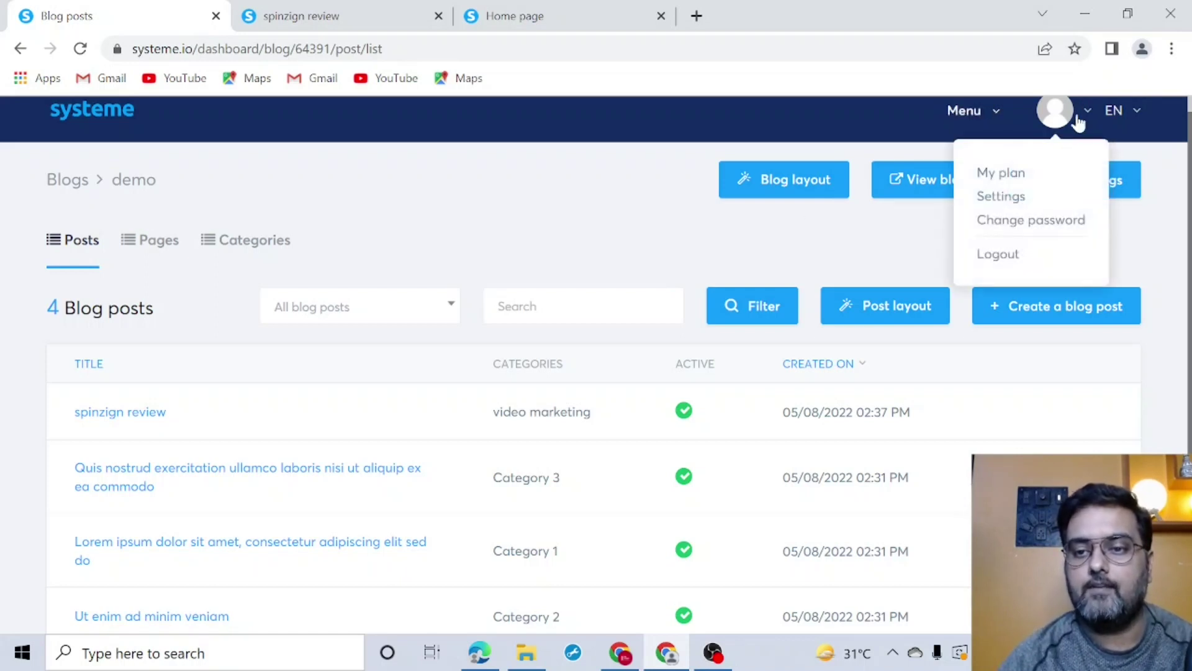
pyautogui.click(1000, 197)
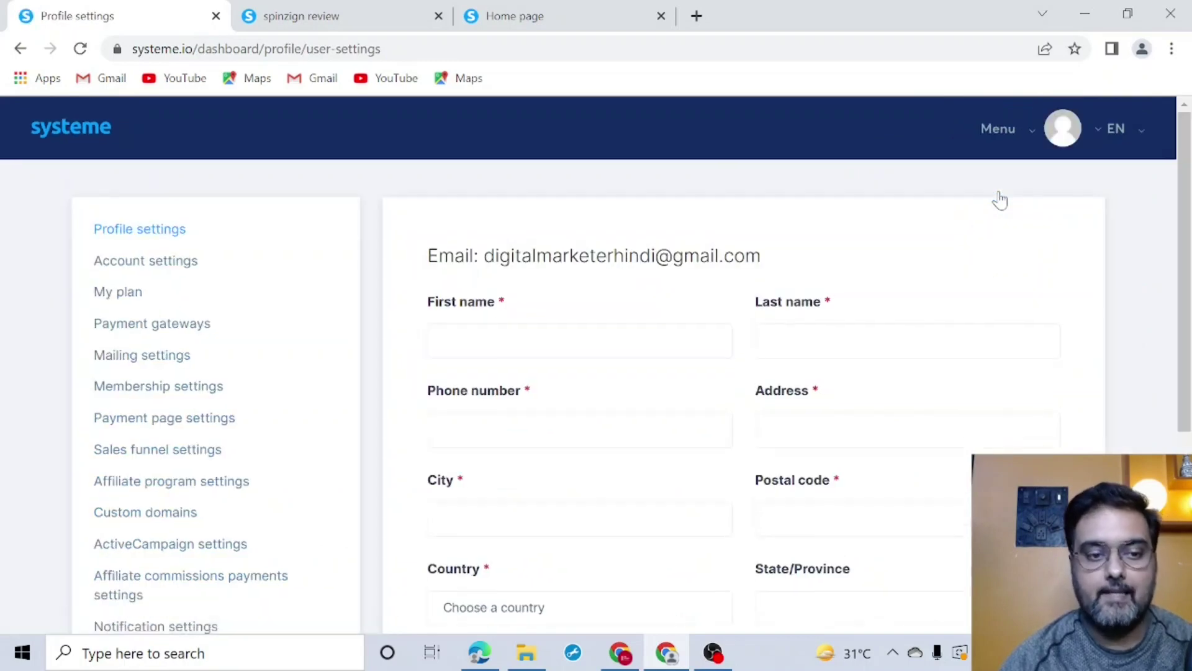
pyautogui.click(127, 520)
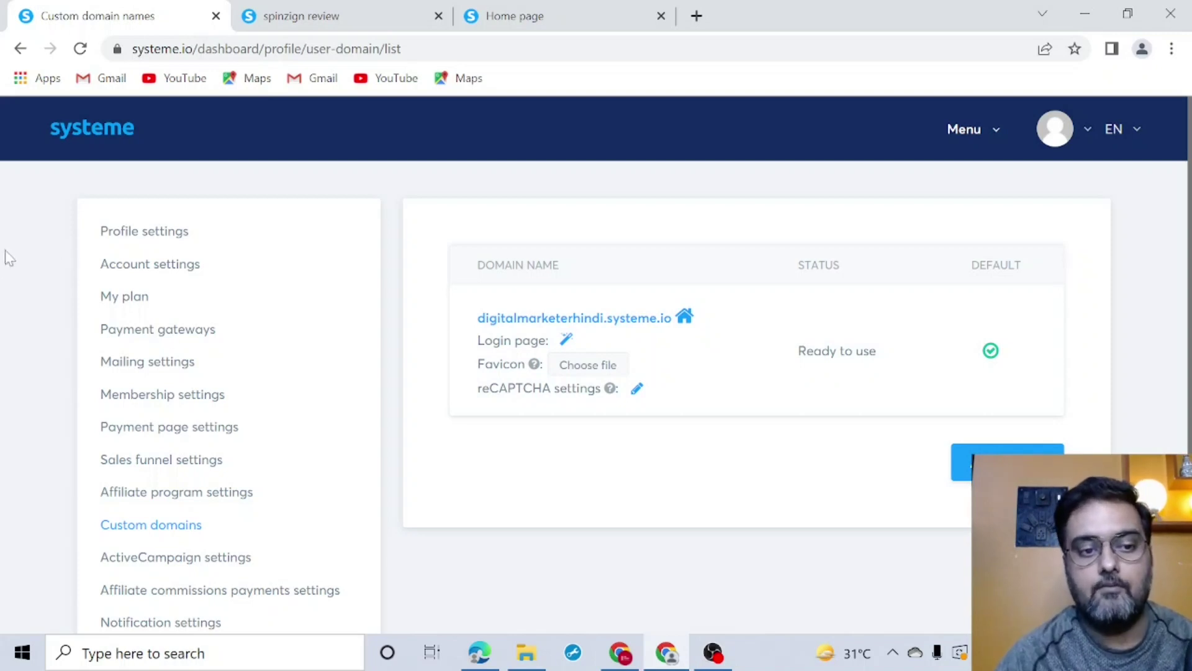
# Open the account's plan page and compare the feature limits of the Freemium, Startup, Webinar and Unlimited plans.
pyautogui.click(118, 300)
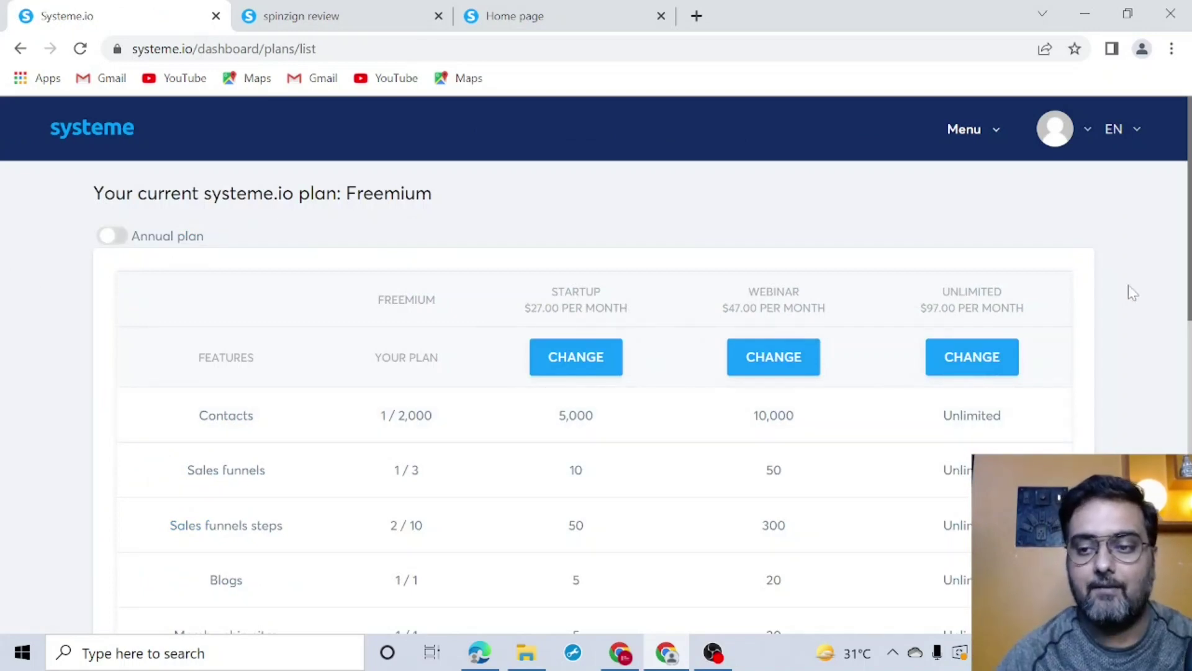
pyautogui.scroll(-4, 1131, 293)
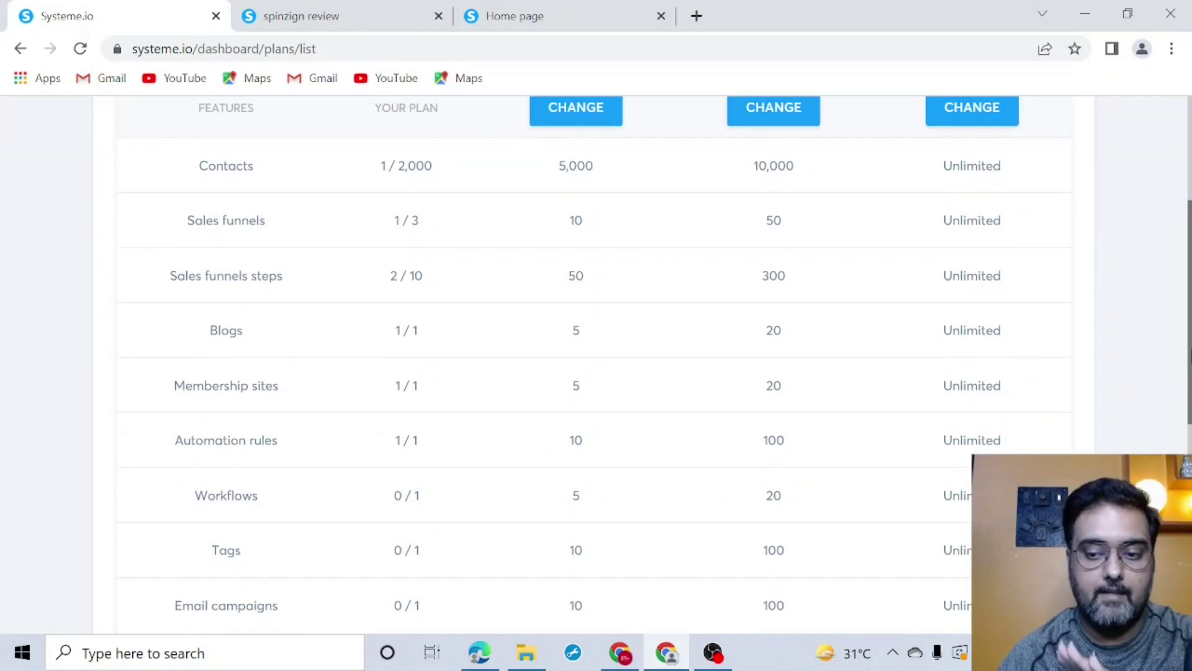
pyautogui.scroll(-2, 1188, 412)
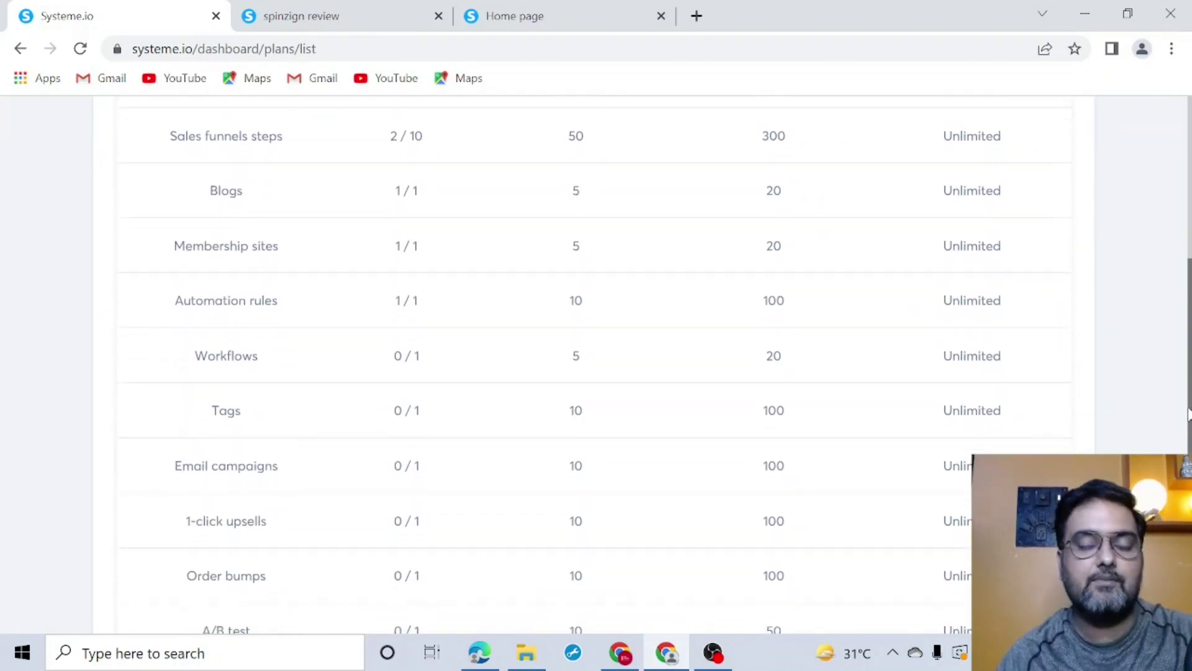
pyautogui.scroll(-1, 1188, 412)
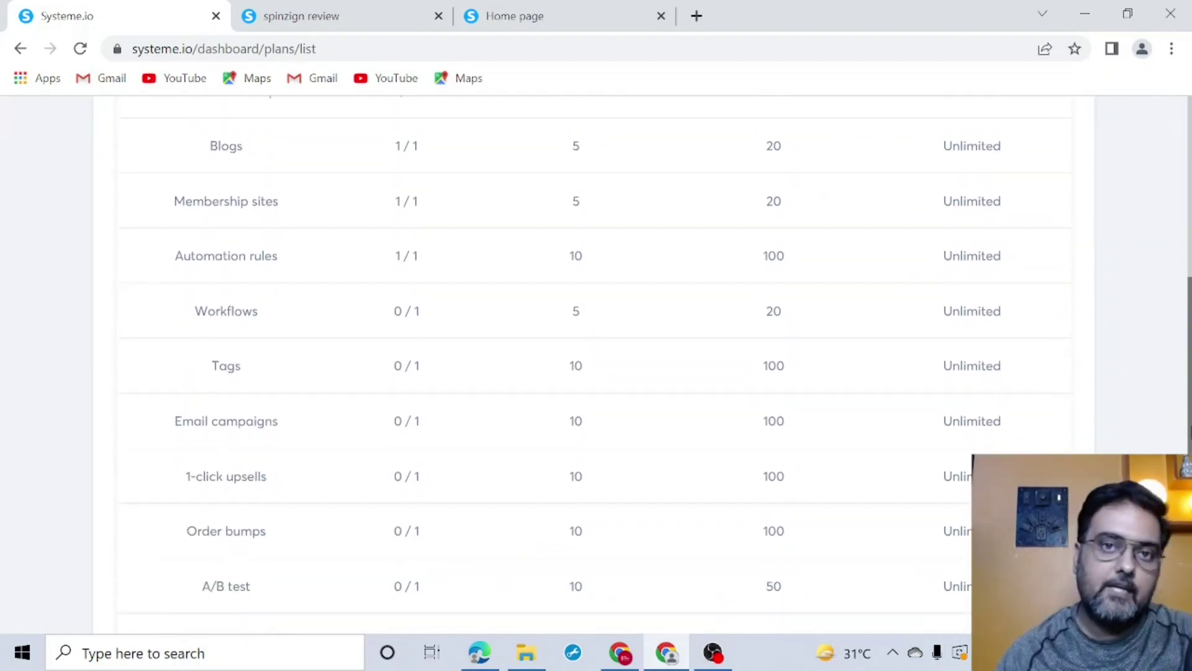
pyautogui.scroll(-1, 1188, 412)
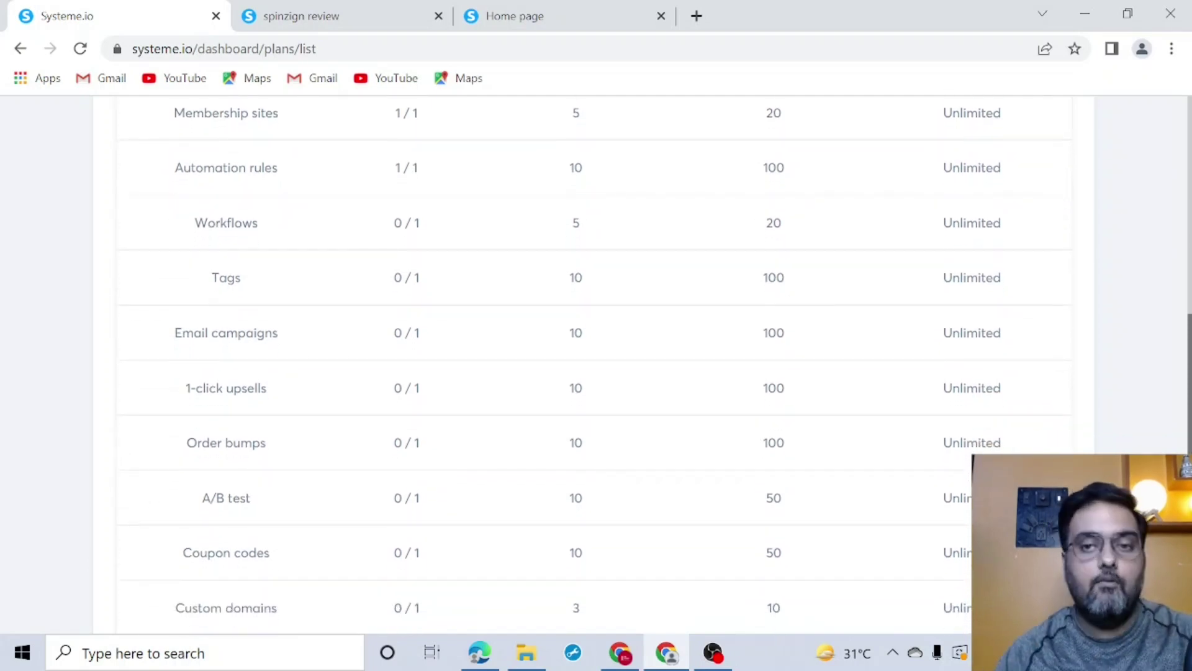
pyautogui.moveTo(1186, 463); pyautogui.dragTo(1186, 271)
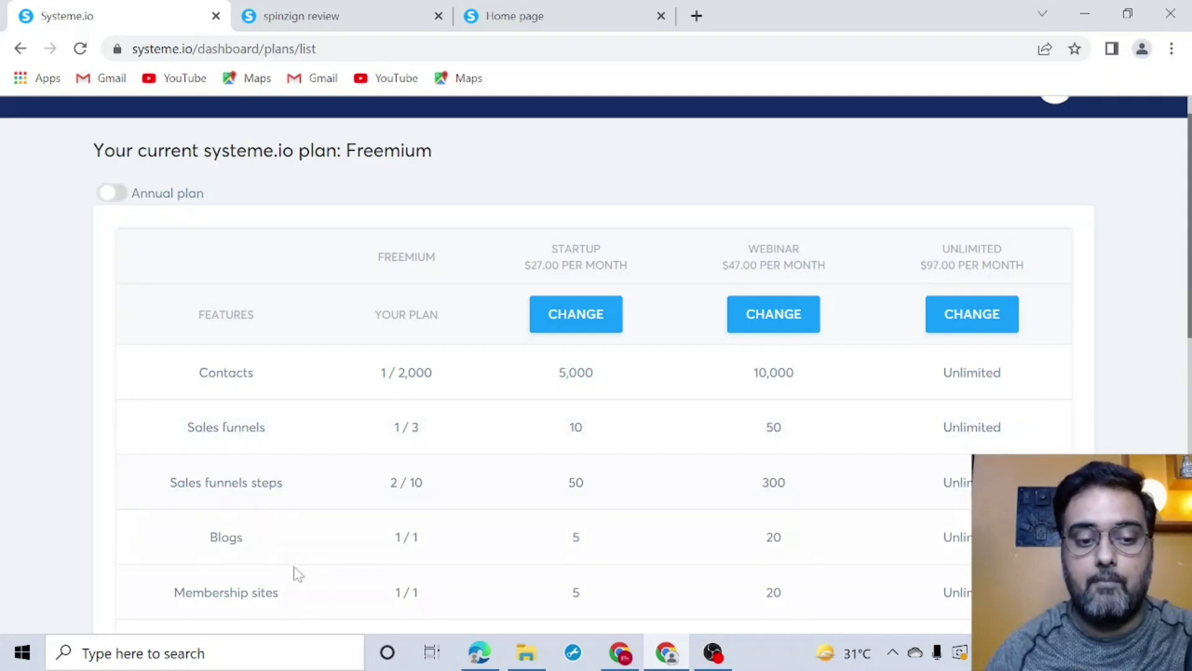
pyautogui.scroll(-5, 596, 363)
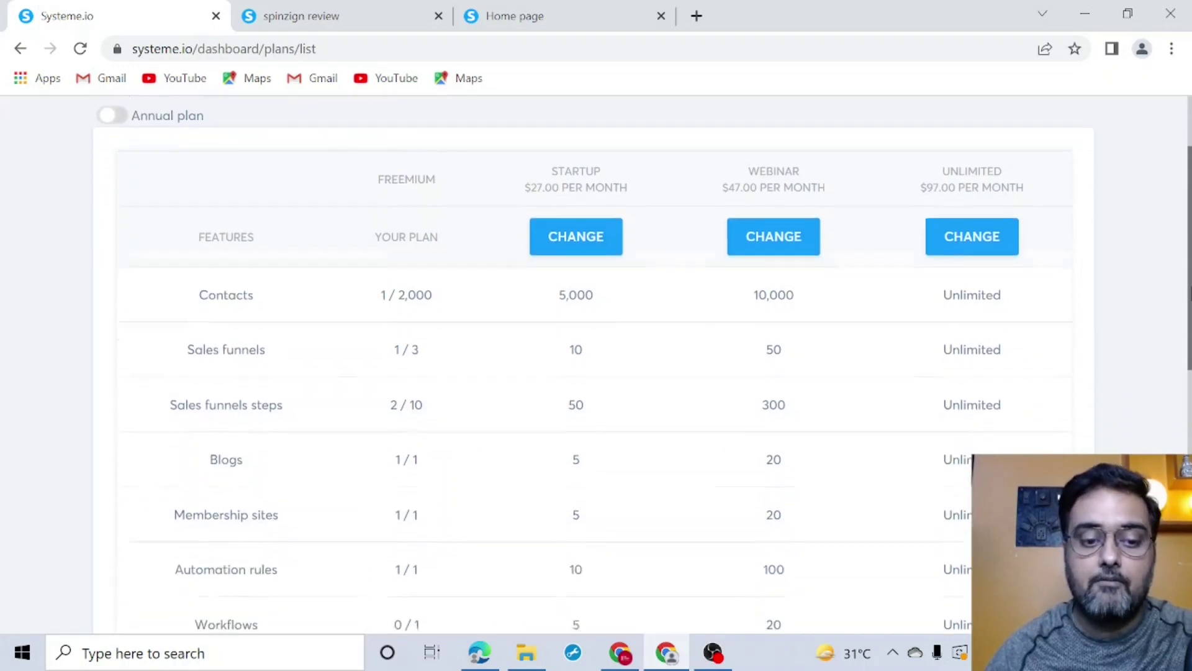
pyautogui.scroll(-3, 596, 363)
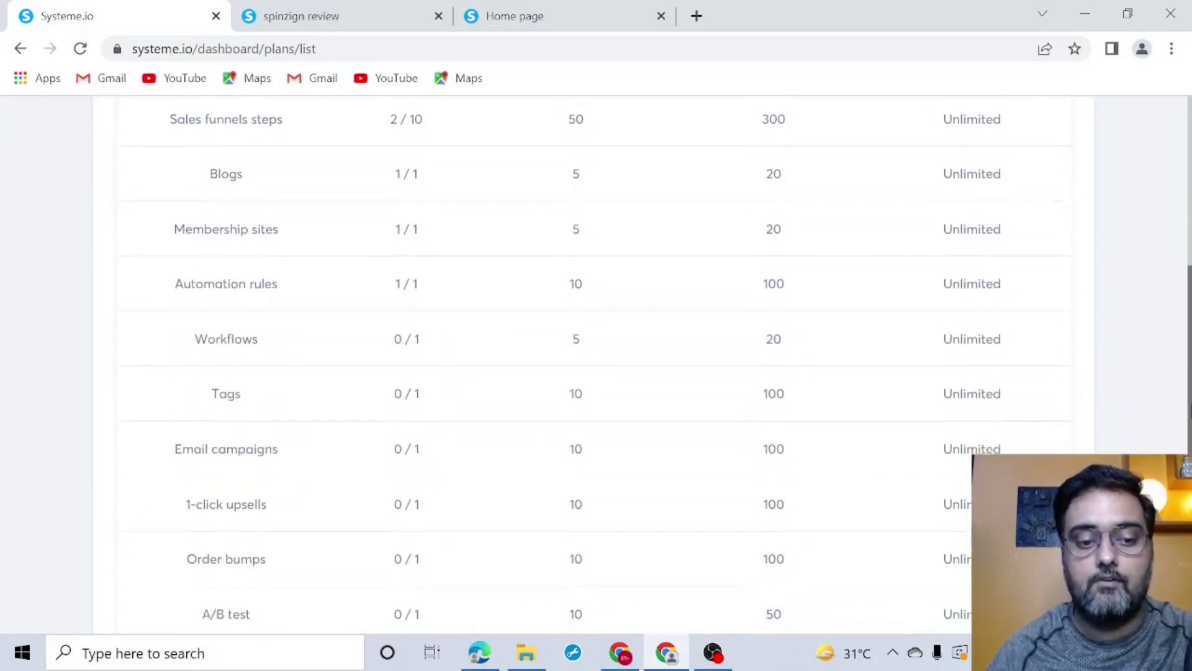
pyautogui.scroll(-3, 596, 363)
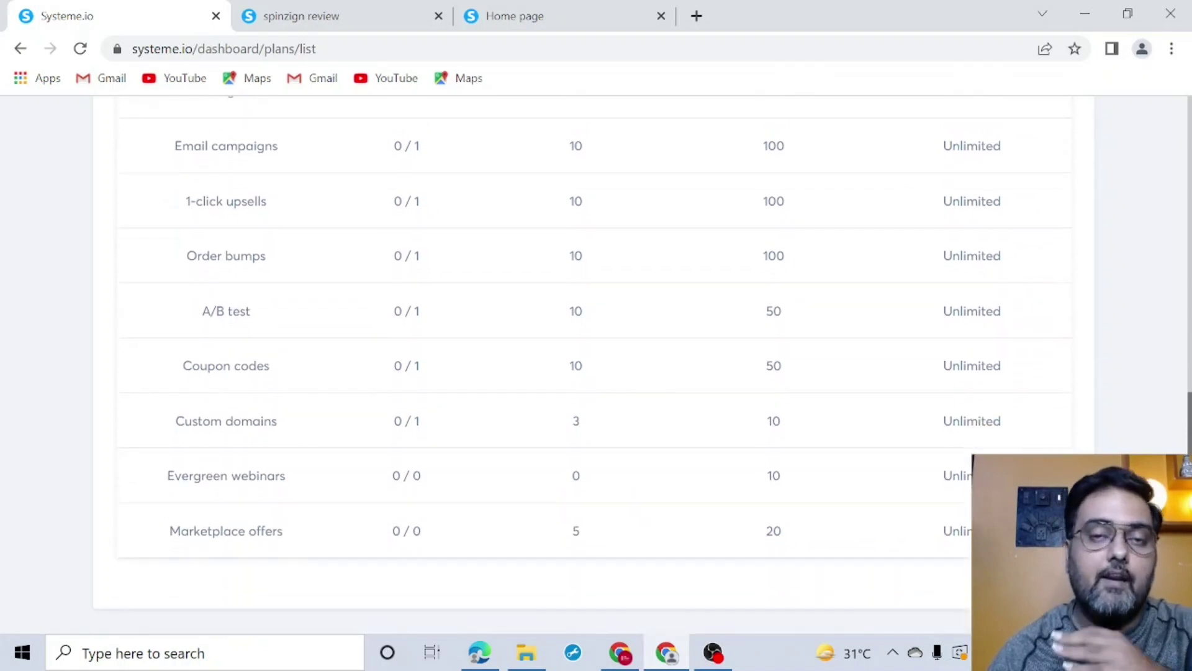
pyautogui.scroll(8, 565, 511)
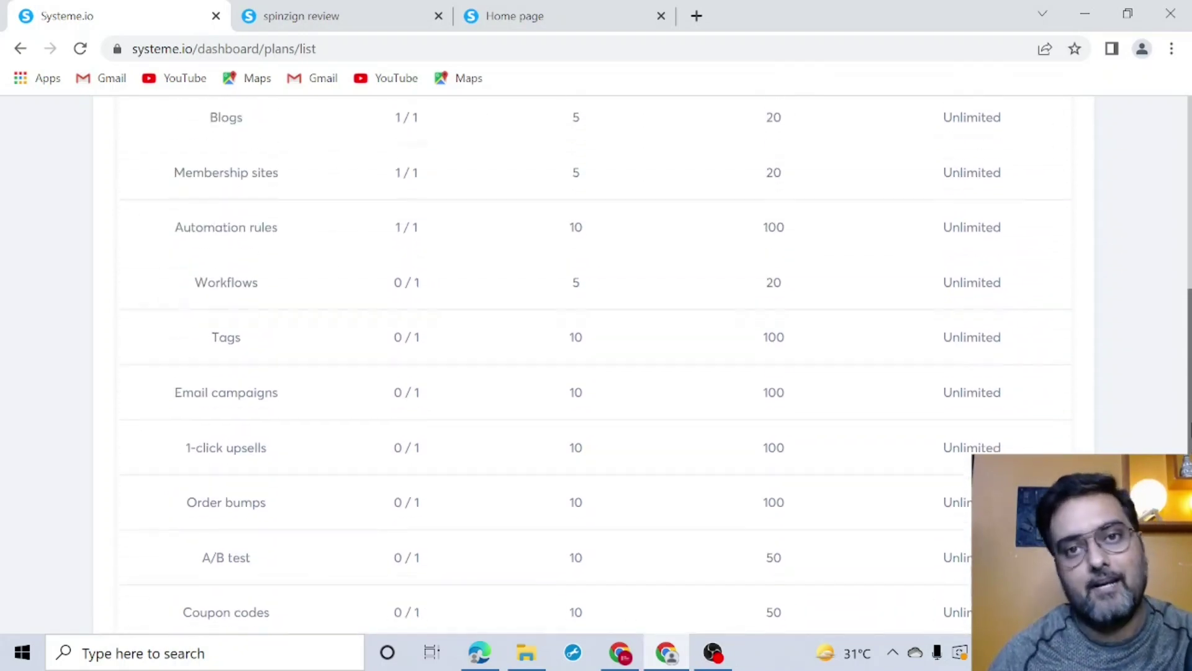
# Review the monthly prices of the Startup, Webinar and Unlimited plans and switch the plan comparison to annual pricing.
pyautogui.scroll(2, 561, 454)
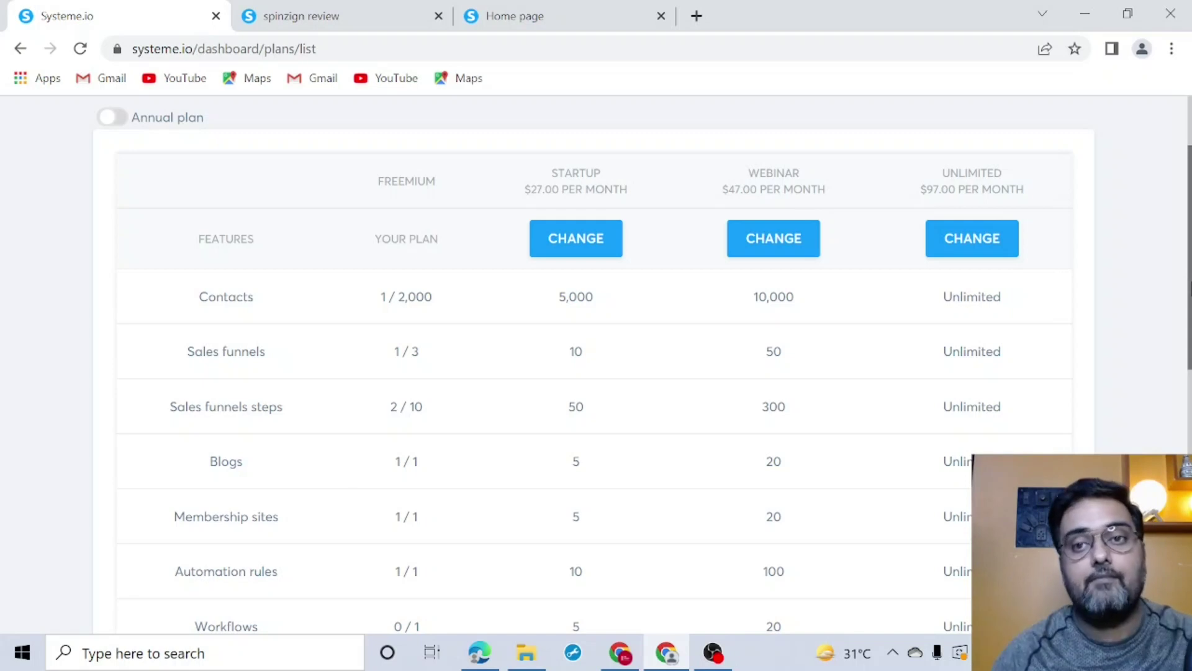
pyautogui.scroll(2, 596, 366)
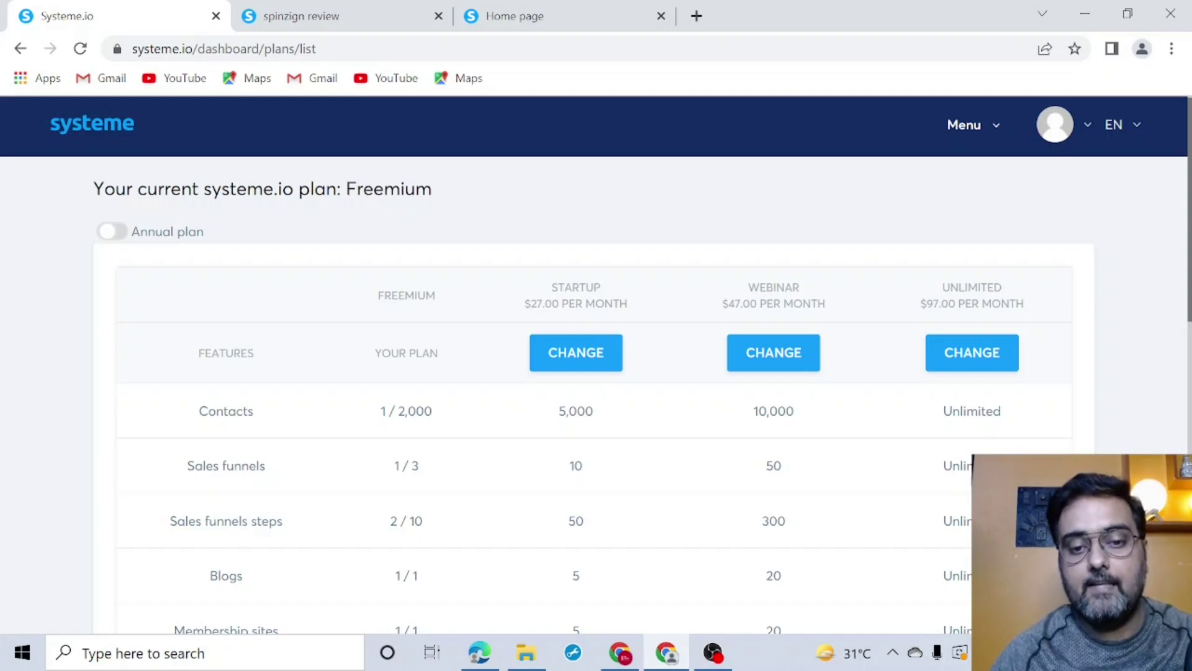
pyautogui.moveTo(524, 306); pyautogui.dragTo(633, 314)
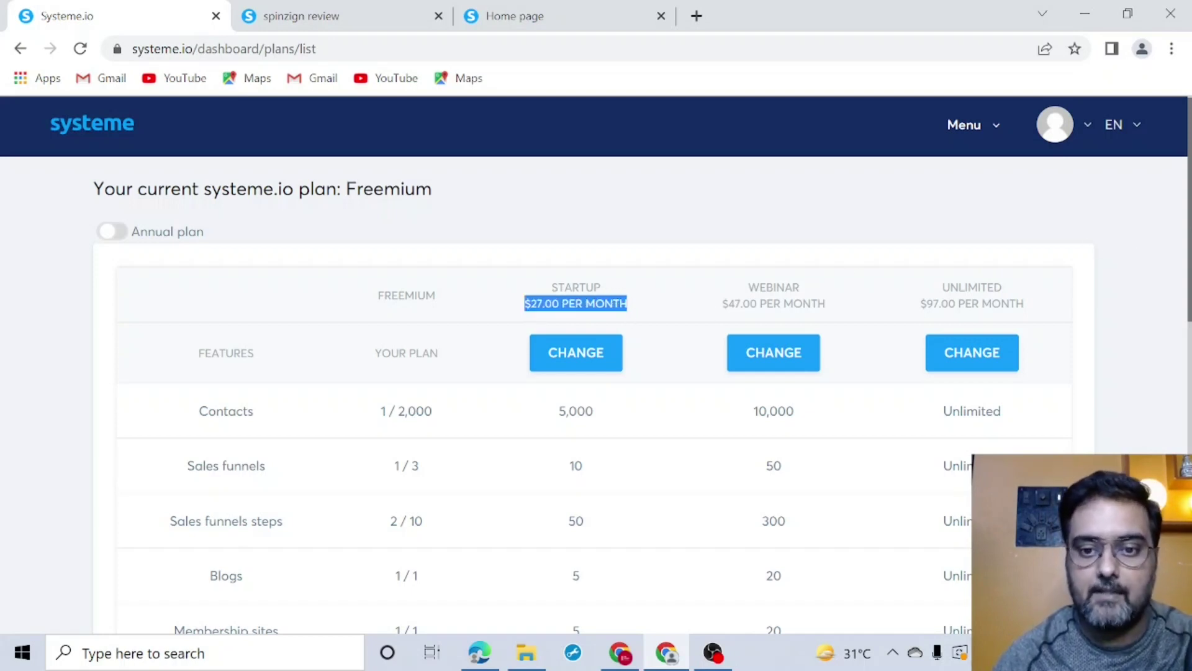
pyautogui.moveTo(723, 306); pyautogui.dragTo(835, 312)
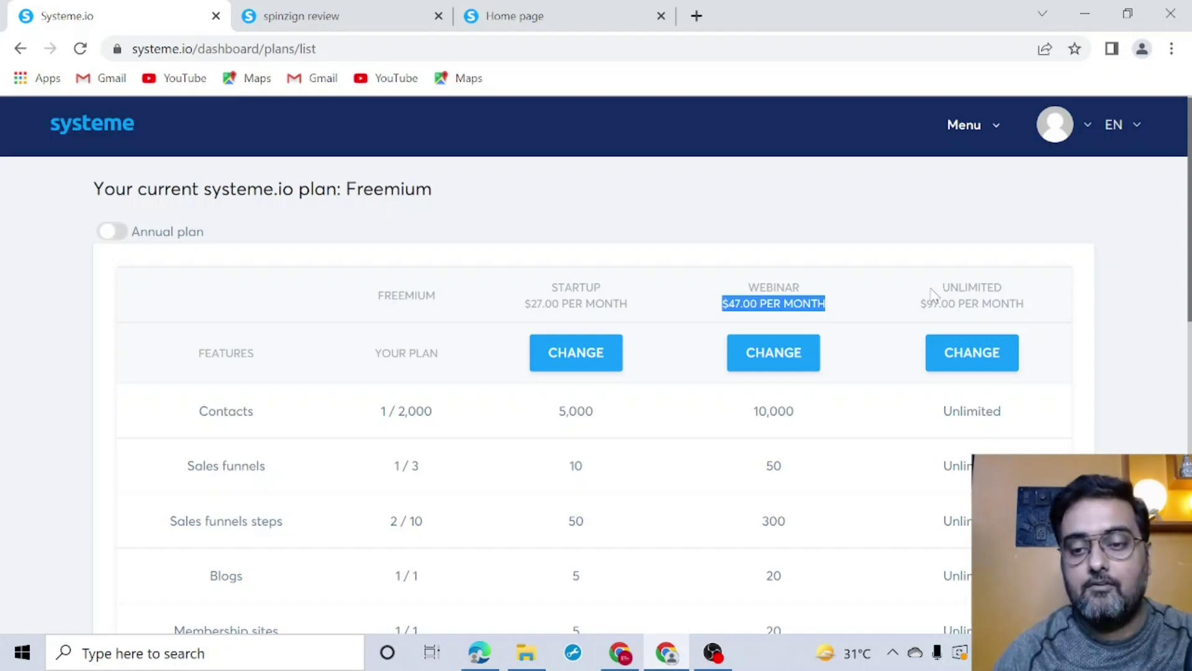
pyautogui.moveTo(939, 285); pyautogui.dragTo(1036, 317)
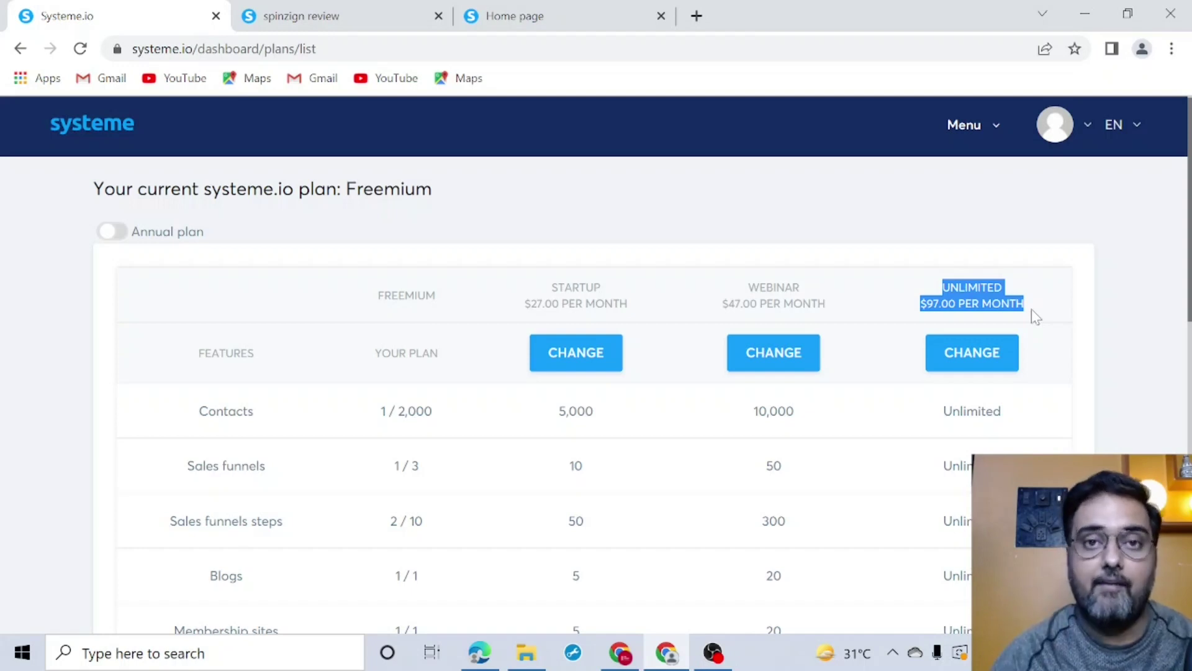
pyautogui.click(114, 233)
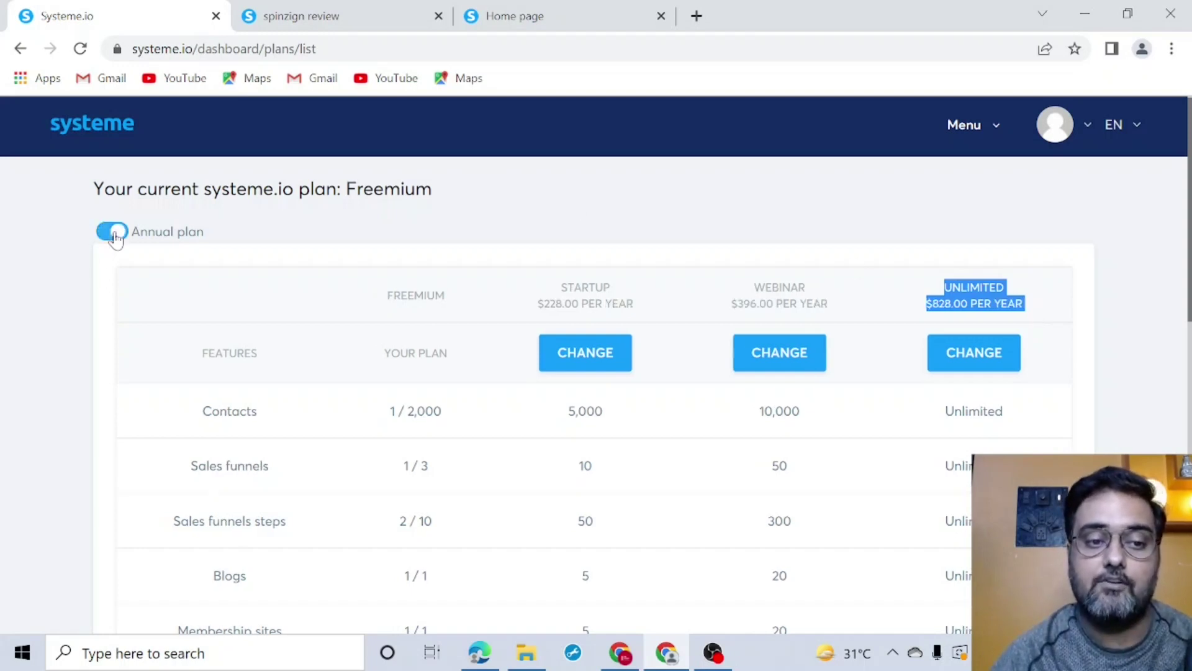
pyautogui.click(852, 292)
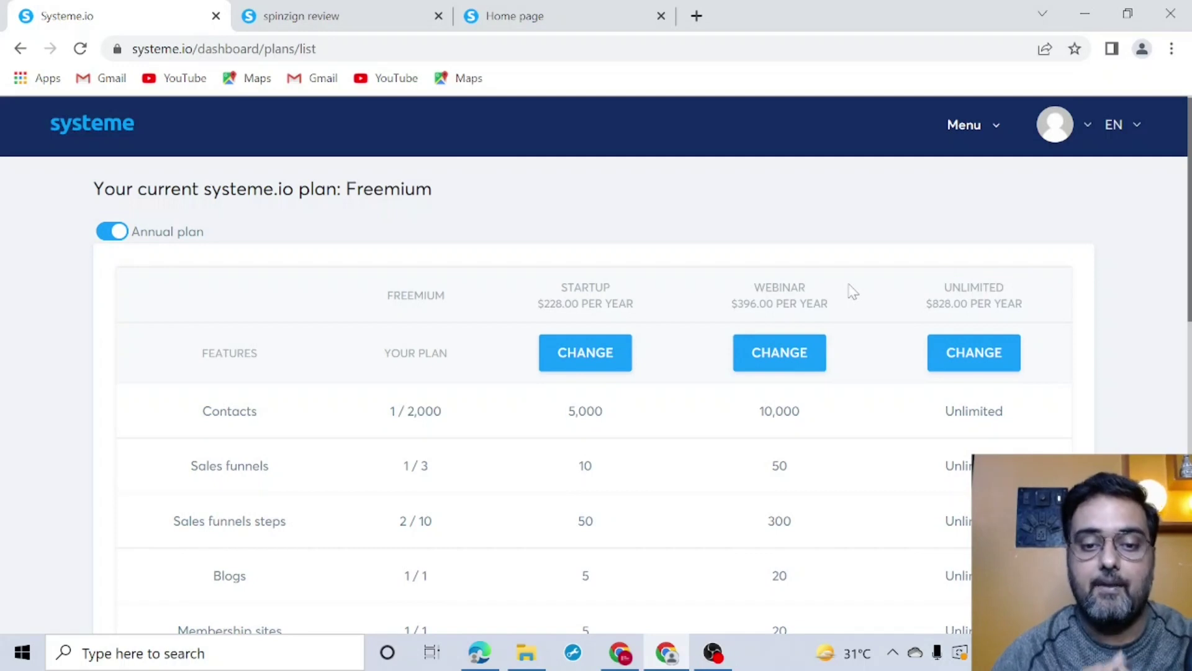